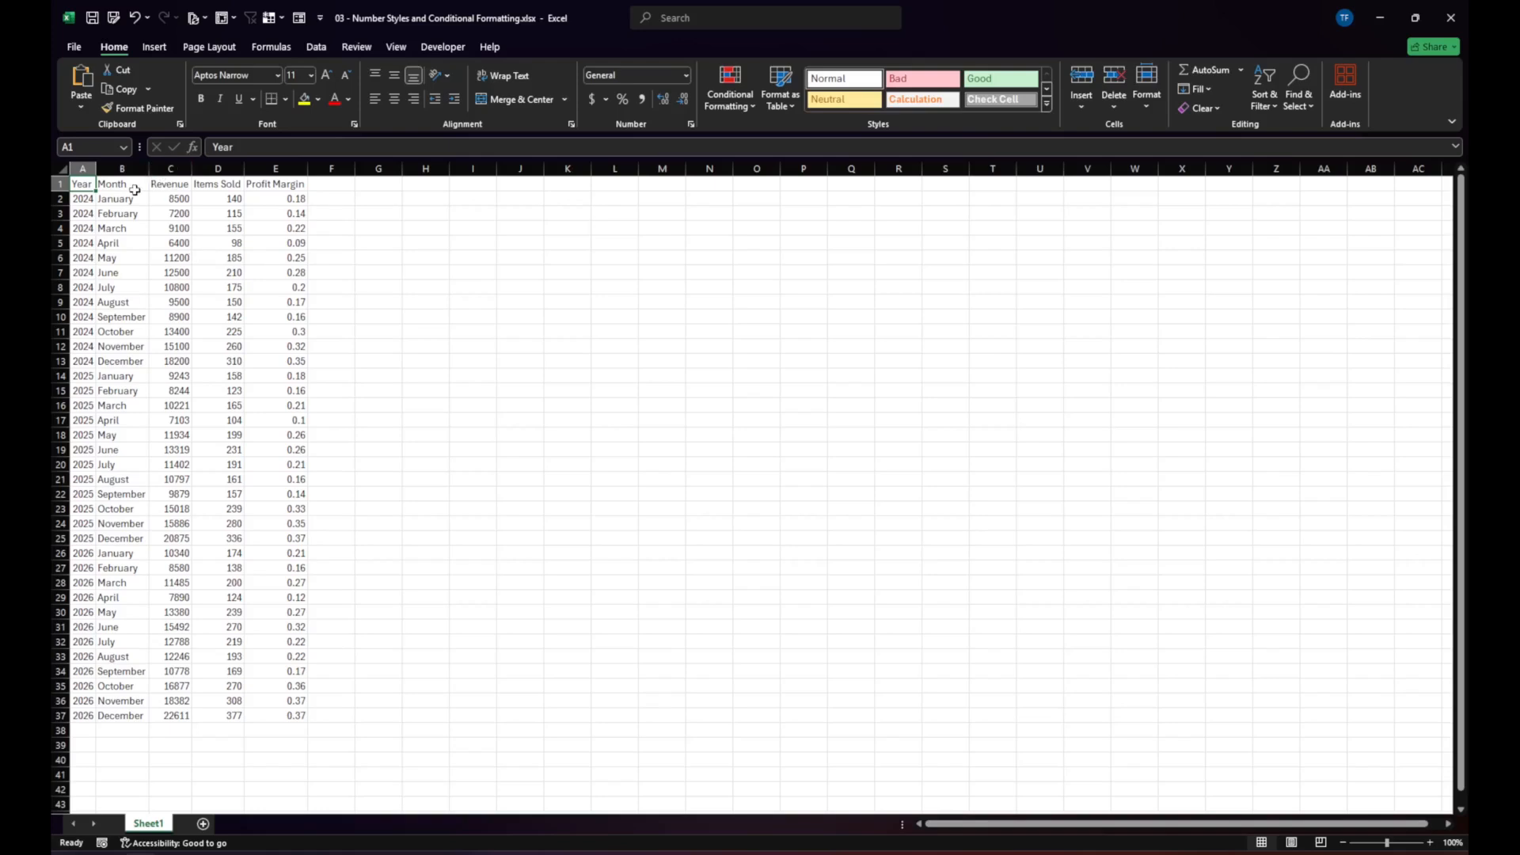
{"action": "left_click", "coordinate": [317, 334]}
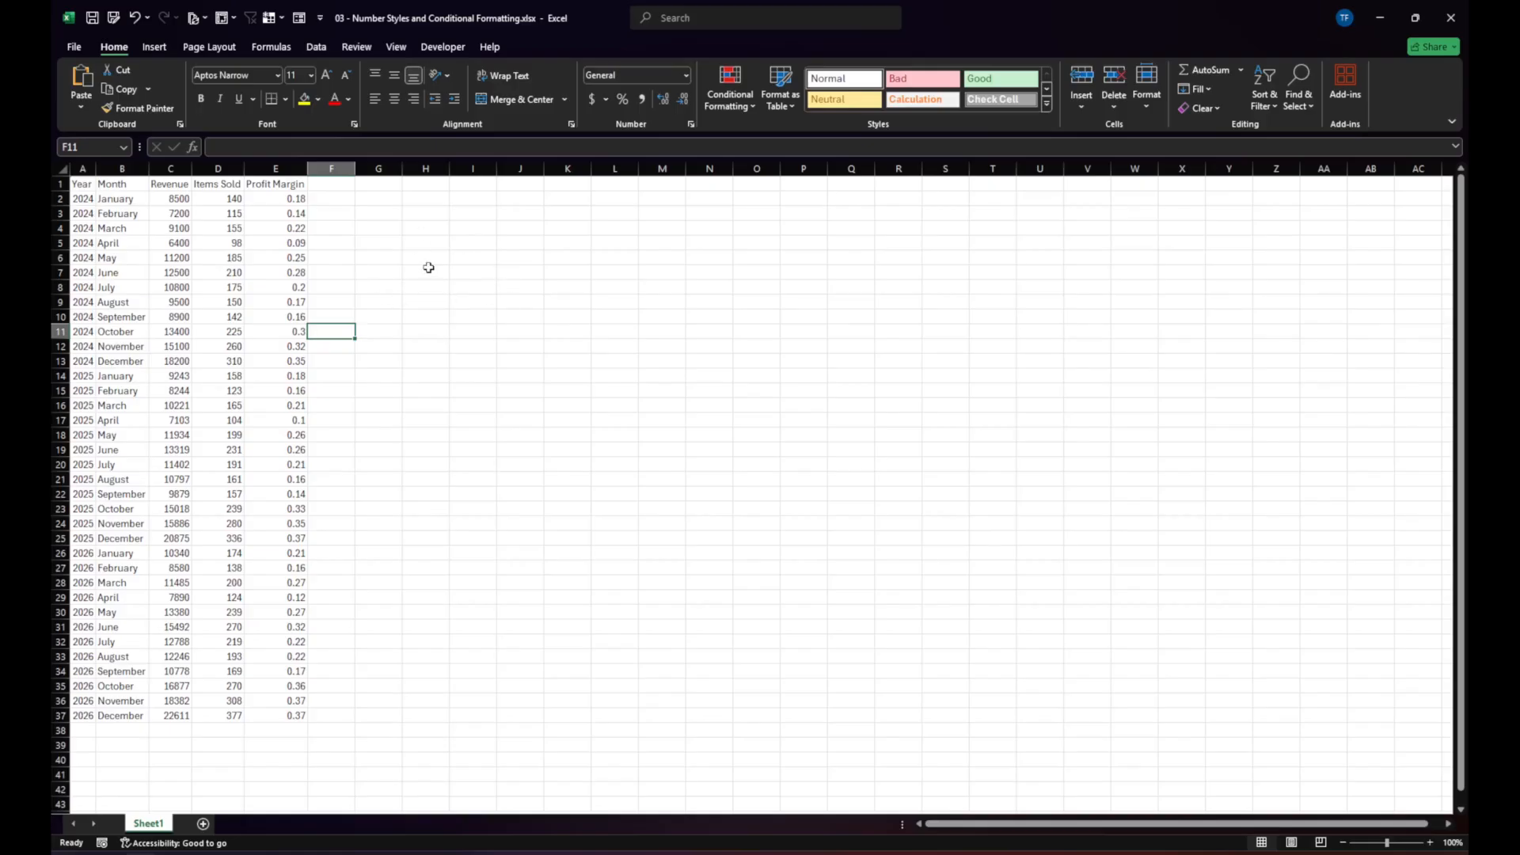
{"action": "left_click", "coordinate": [180, 202]}
{"action": "left_click_drag", "start_coordinate": [181, 203], "coordinate": [185, 306]}
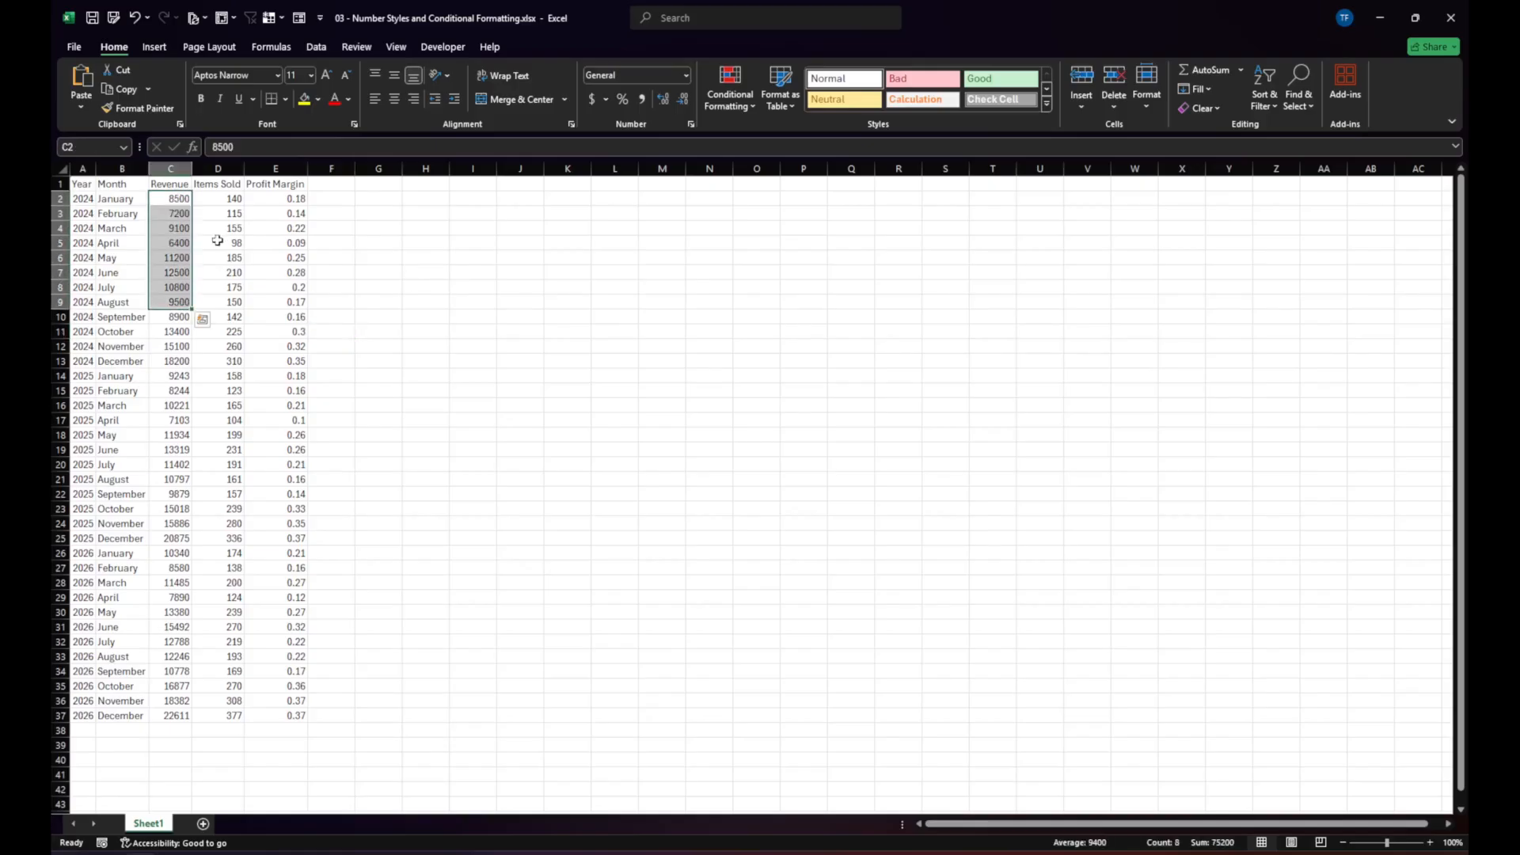
{"action": "left_click_drag", "start_coordinate": [213, 232], "coordinate": [222, 317]}
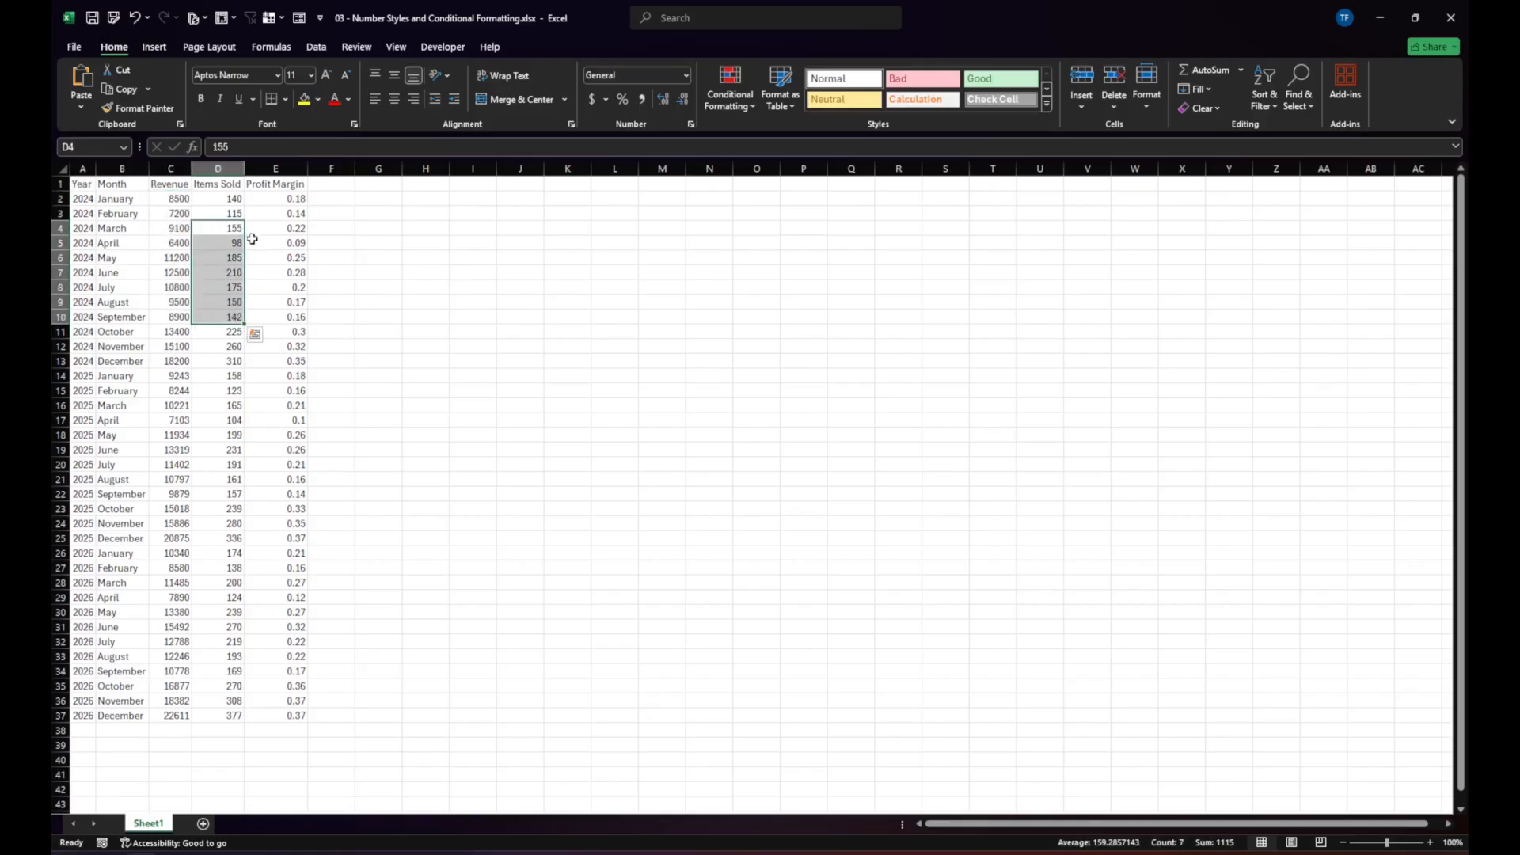
{"action": "left_click_drag", "start_coordinate": [292, 225], "coordinate": [300, 332]}
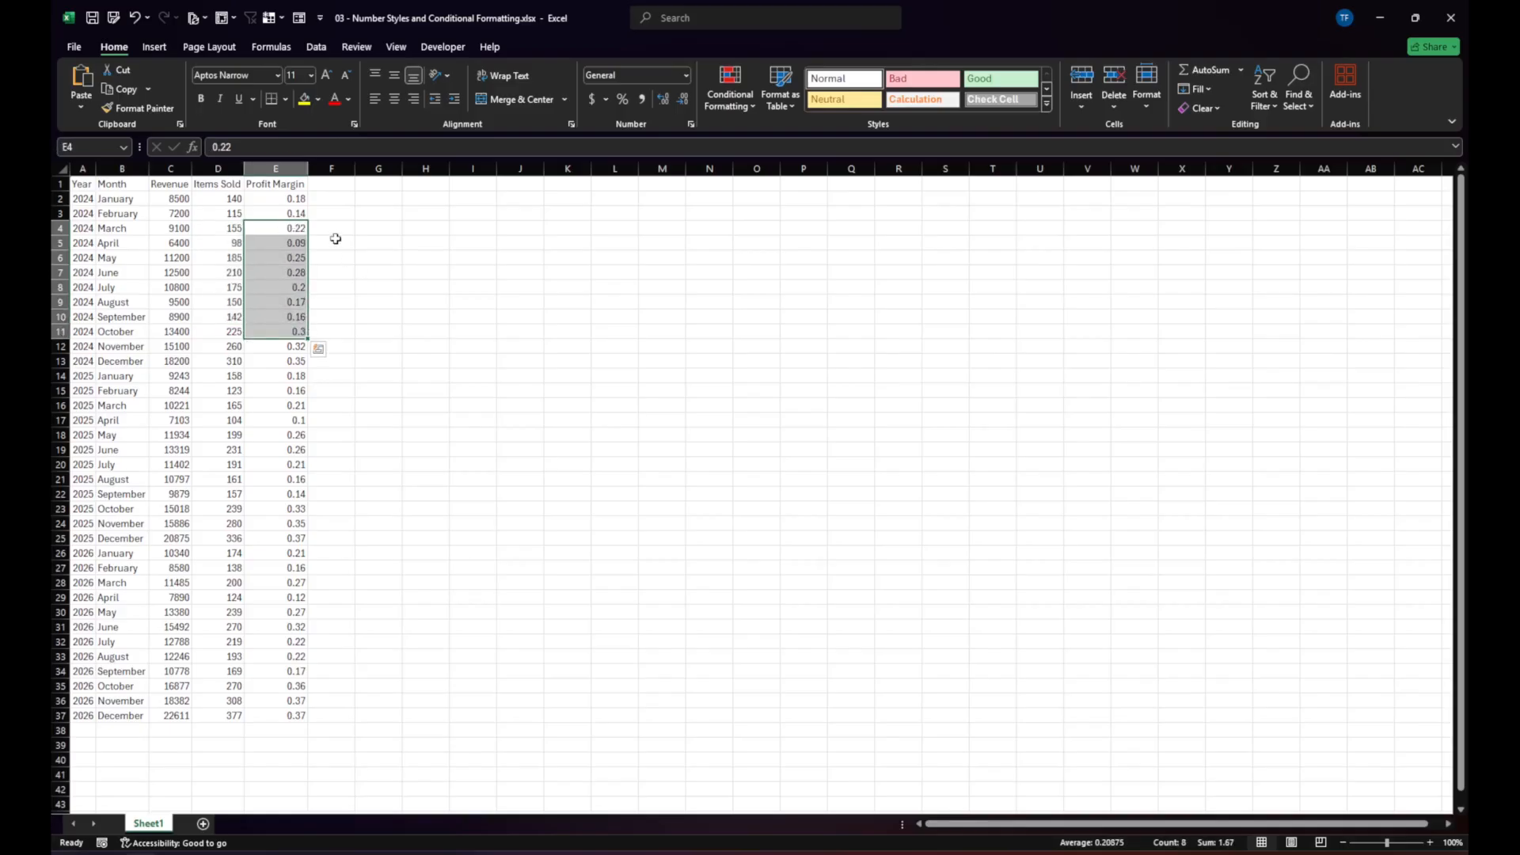
{"action": "left_click", "coordinate": [176, 243]}
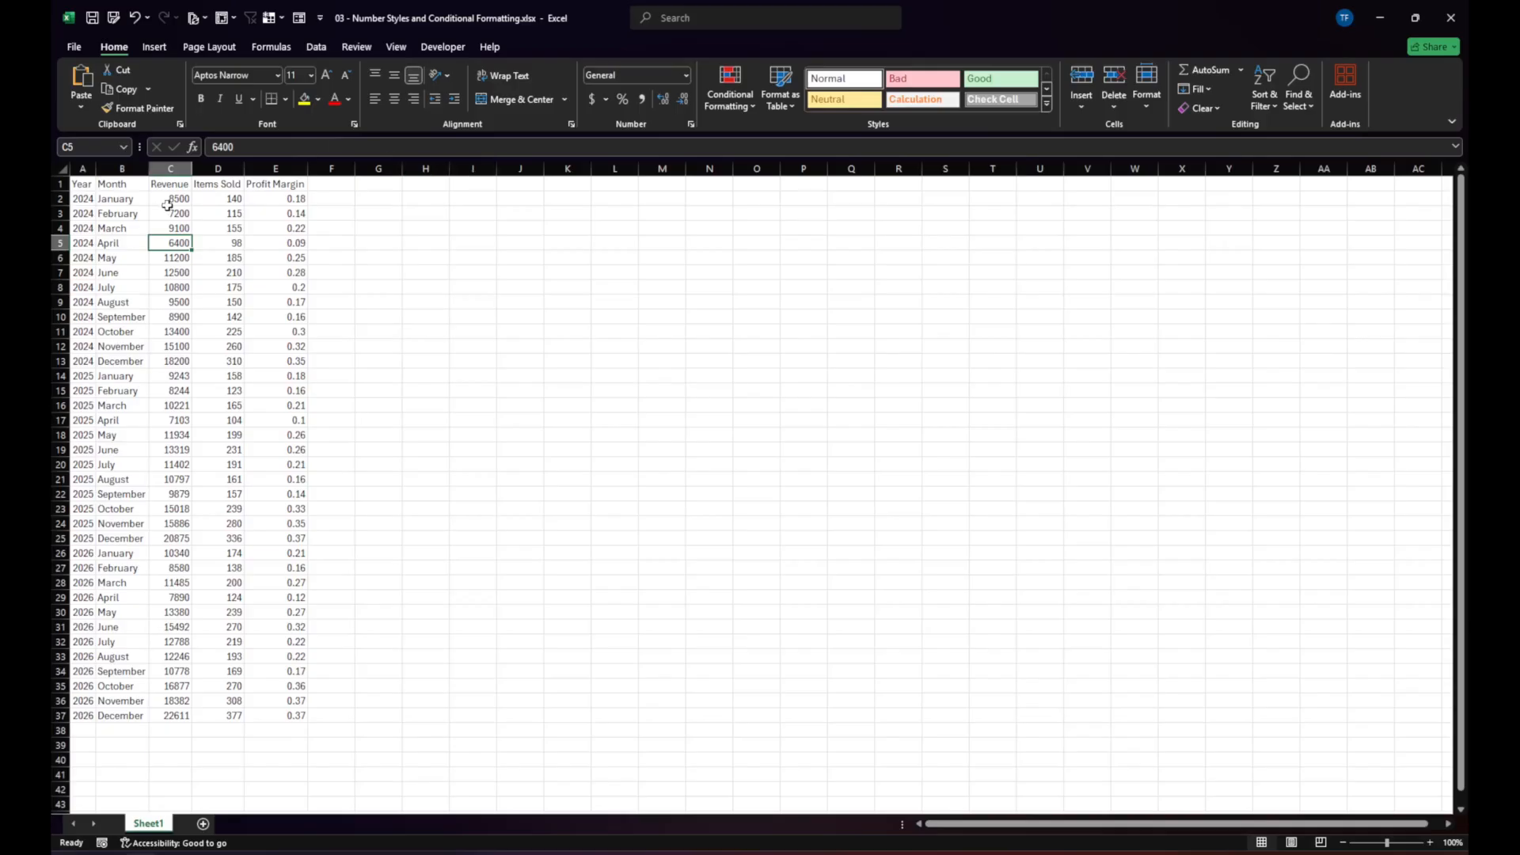
Apply the default dollar Accounting number format to the entire Revenue column.
{"action": "left_click", "coordinate": [173, 168]}
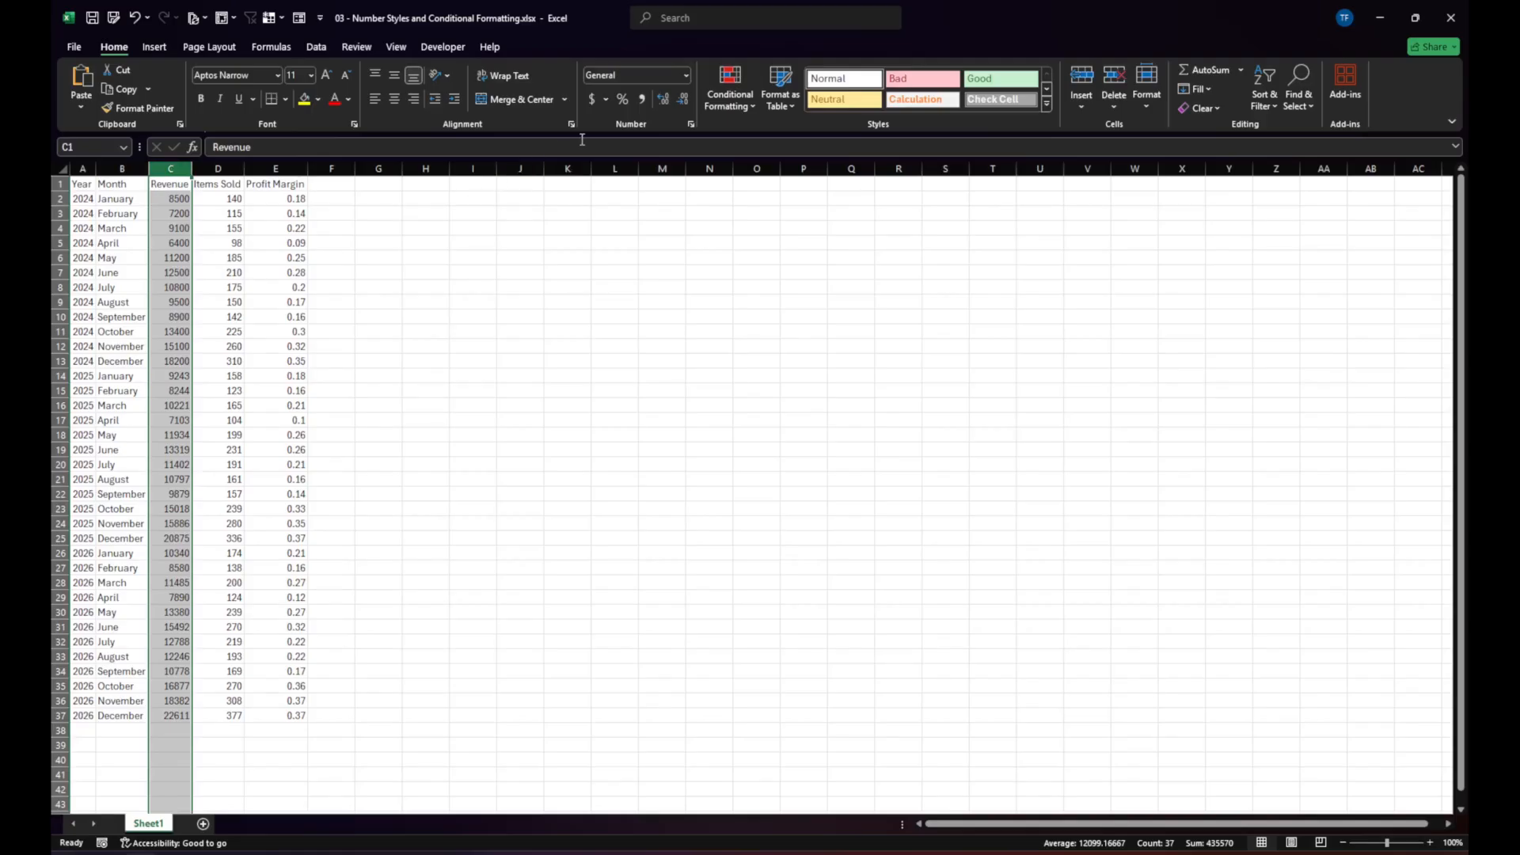
{"action": "left_click", "coordinate": [608, 99]}
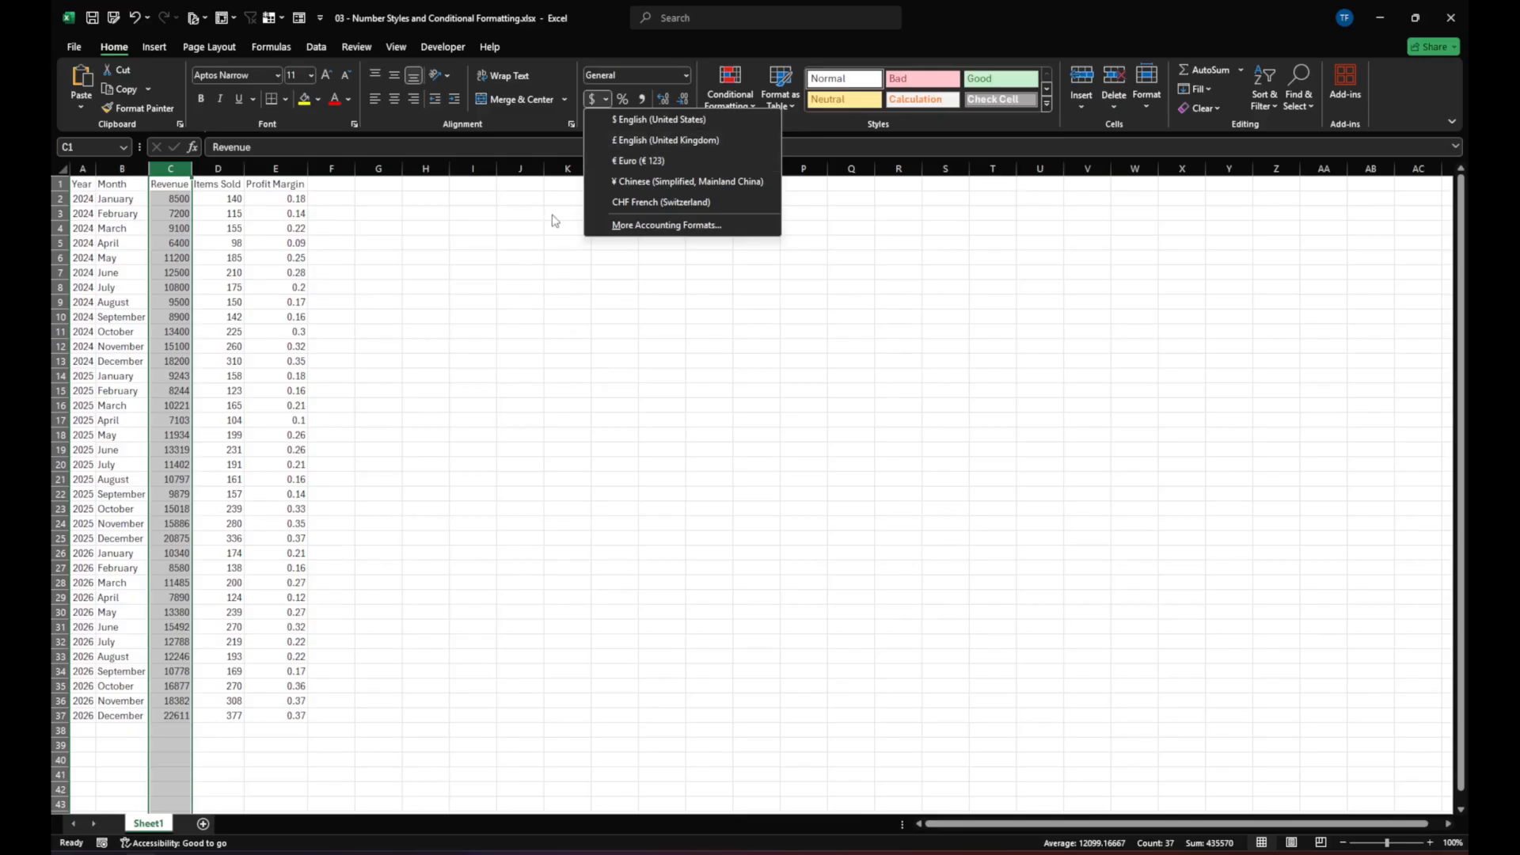
{"action": "key", "text": "Escape"}
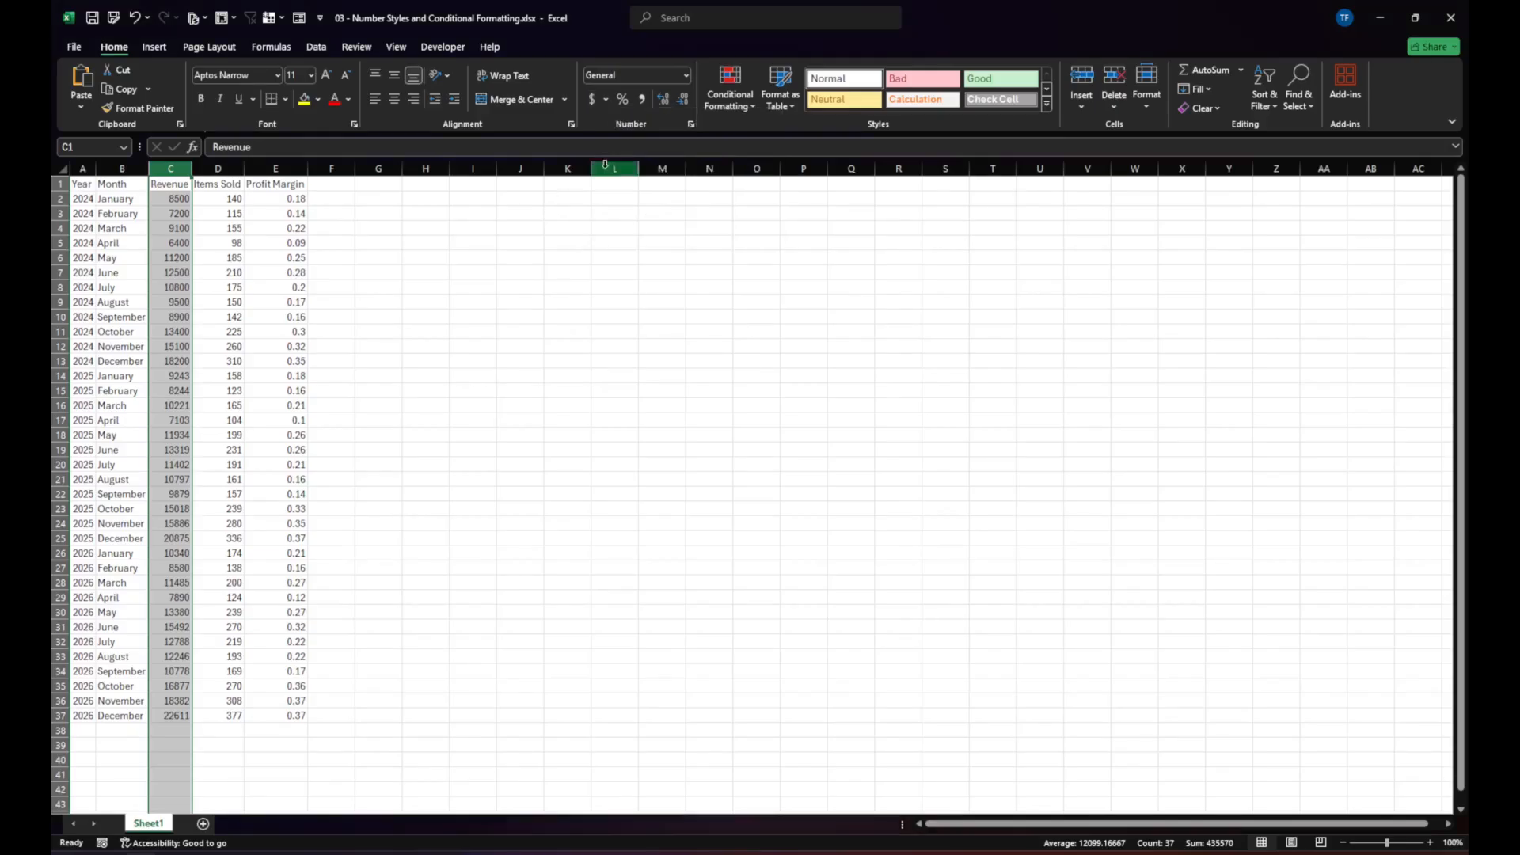
{"action": "left_click", "coordinate": [592, 99]}
{"action": "left_click_drag", "start_coordinate": [178, 199], "coordinate": [179, 361]}
{"action": "left_click", "coordinate": [246, 248]}
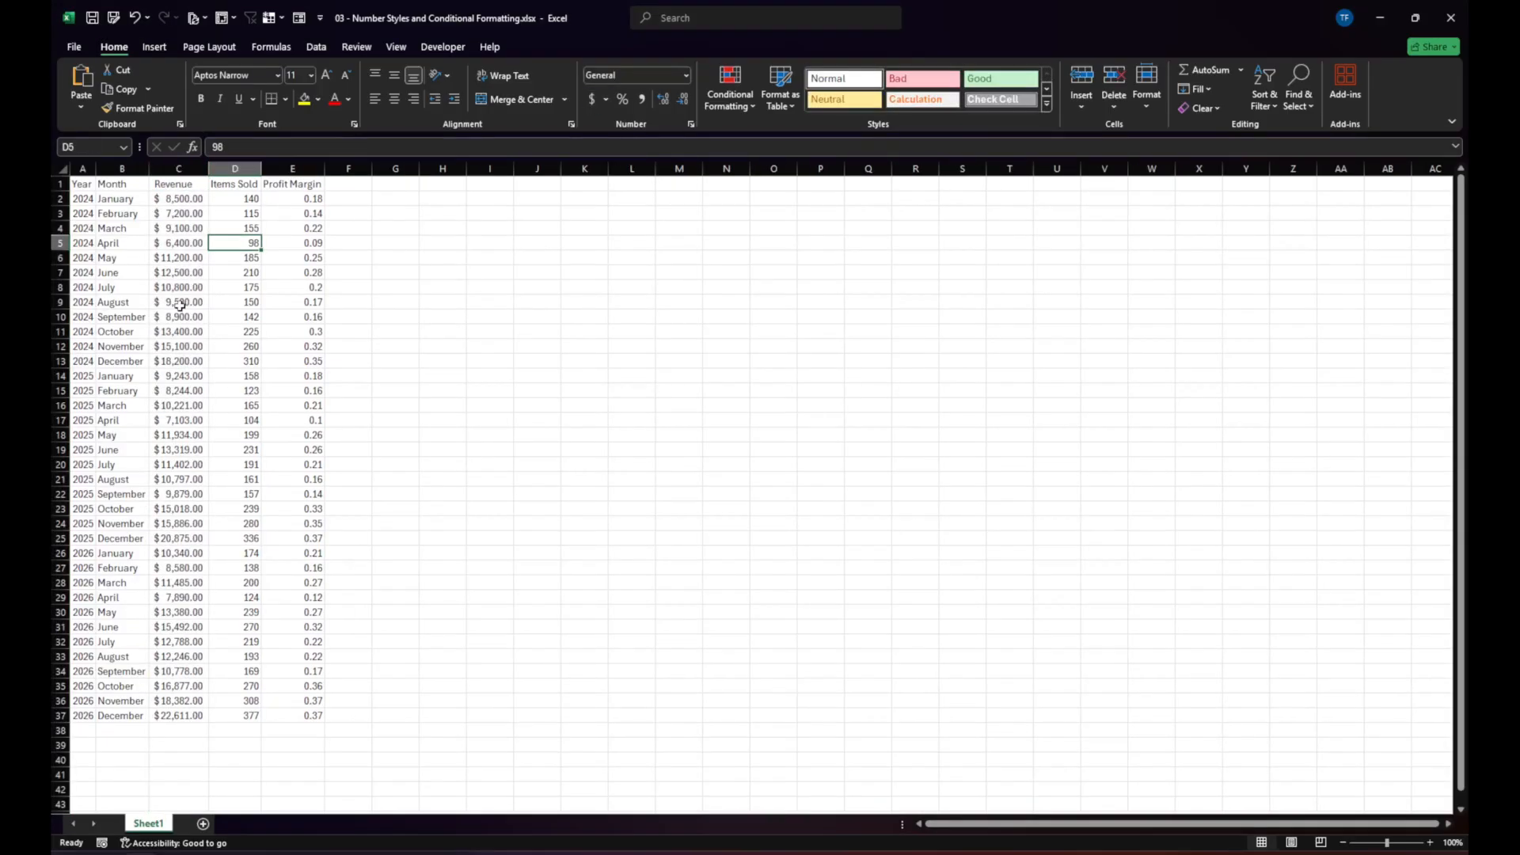
Examine the formatted amounts in the Revenue column and the unformatted numbers in the Items Sold column.
{"action": "scroll", "coordinate": [180, 307], "scroll_direction": "down", "scroll_amount": 1}
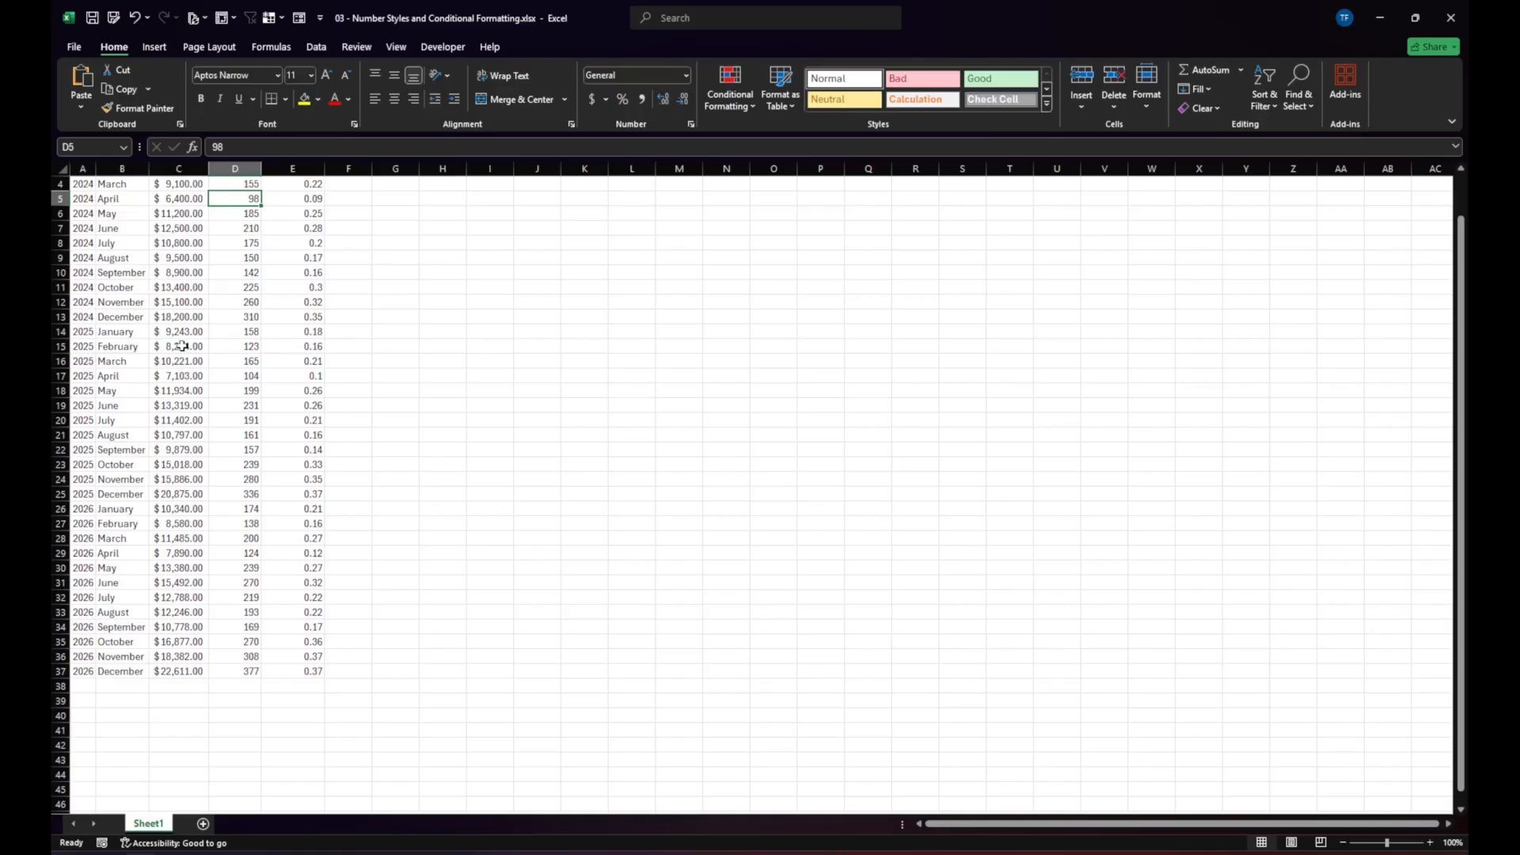
{"action": "scroll", "coordinate": [171, 392], "scroll_direction": "up", "scroll_amount": 1}
{"action": "left_click_drag", "start_coordinate": [165, 243], "coordinate": [165, 333]}
{"action": "left_click", "coordinate": [175, 302]}
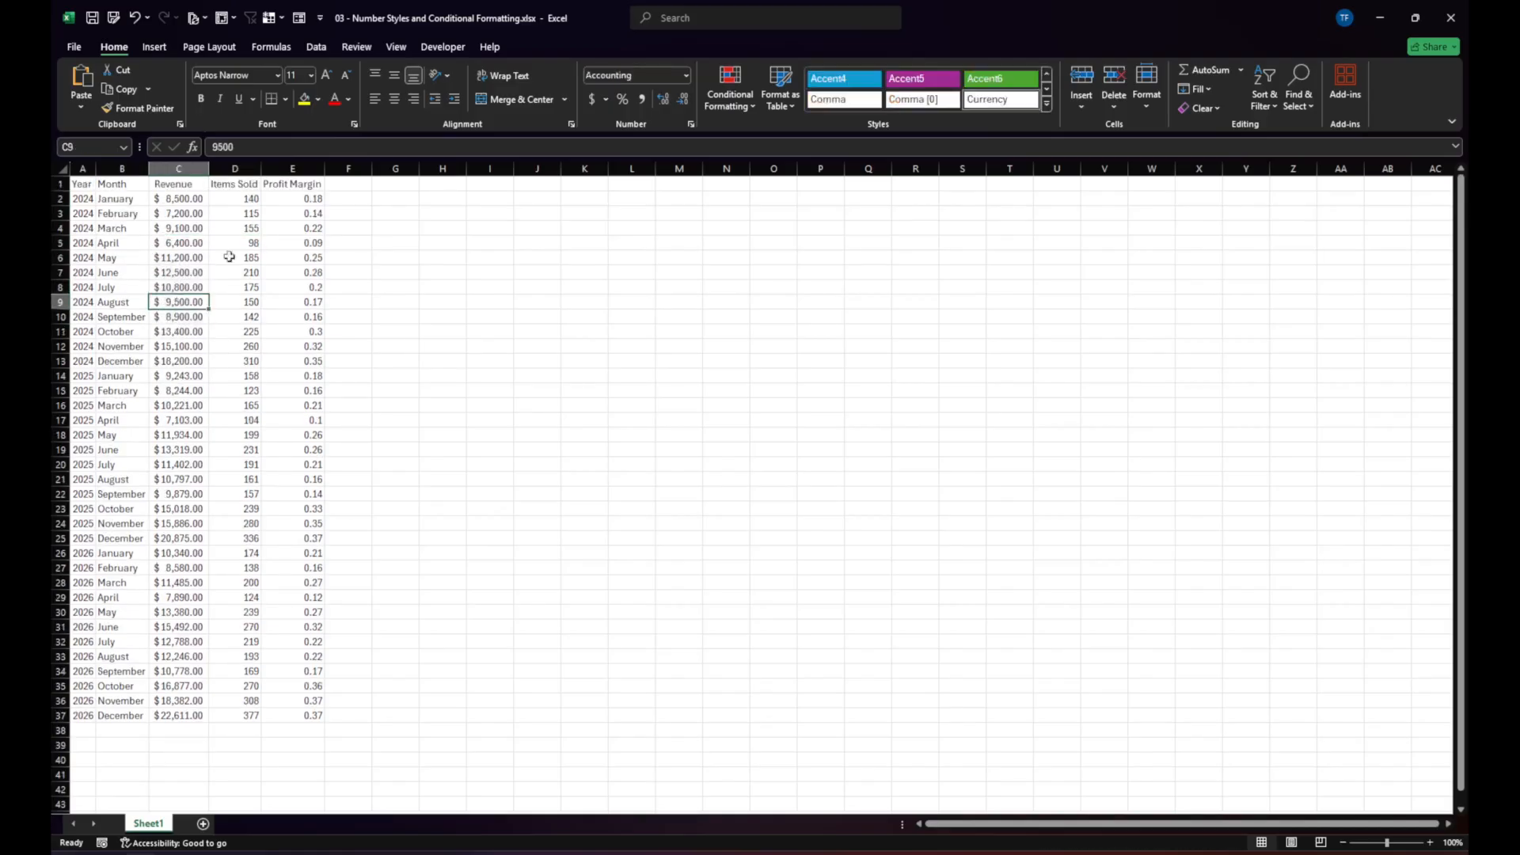
{"action": "left_click", "coordinate": [224, 200]}
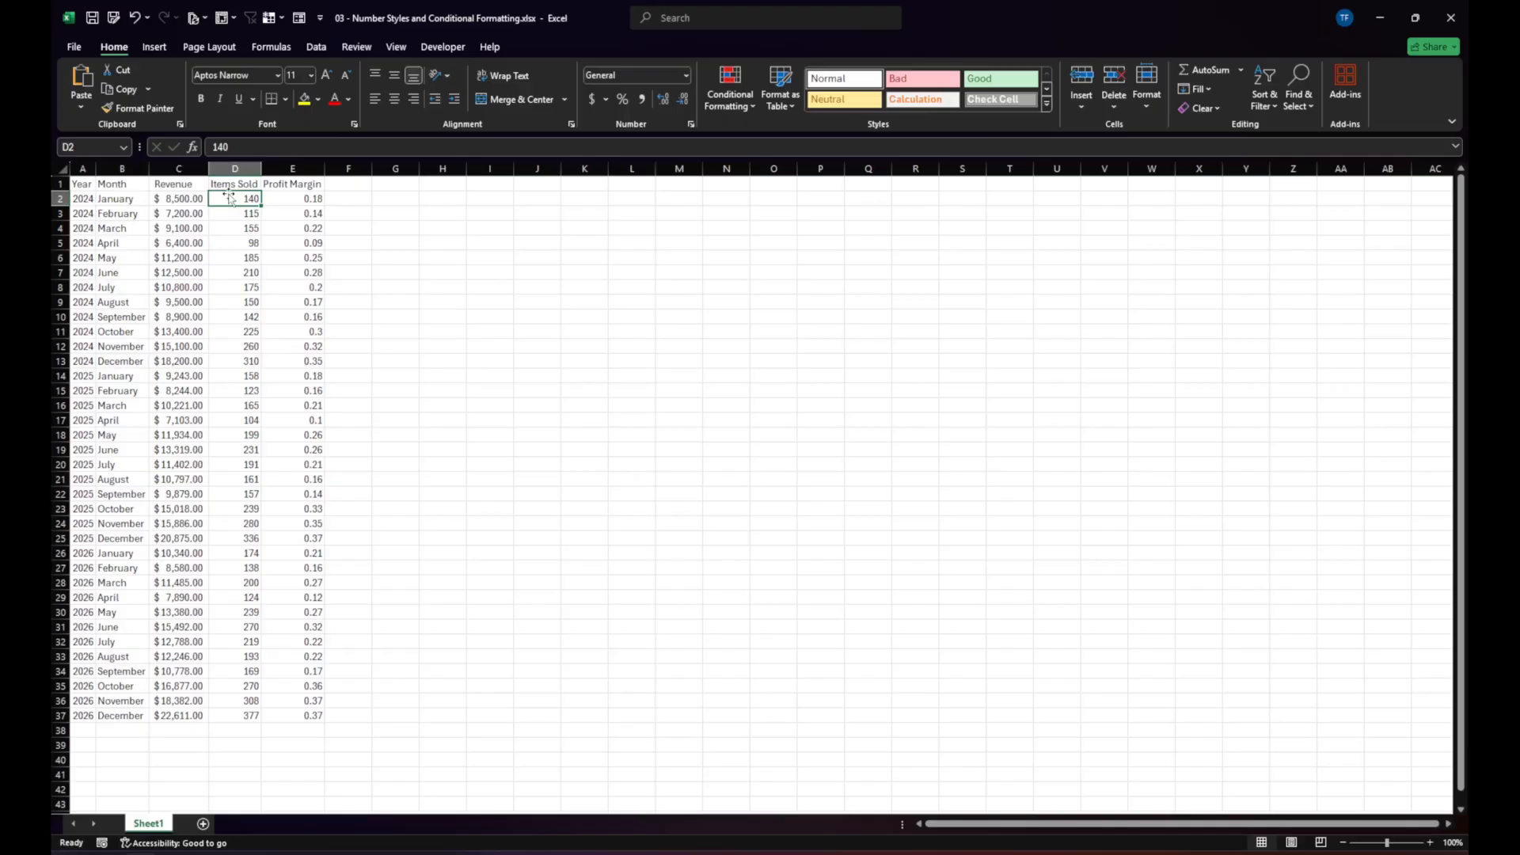
{"action": "left_click", "coordinate": [236, 226]}
{"action": "left_click", "coordinate": [235, 294]}
{"action": "left_click", "coordinate": [231, 259]}
{"action": "left_click", "coordinate": [236, 277]}
{"action": "left_click", "coordinate": [236, 288]}
{"action": "left_click", "coordinate": [238, 315]}
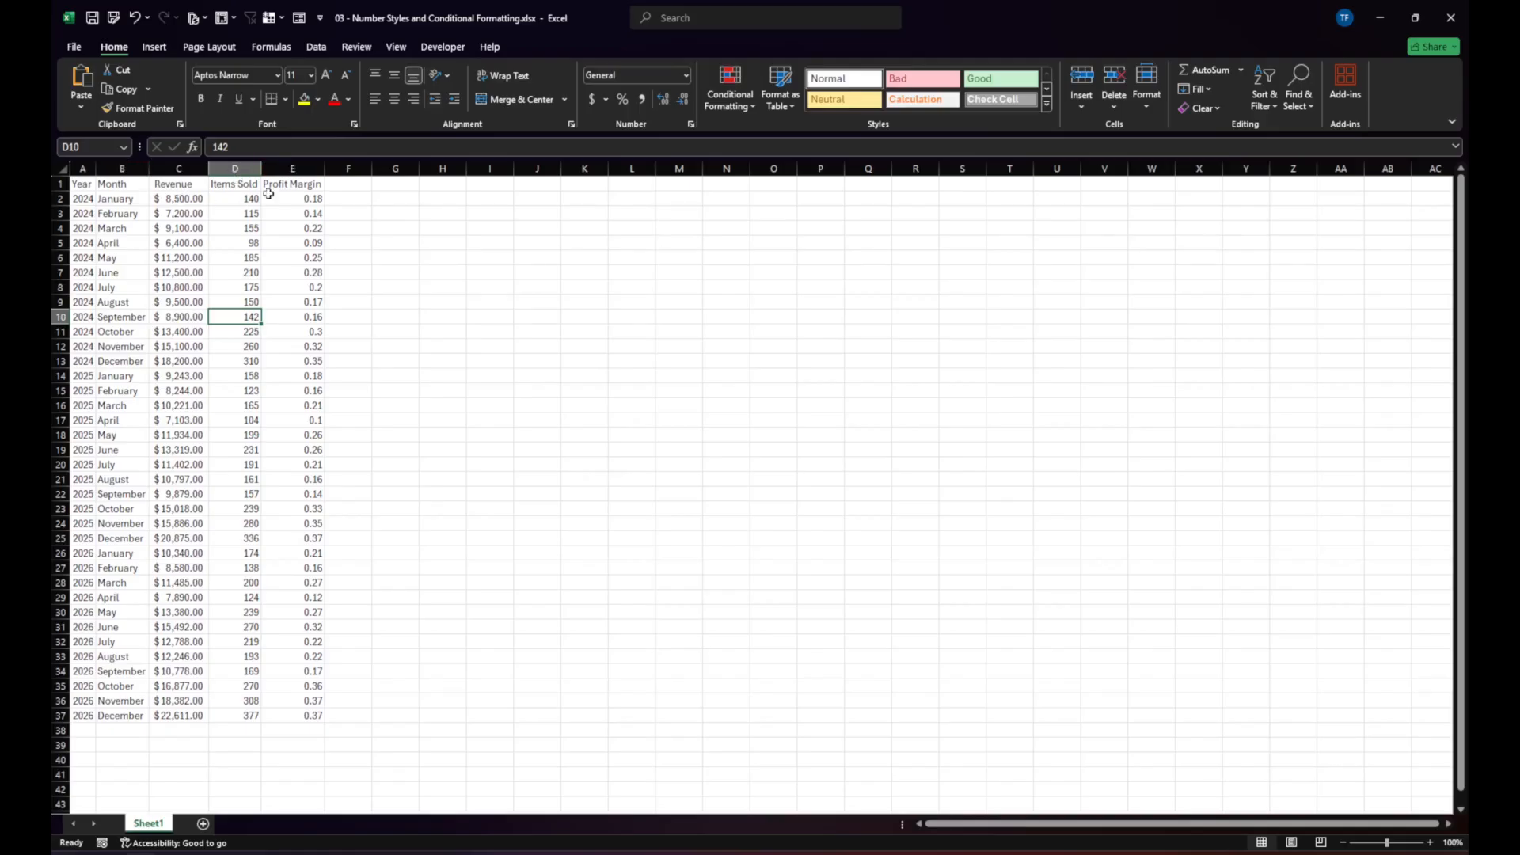
Apply the Percent number style to the entire Profit Margin column and check several of its cells.
{"action": "left_click", "coordinate": [314, 170]}
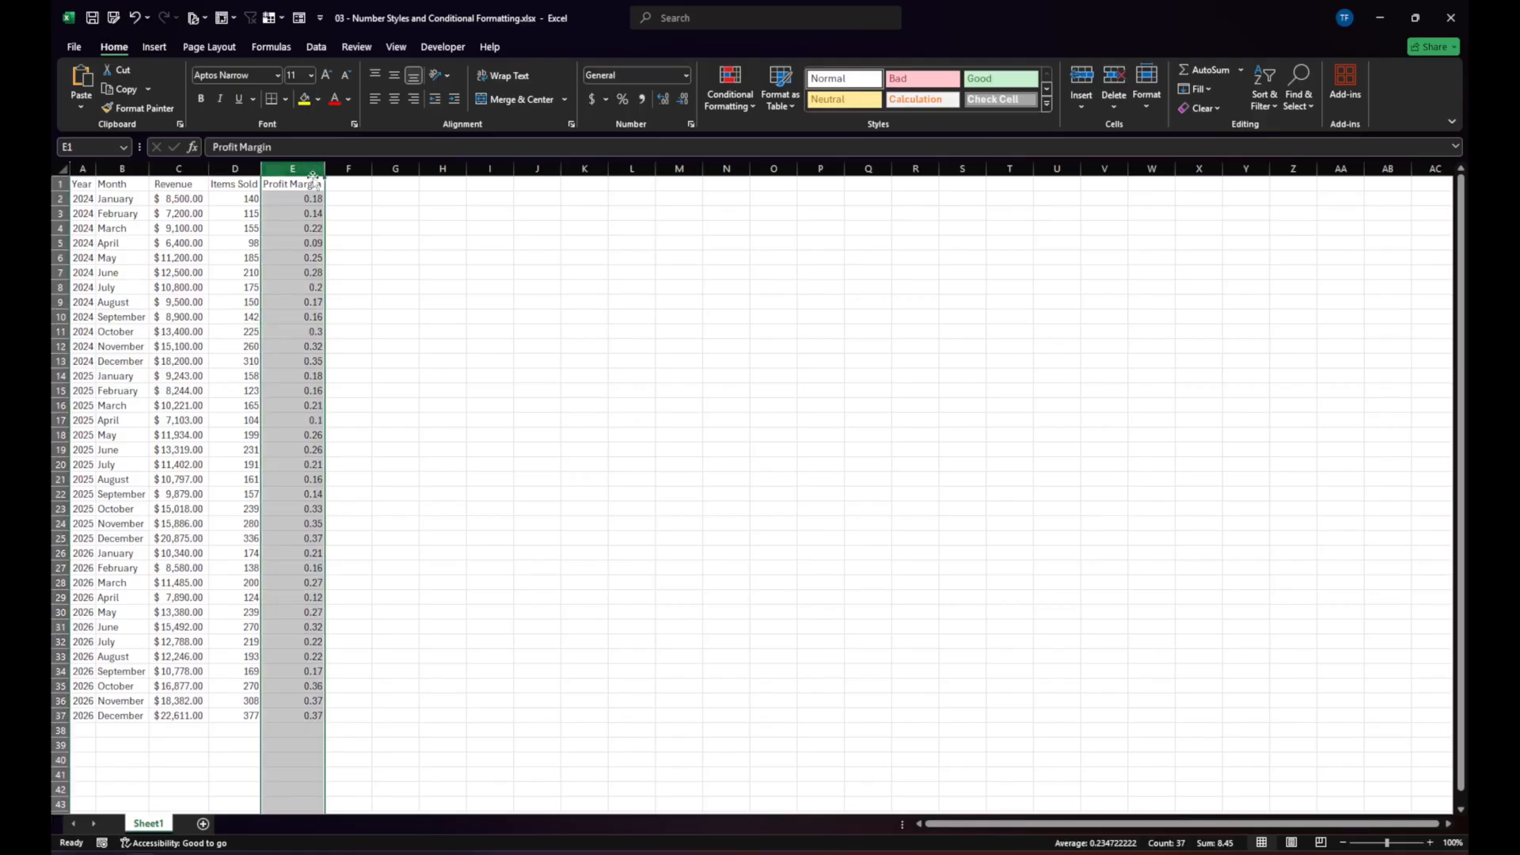
{"action": "left_click", "coordinate": [621, 102]}
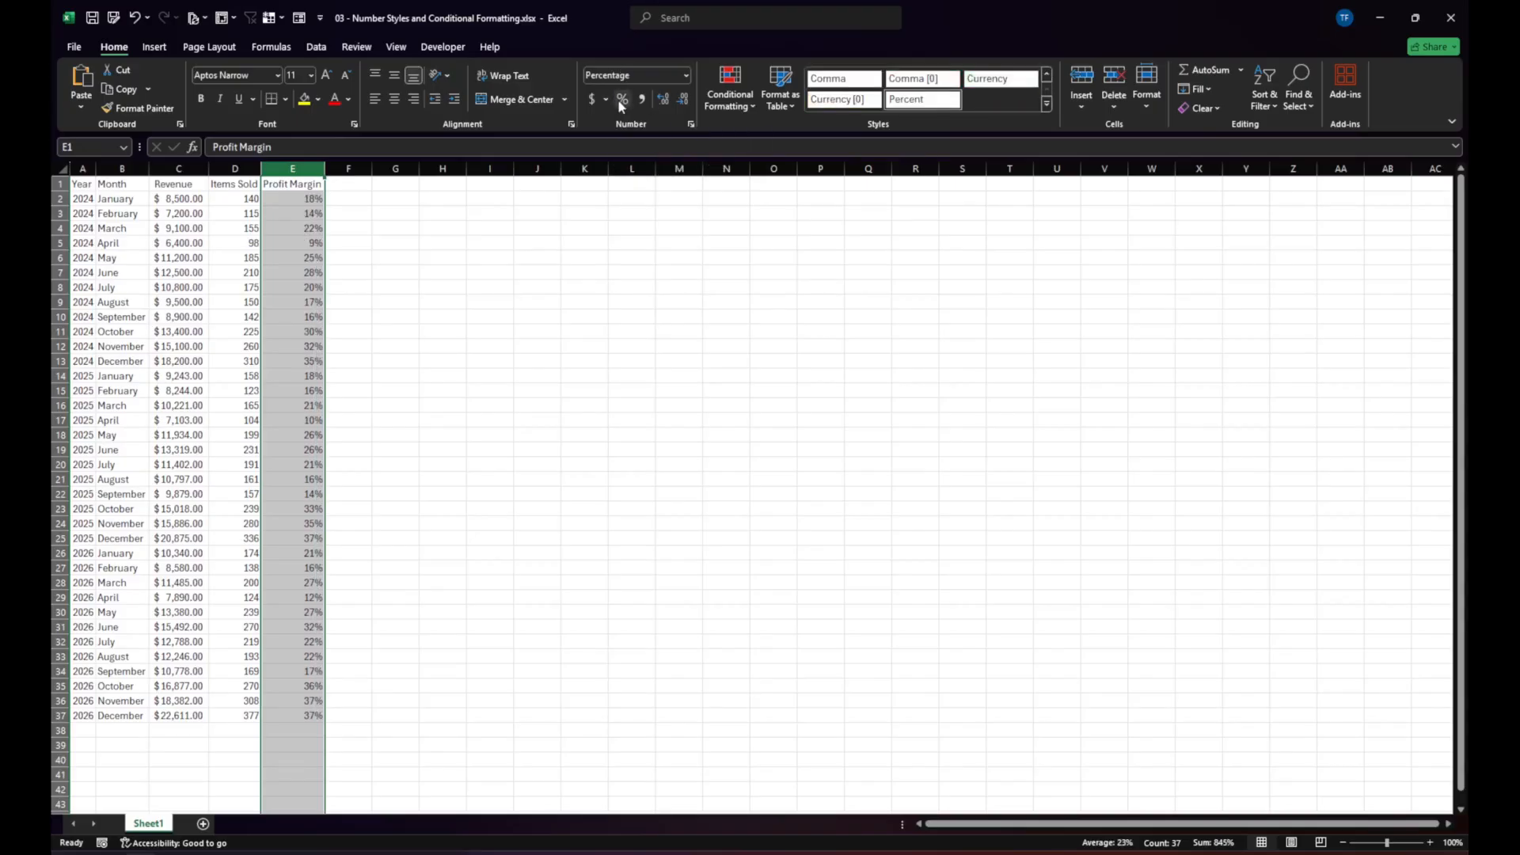
{"action": "left_click", "coordinate": [305, 198]}
{"action": "left_click", "coordinate": [302, 241]}
{"action": "left_click", "coordinate": [300, 275]}
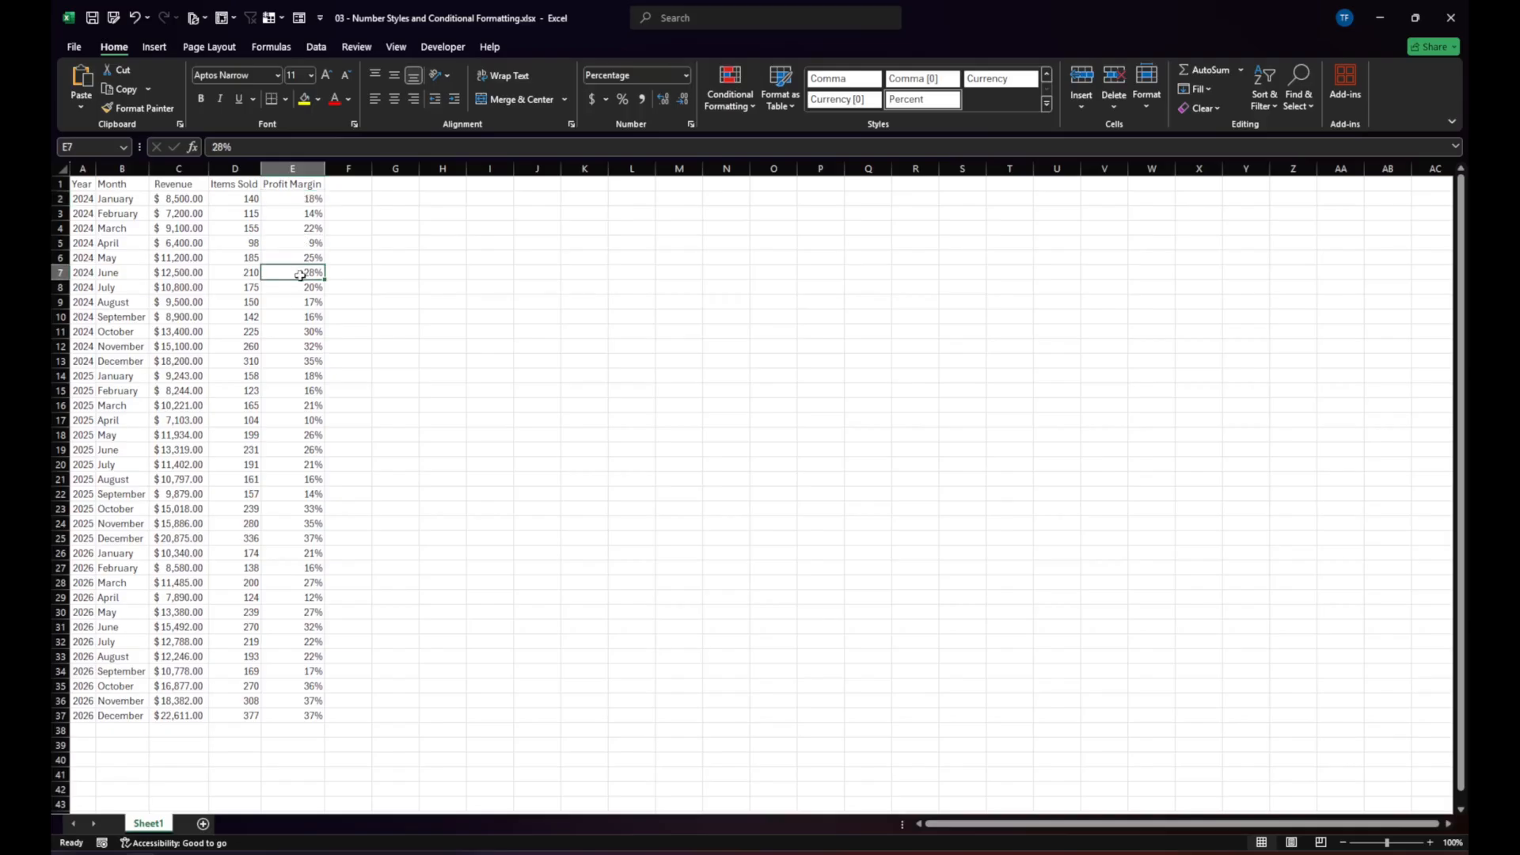
{"action": "left_click", "coordinate": [296, 331]}
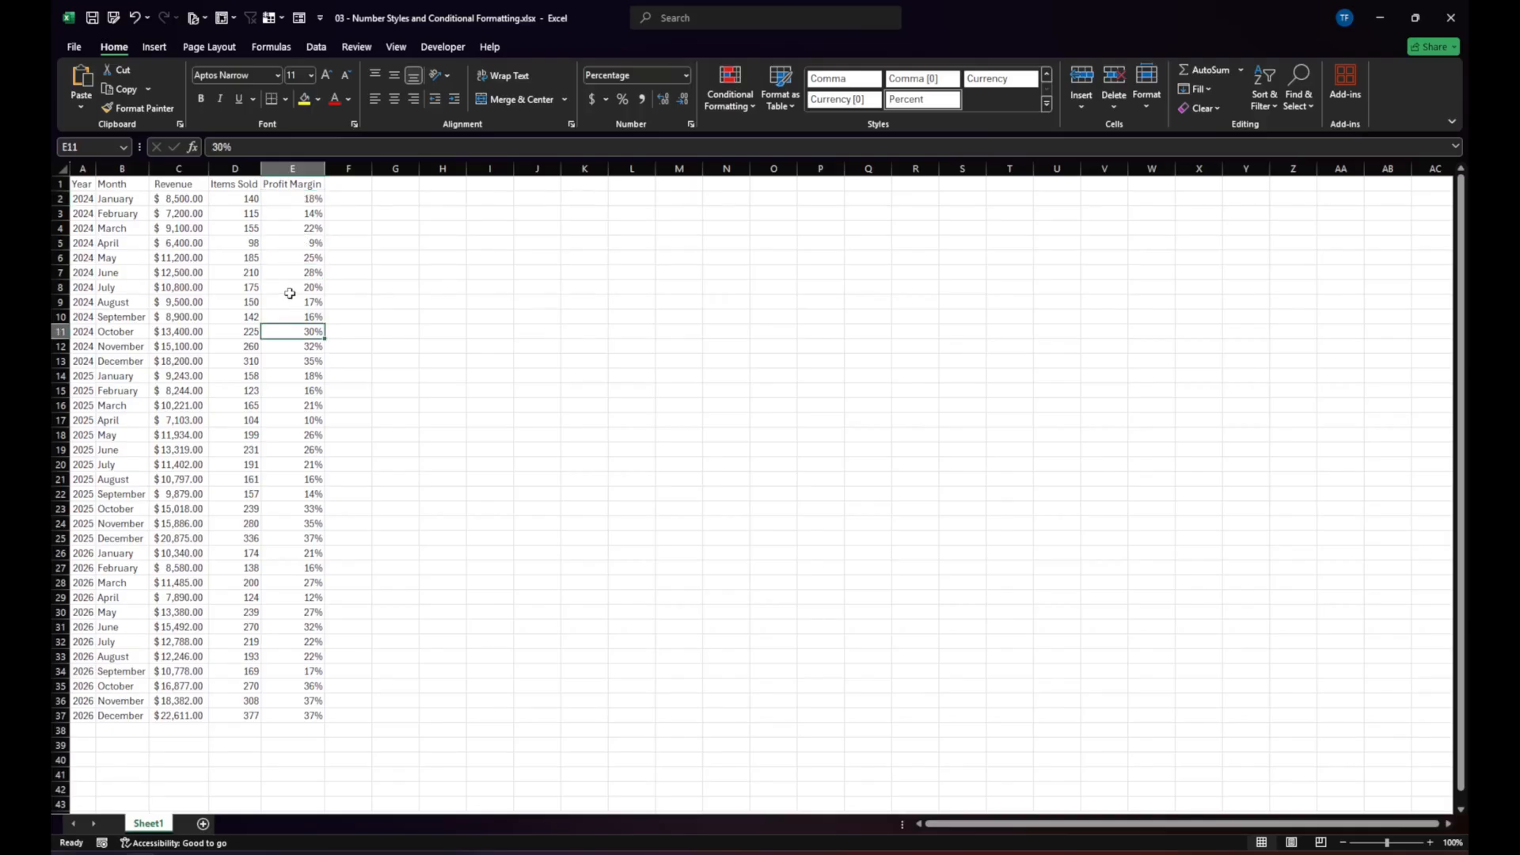
{"action": "left_click", "coordinate": [378, 300]}
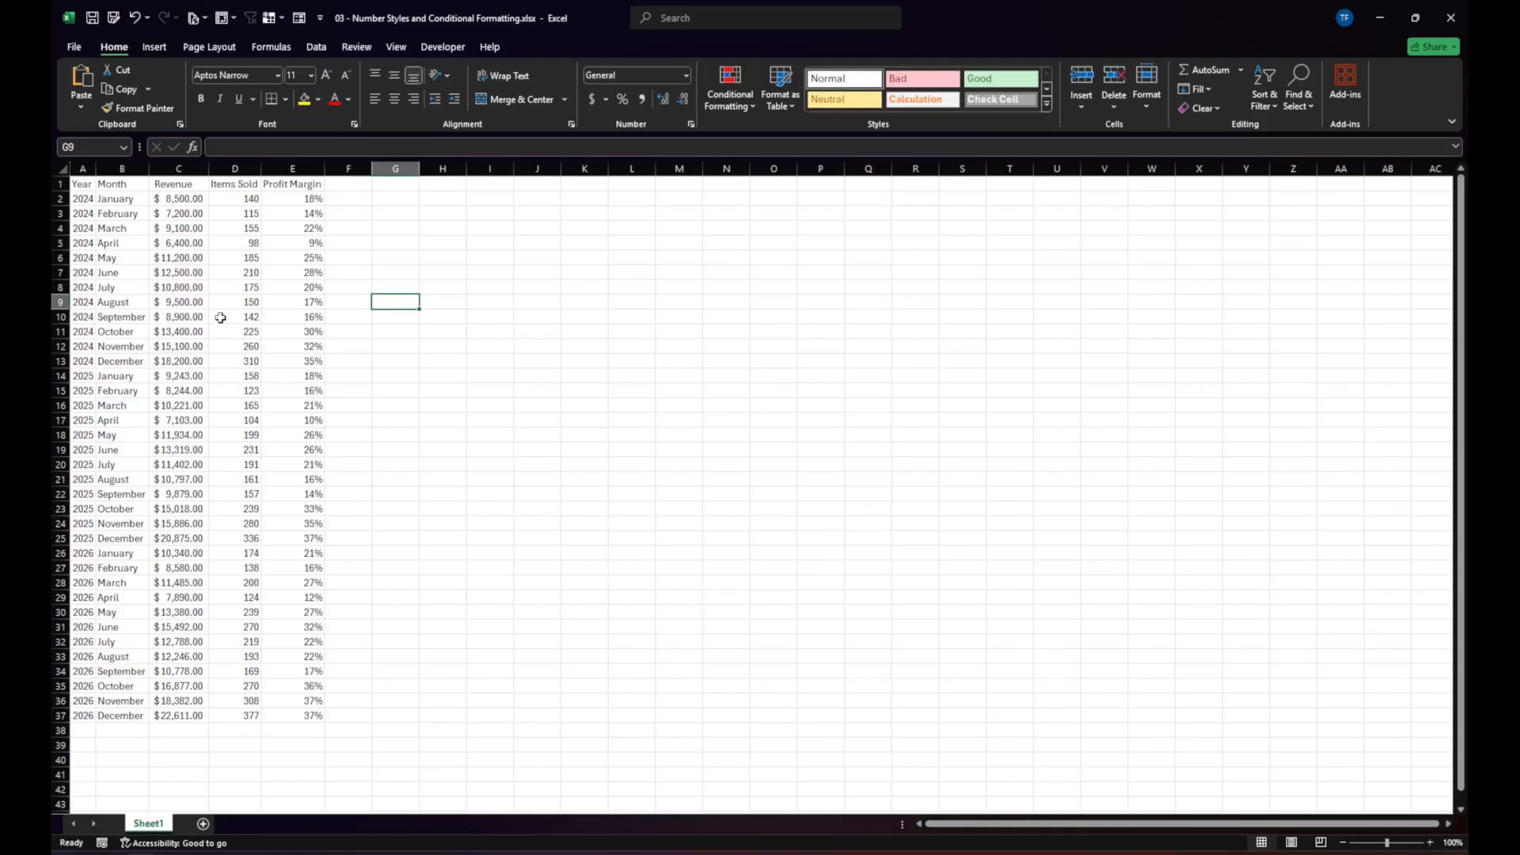
{"action": "left_click", "coordinate": [193, 259]}
{"action": "left_click_drag", "start_coordinate": [196, 308], "coordinate": [195, 318]}
{"action": "left_click", "coordinate": [190, 211]}
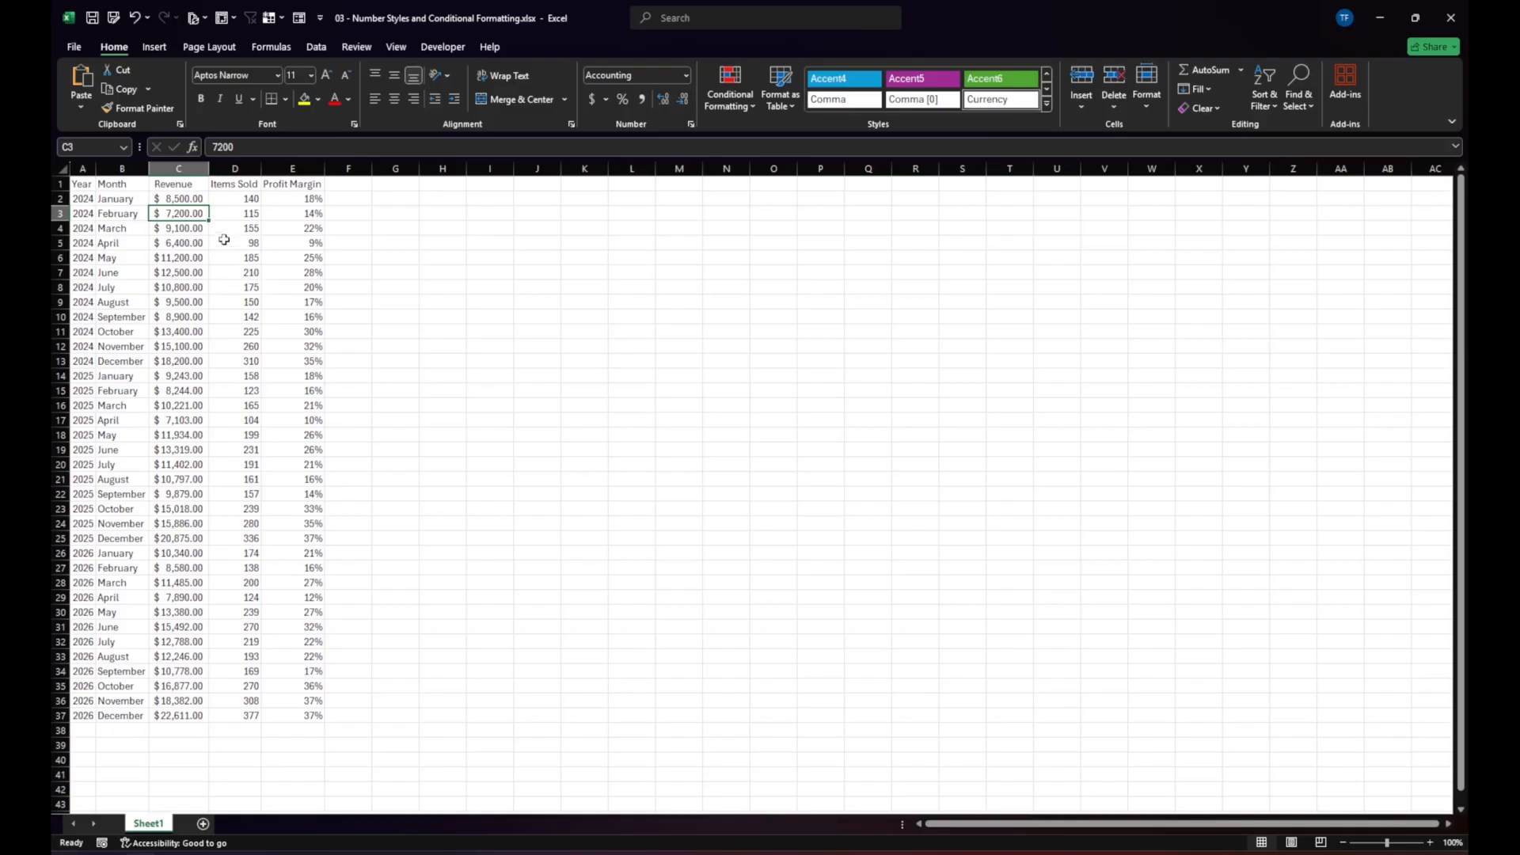
Add a conditional formatting rule to the Revenue column that highlights values less than 10000 with Light Red Fill with Dark Red Text.
{"action": "left_click", "coordinate": [179, 169]}
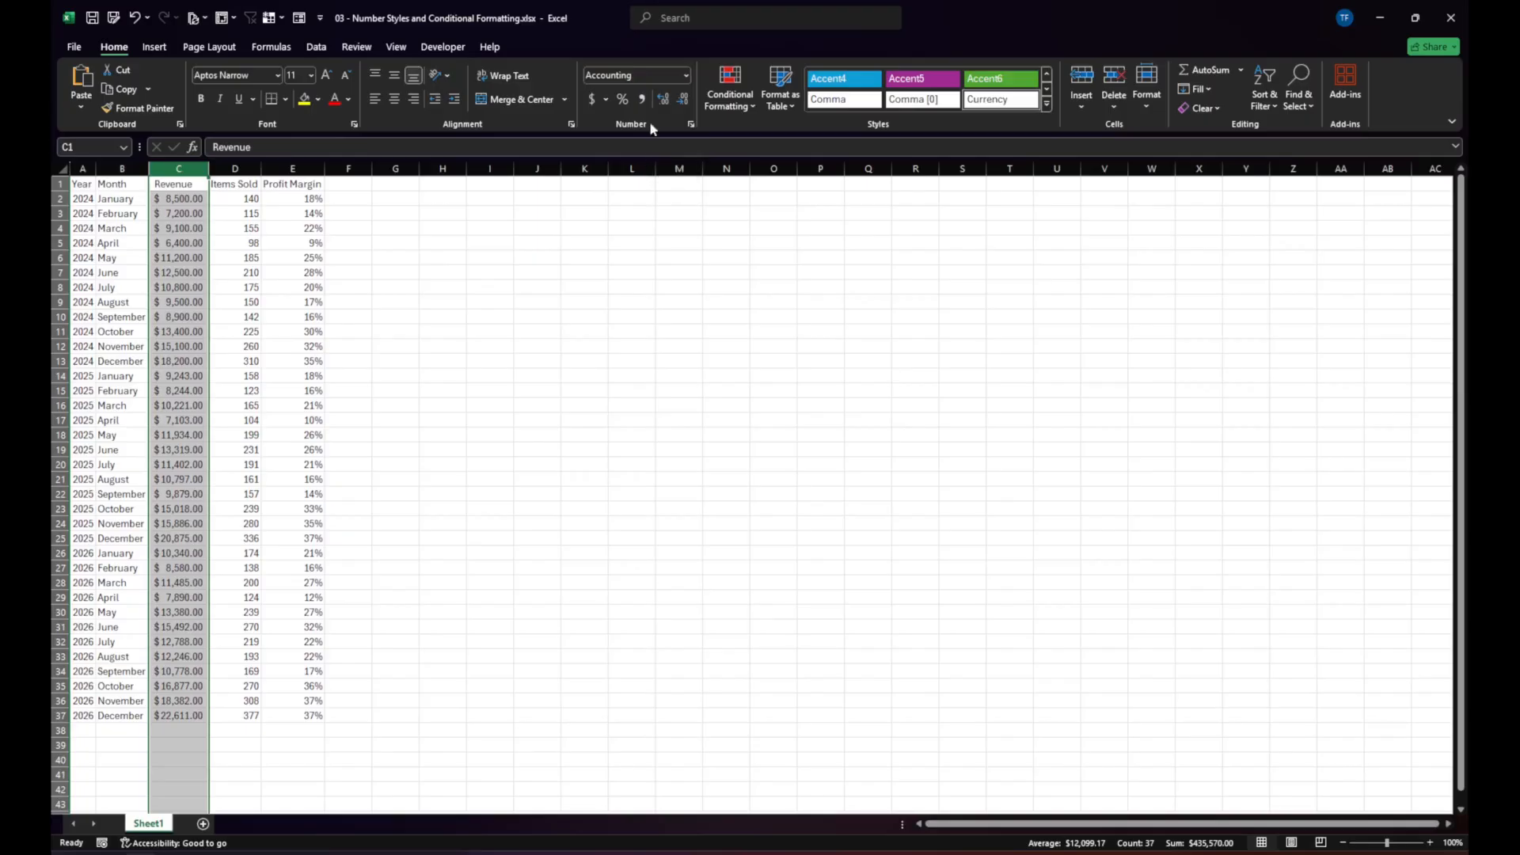
{"action": "left_click", "coordinate": [744, 106]}
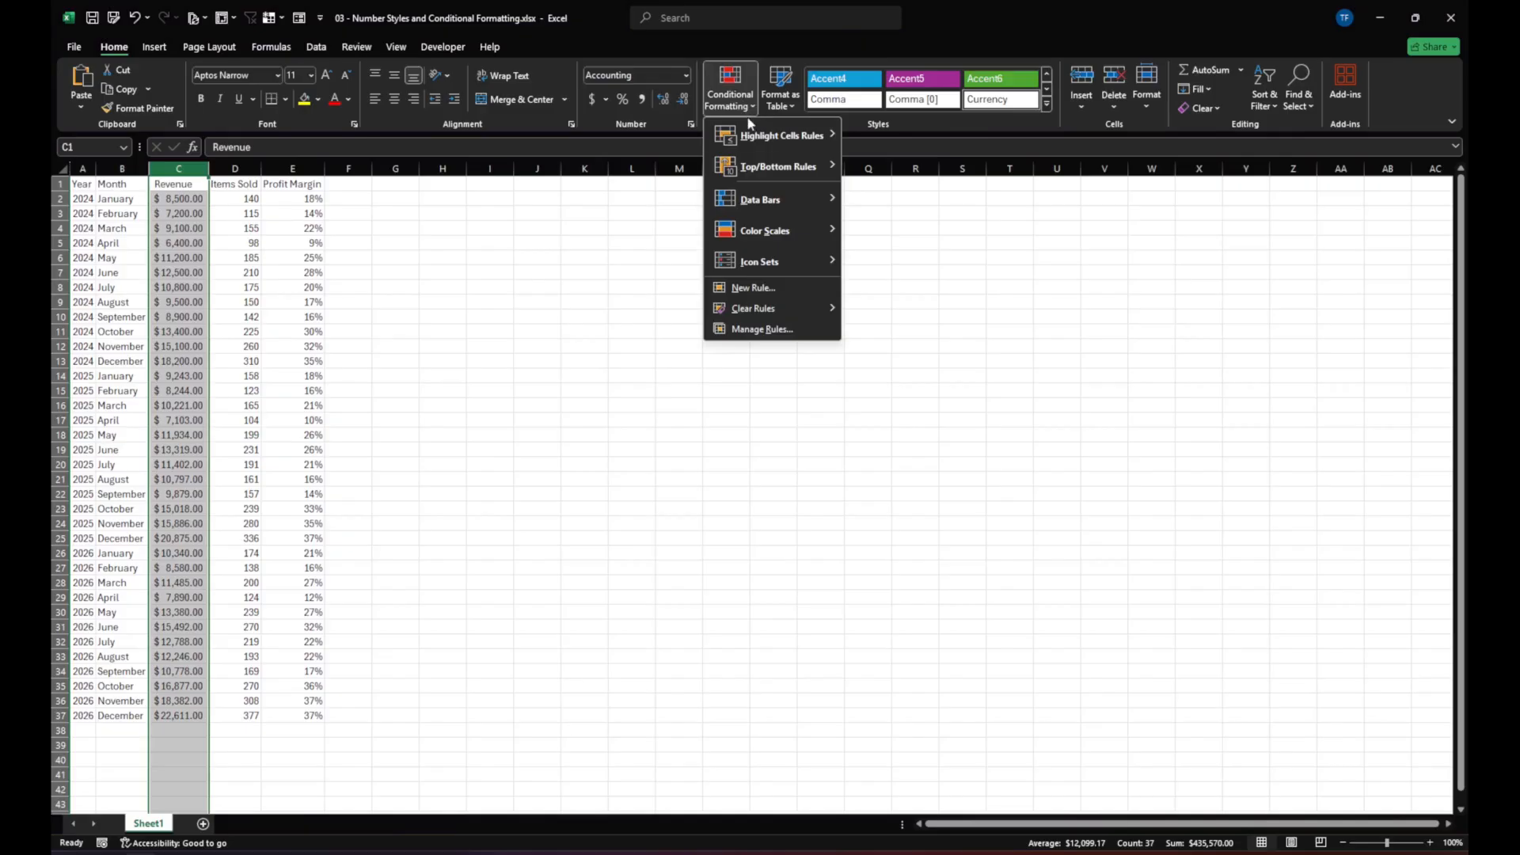
{"action": "mouse_move", "coordinate": [756, 137]}
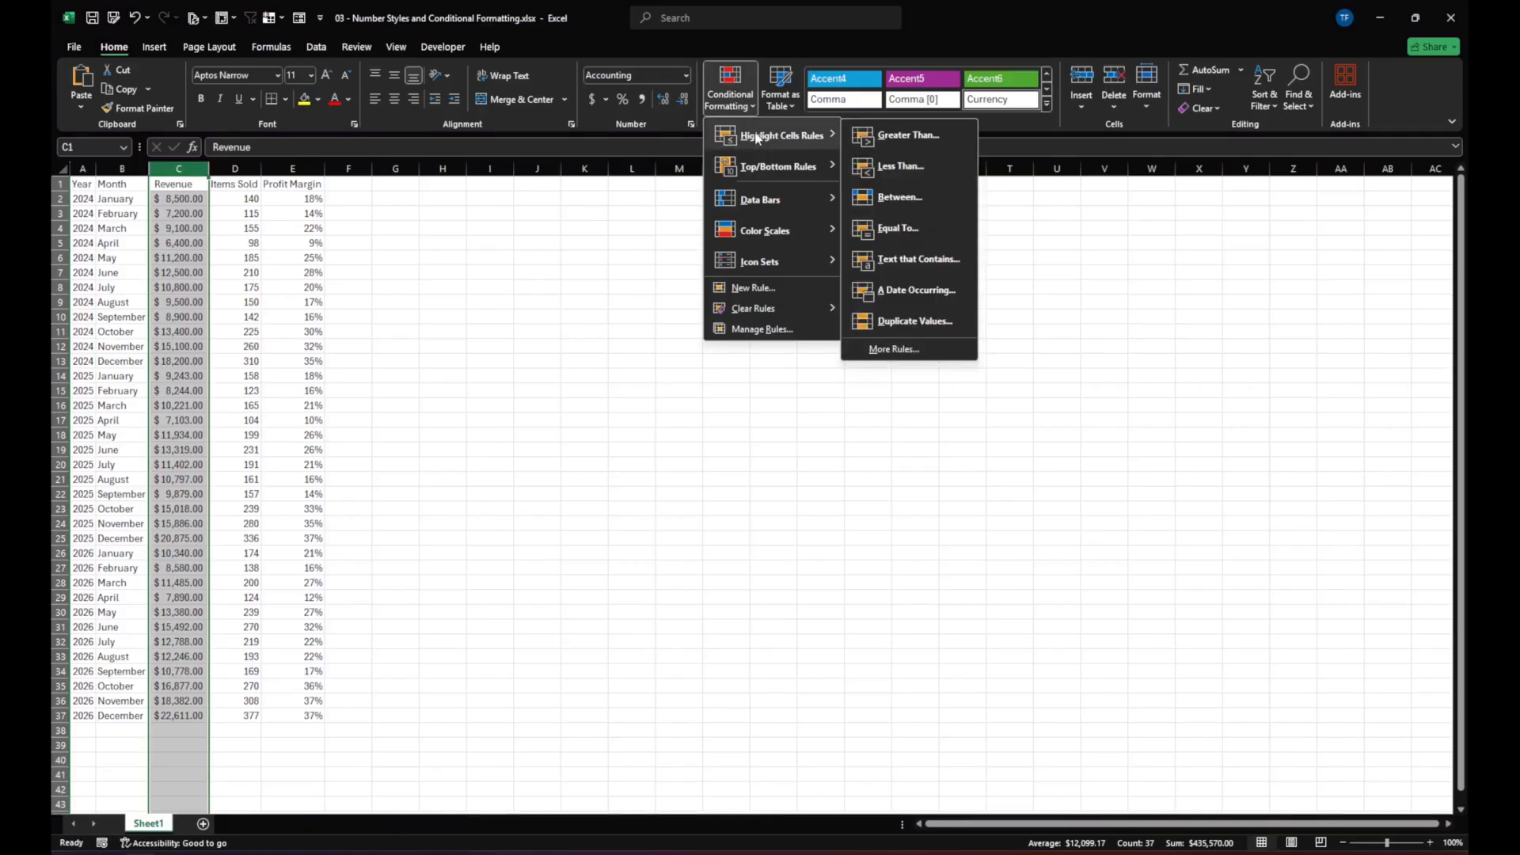
{"action": "left_click", "coordinate": [881, 165]}
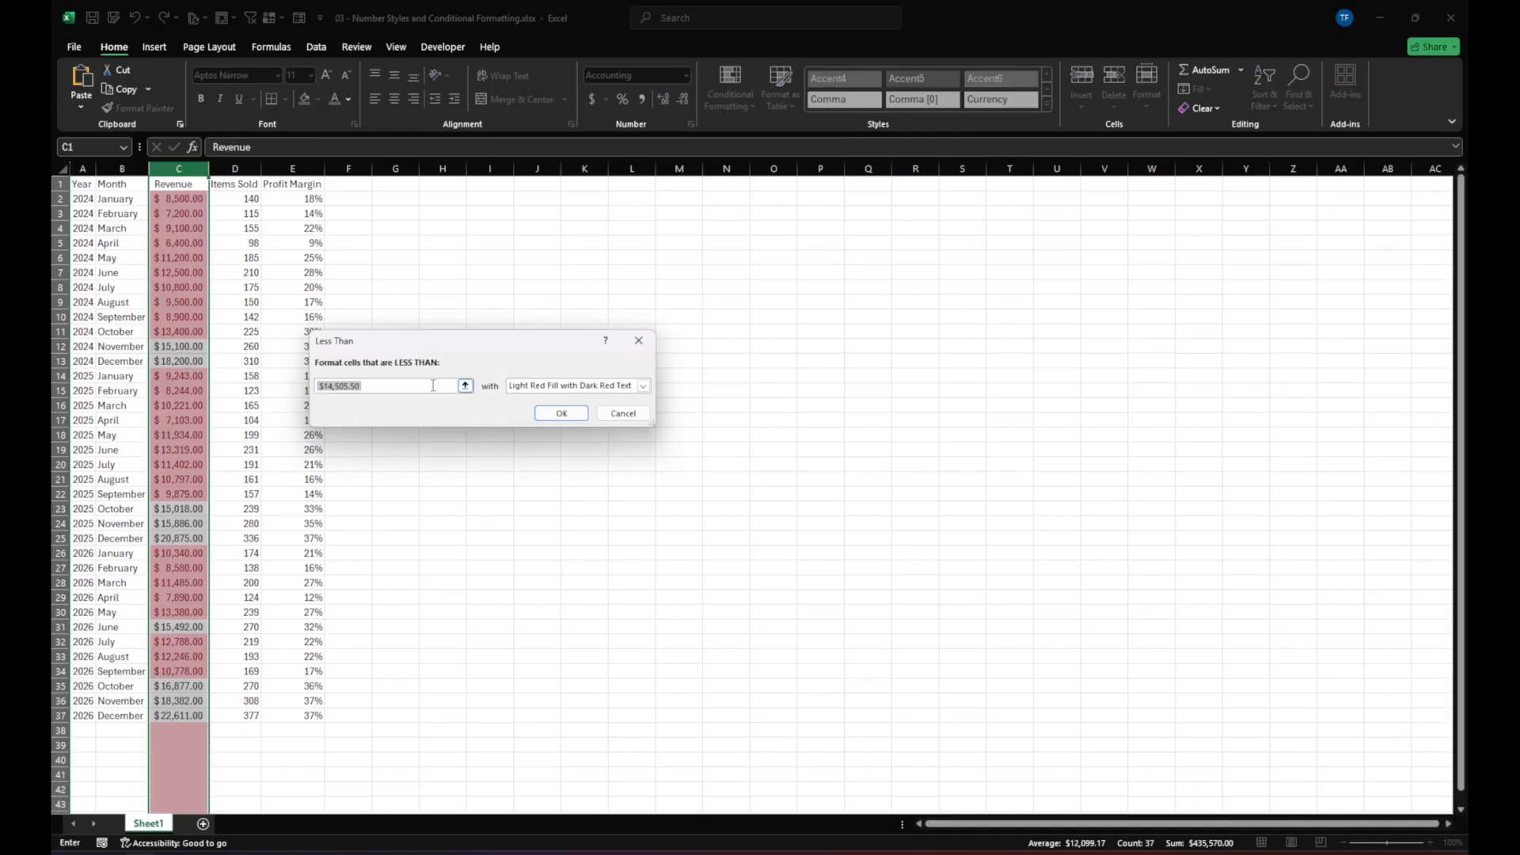
{"action": "type", "text": "10000"}
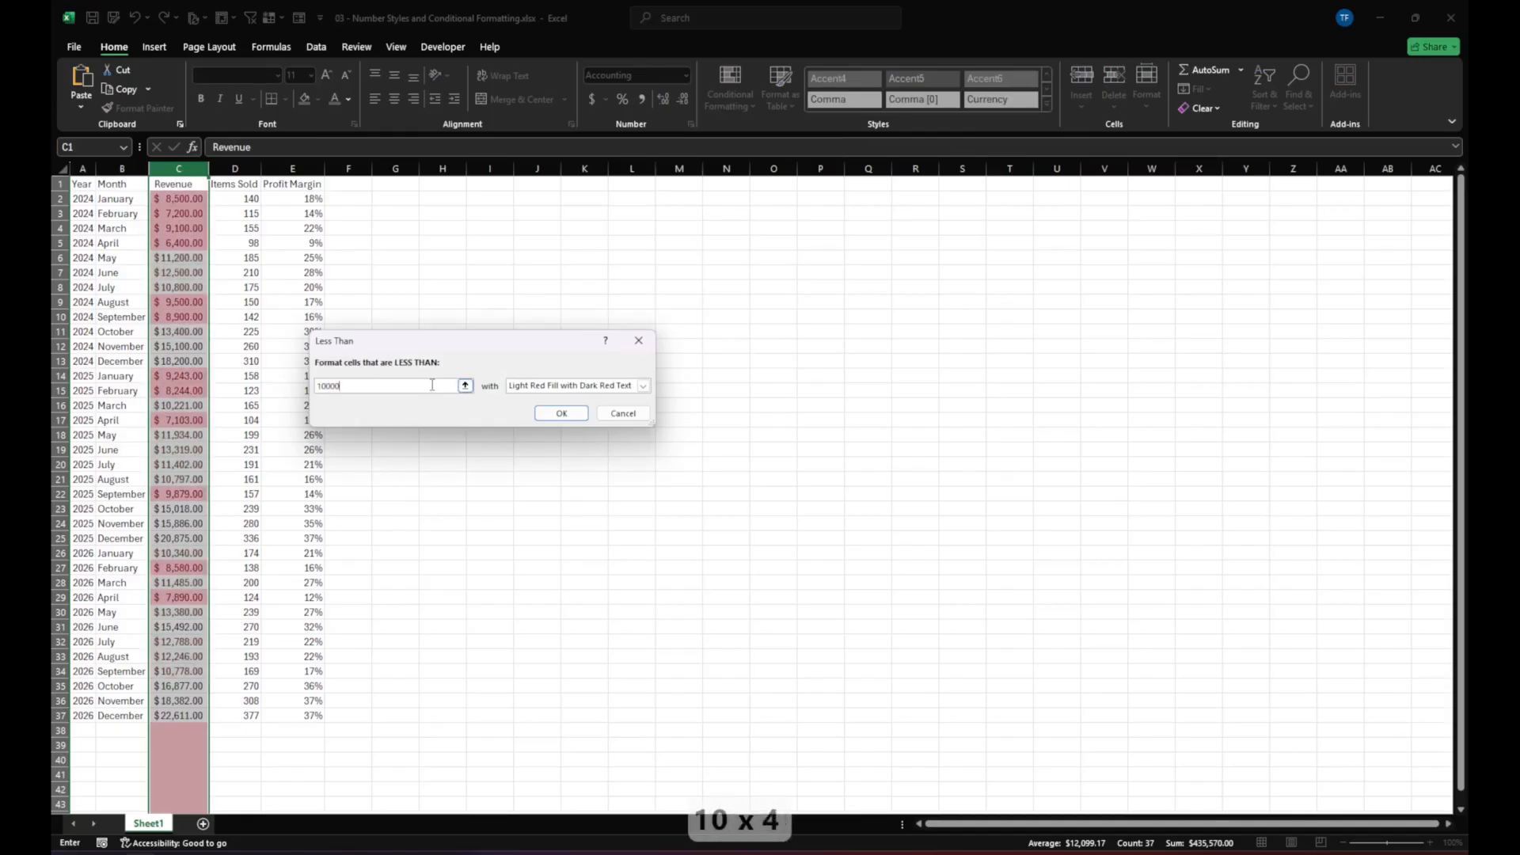
{"action": "left_click", "coordinate": [644, 386]}
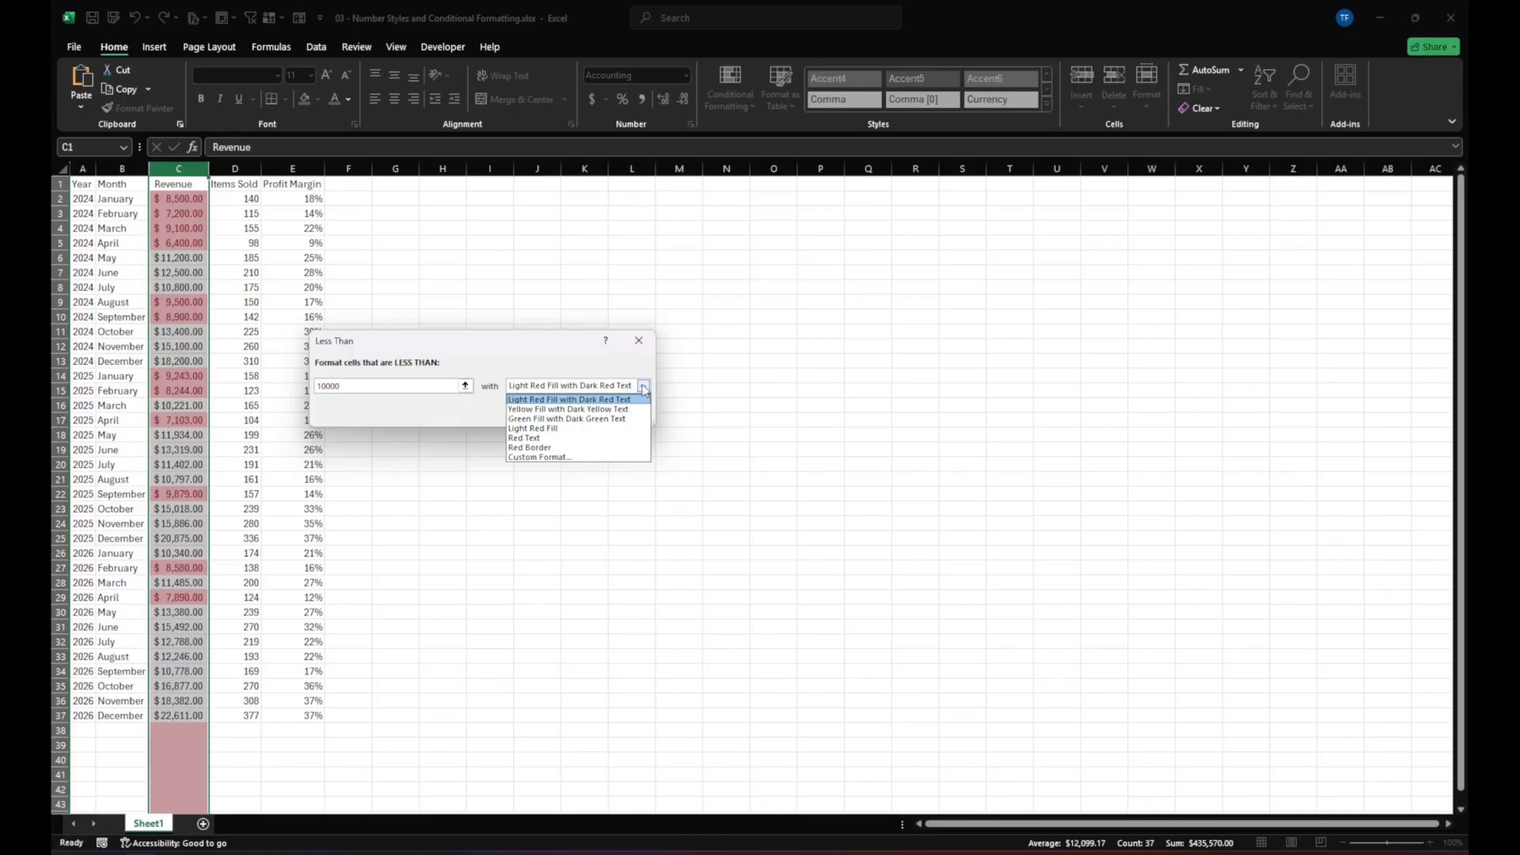
{"action": "left_click", "coordinate": [644, 388]}
{"action": "left_click", "coordinate": [563, 411]}
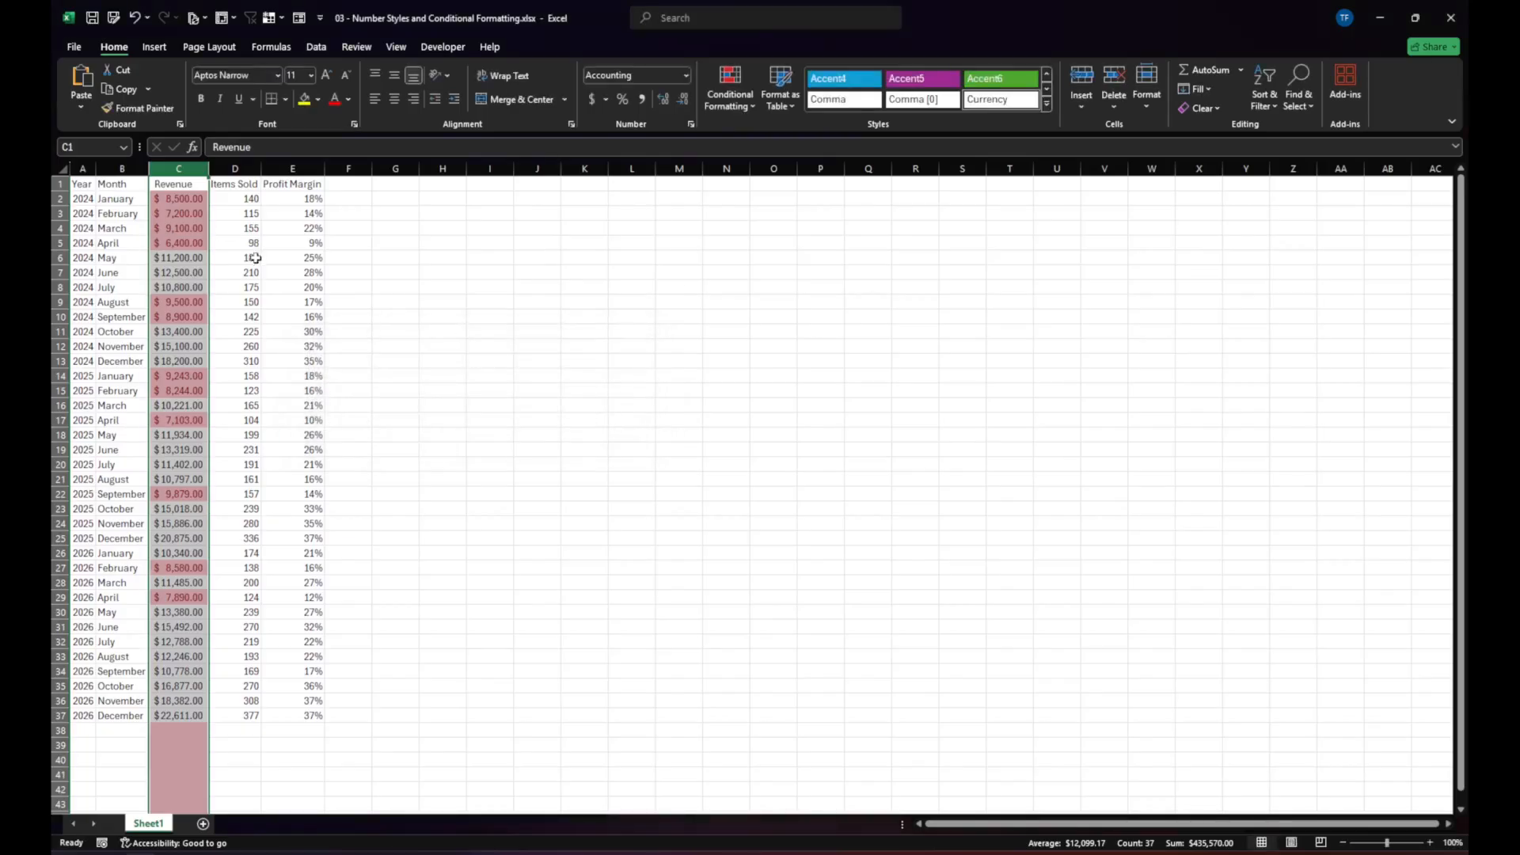
{"action": "left_click", "coordinate": [194, 199]}
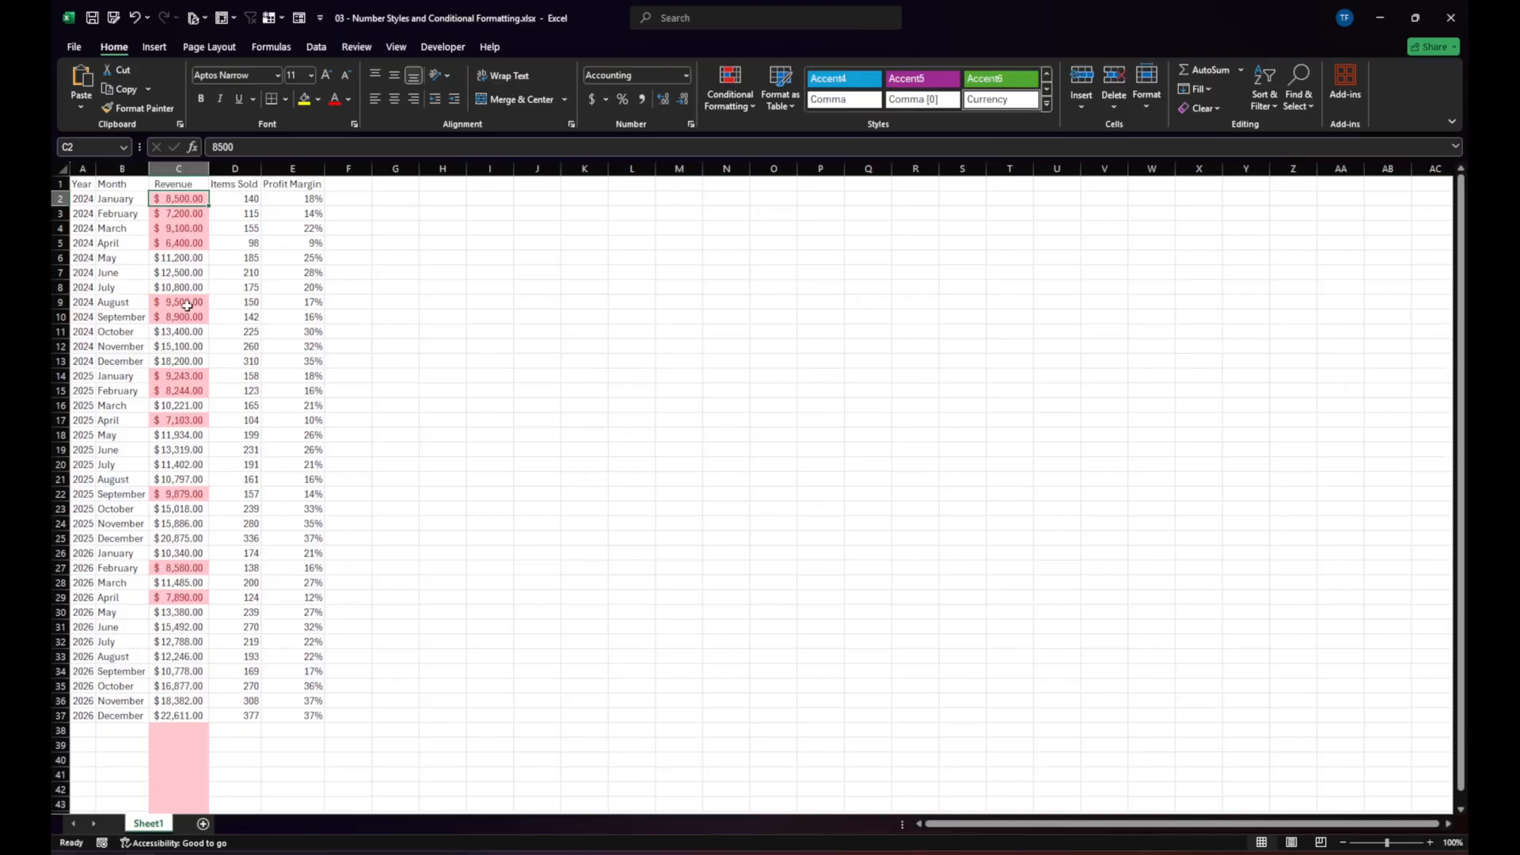
Test the highlight rule by changing the April 2024 revenue in C5 to 10400, and undo that edit.
{"action": "left_click", "coordinate": [176, 242]}
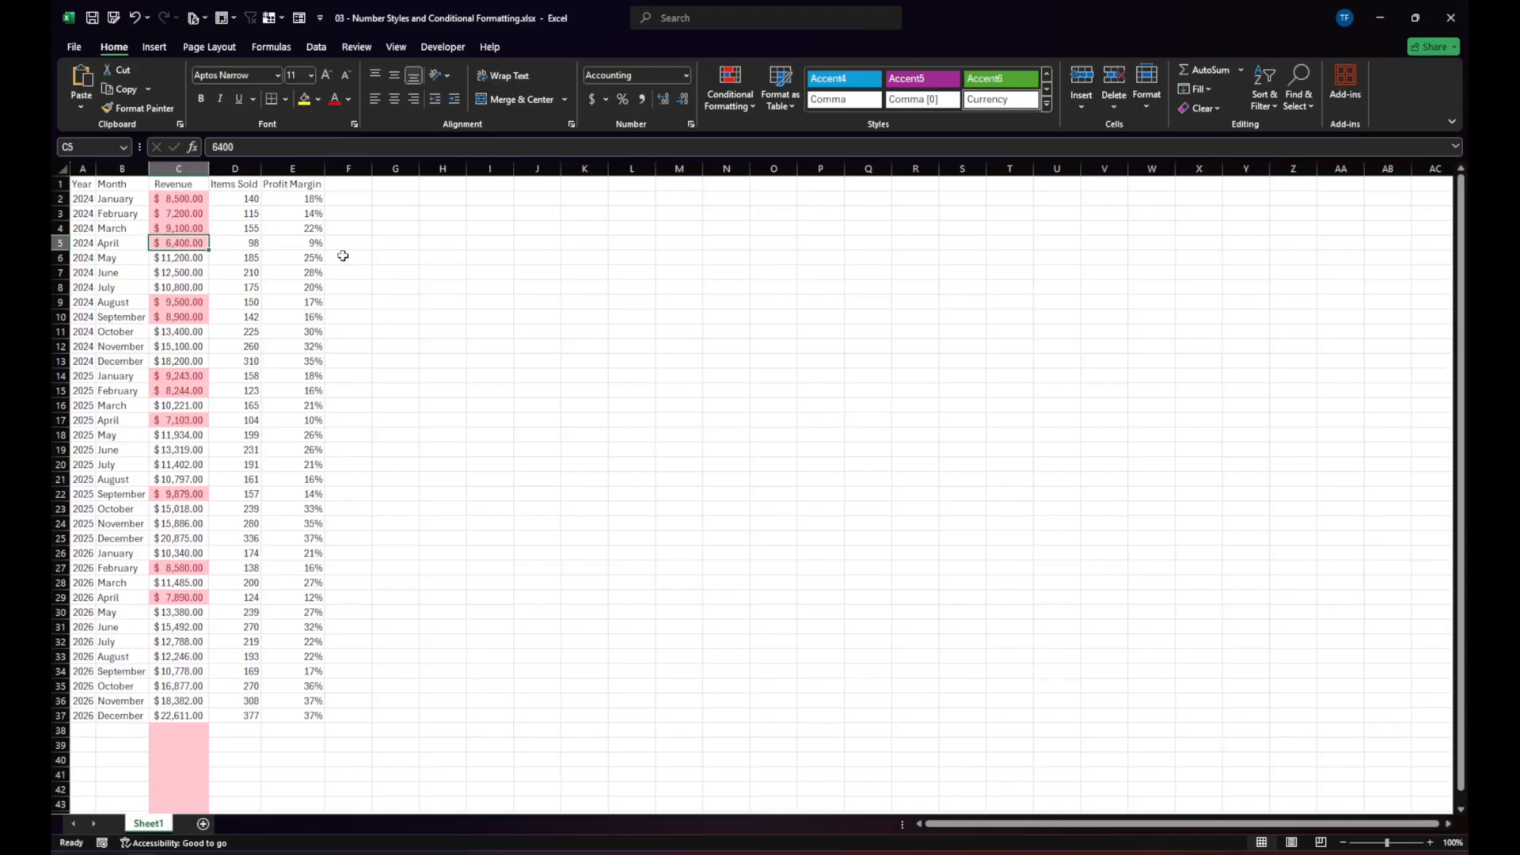
{"action": "type", "text": "10400"}
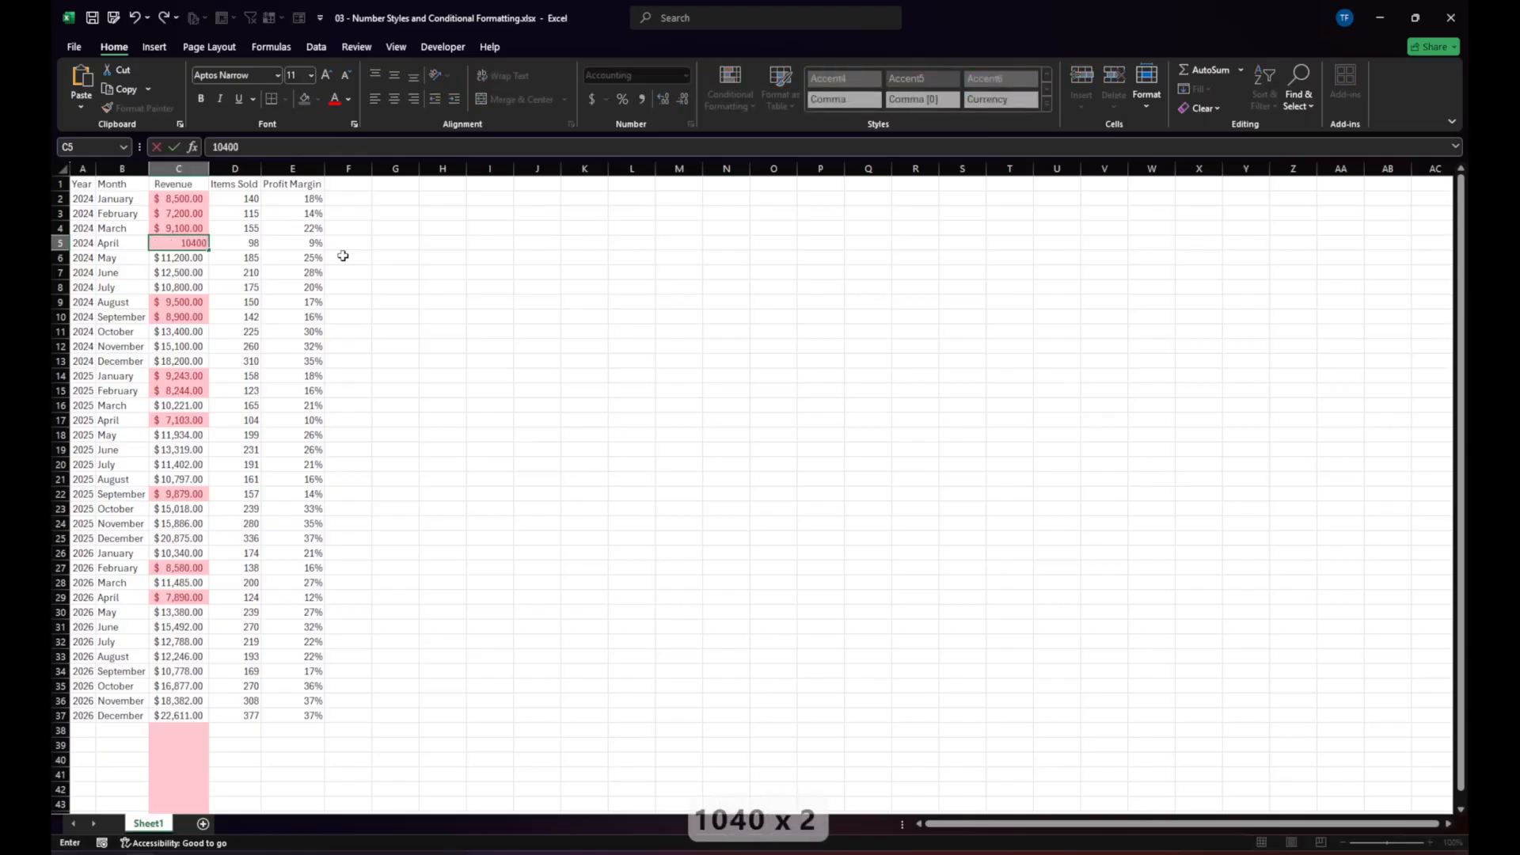
{"action": "key", "text": "Return"}
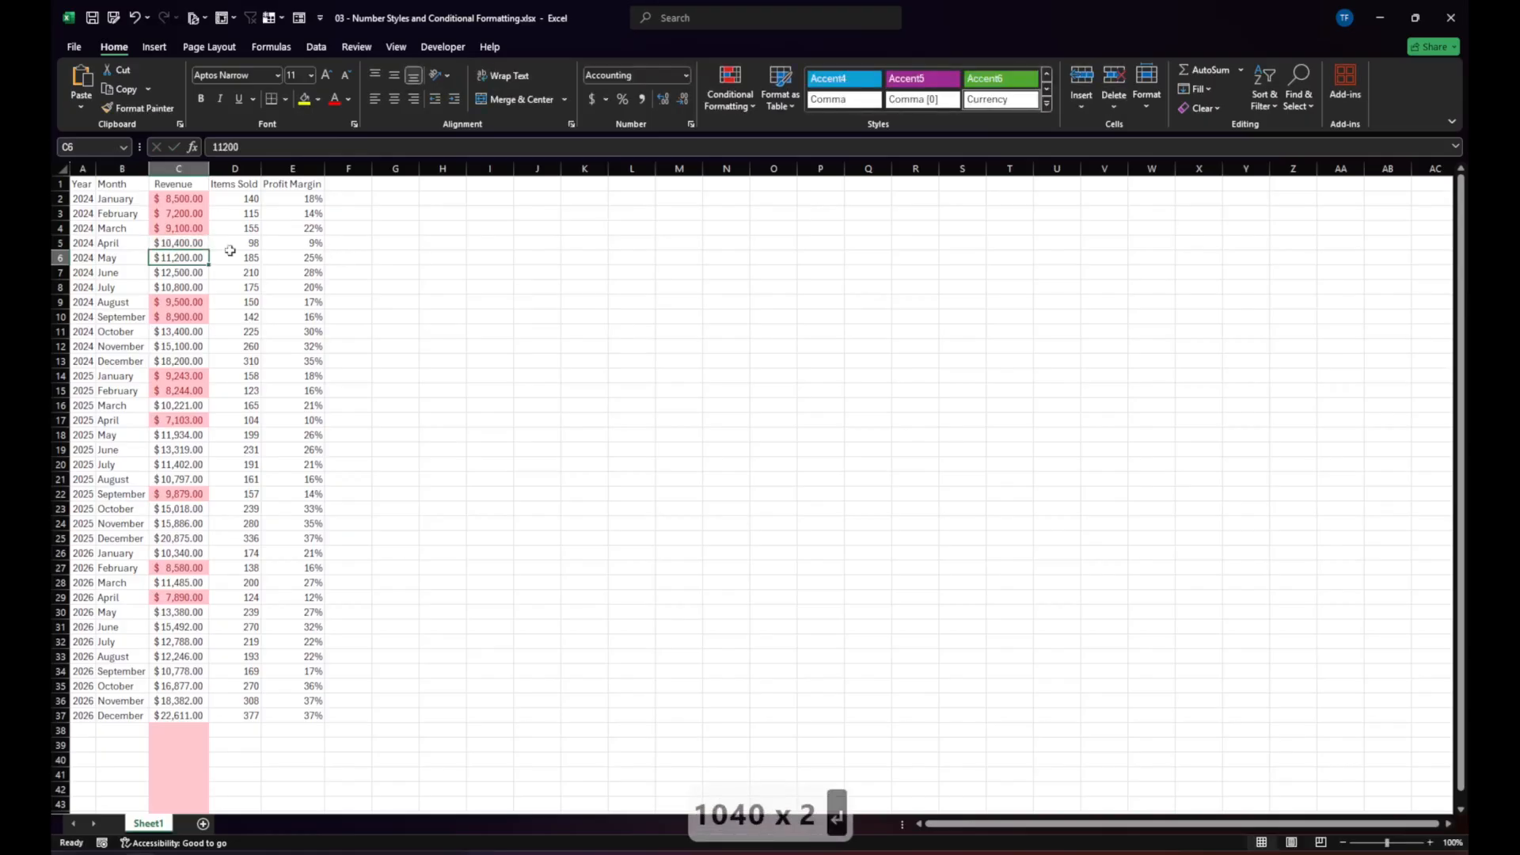
{"action": "left_click", "coordinate": [190, 245]}
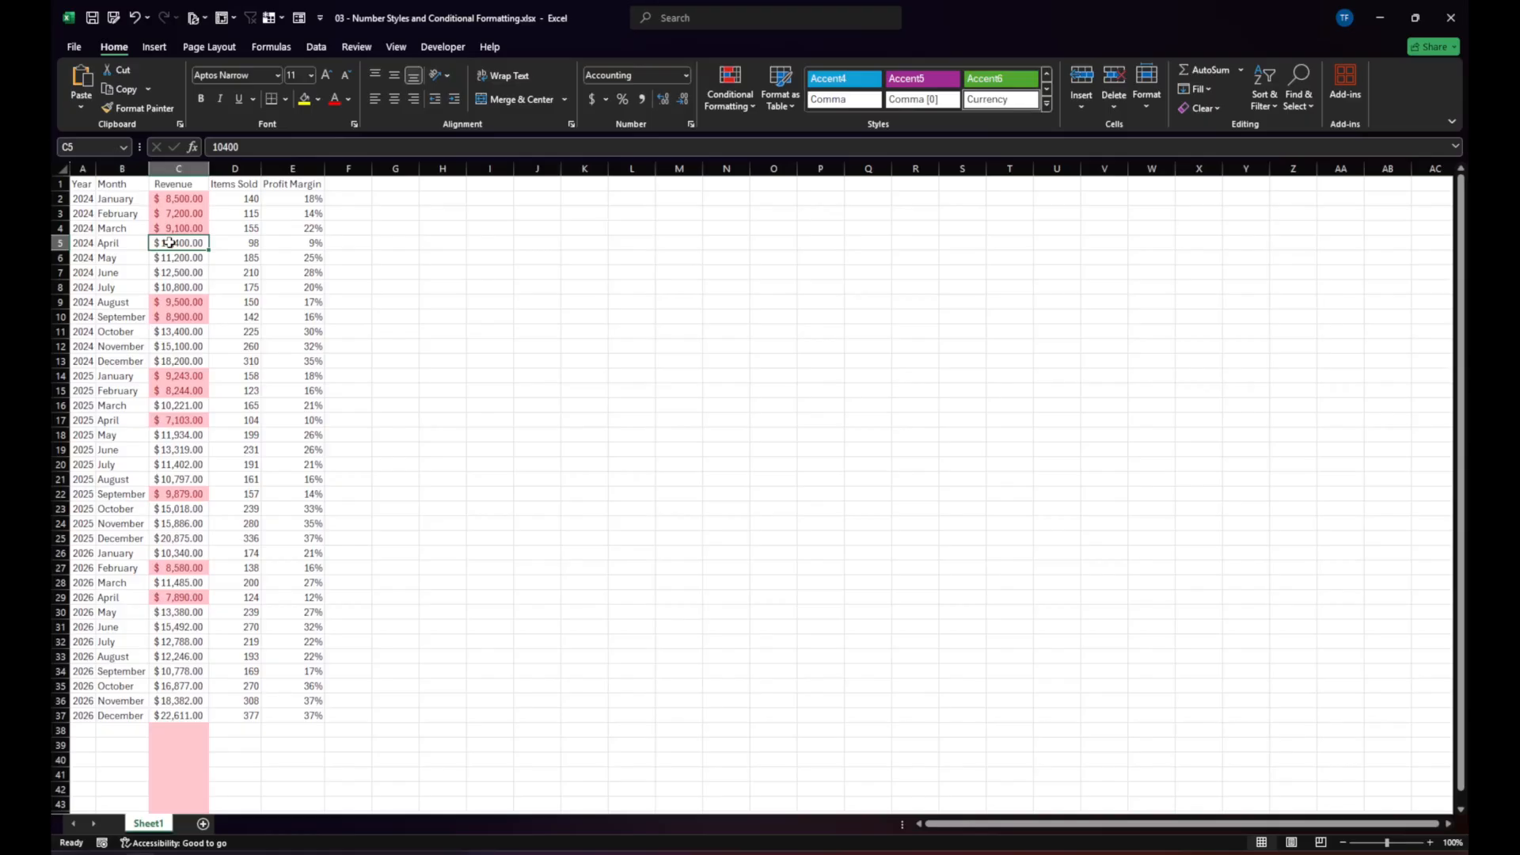
{"action": "key", "text": "ctrl+z"}
{"action": "left_click", "coordinate": [395, 288]}
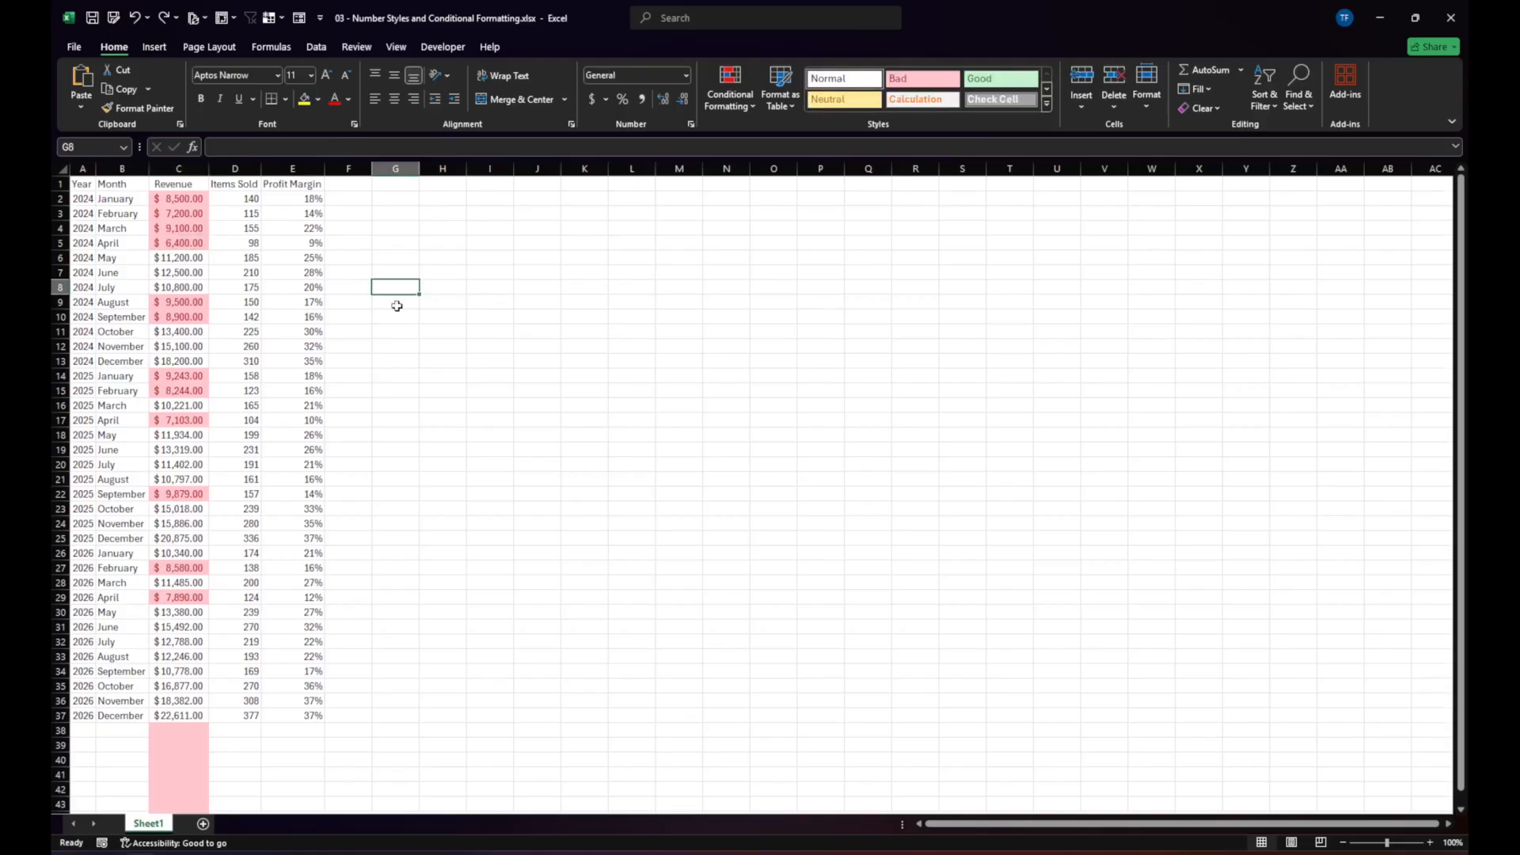
Add filter buttons to the table's header row and widen the columns to fit the headings.
{"action": "key", "text": "ctrl+y"}
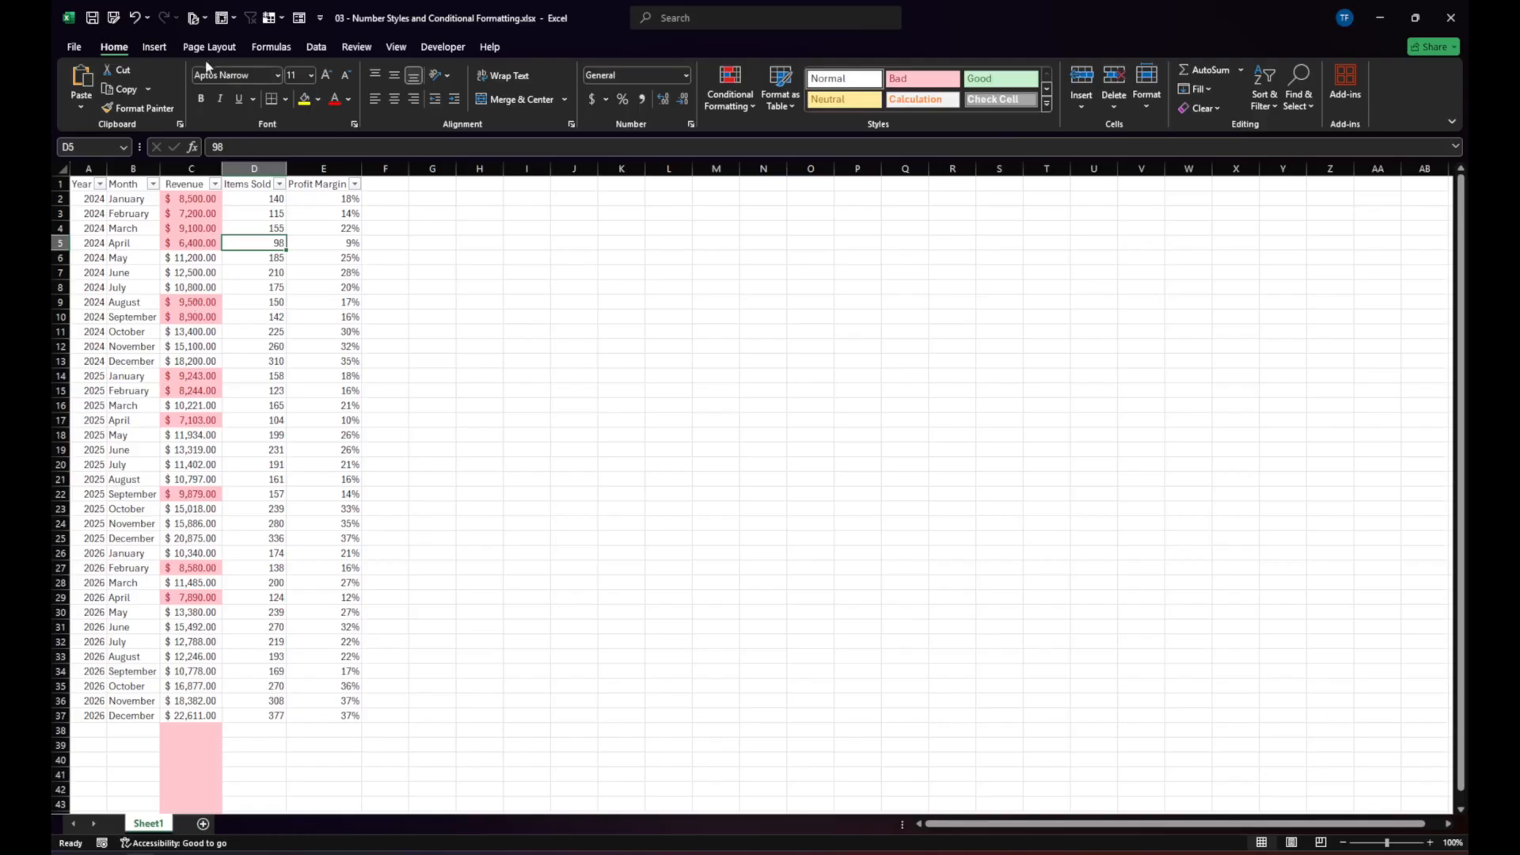
Add blue gradient-fill data bars to the entire Items Sold column with conditional formatting.
{"action": "left_click", "coordinate": [270, 160]}
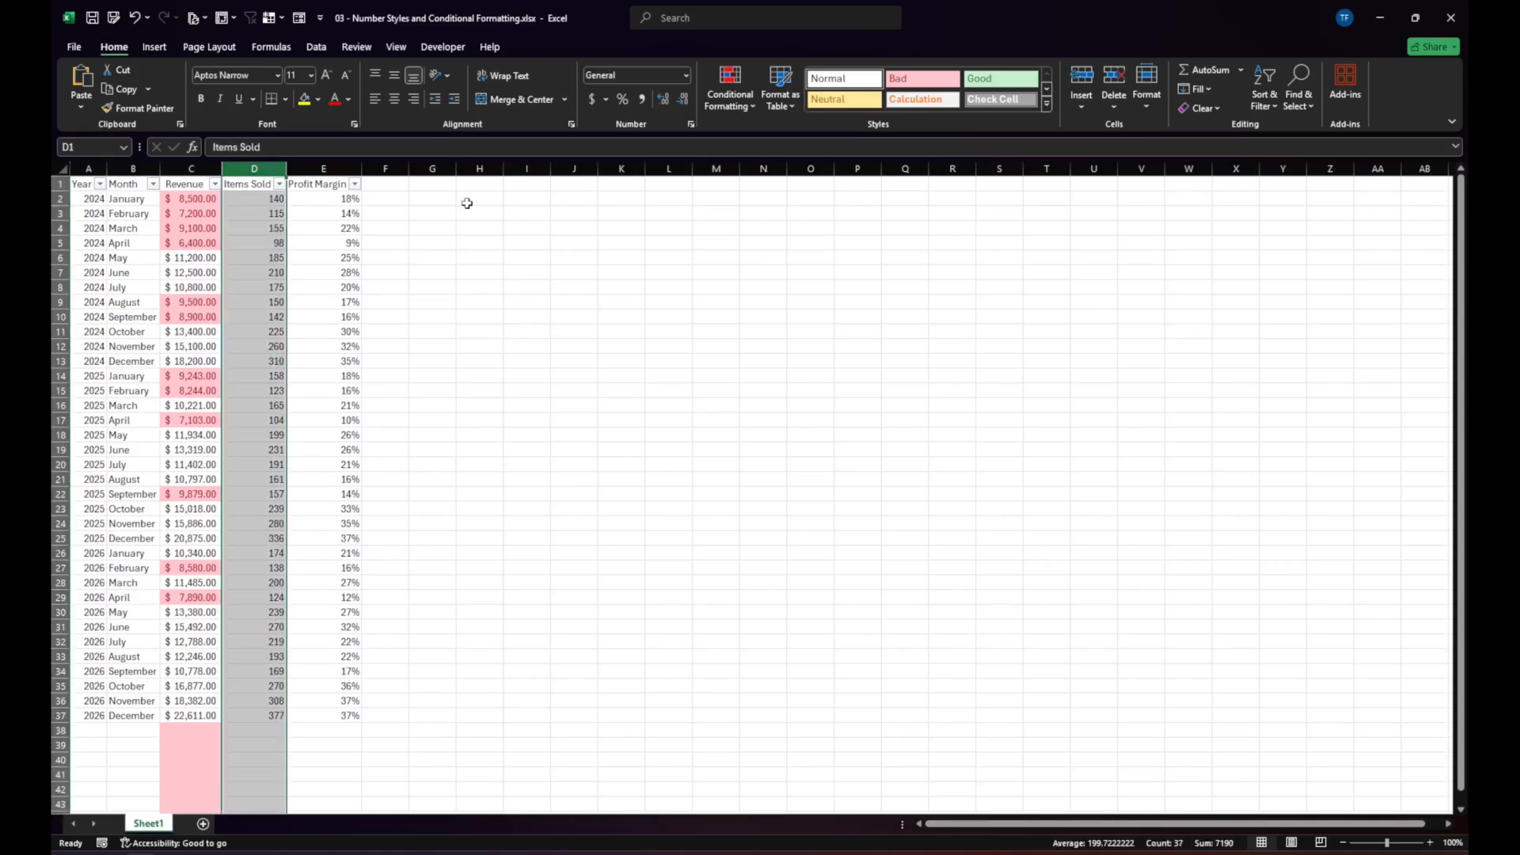
{"action": "left_click", "coordinate": [730, 93]}
{"action": "mouse_move", "coordinate": [763, 142]}
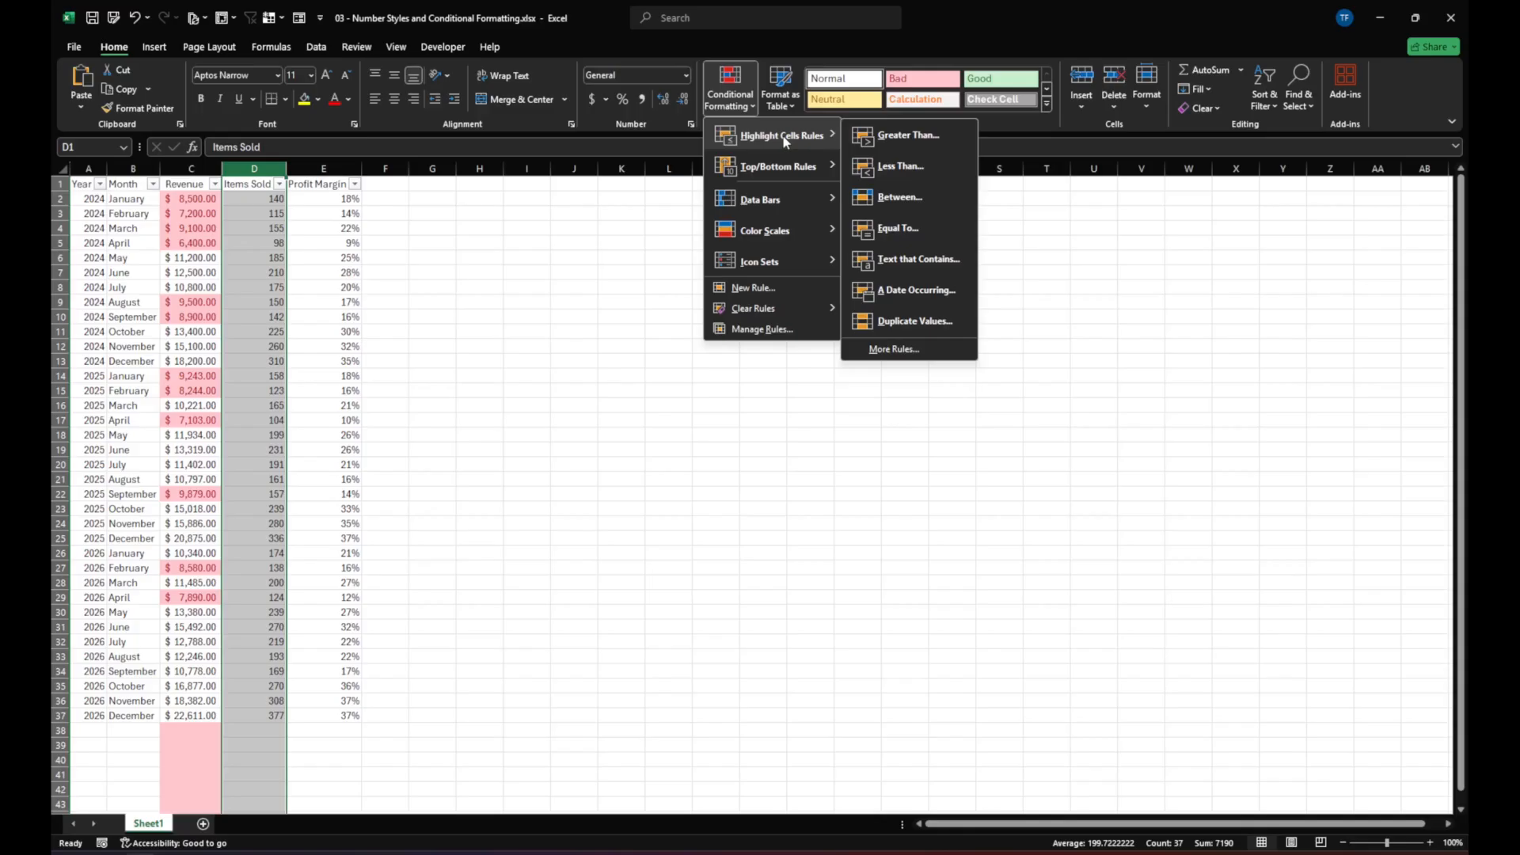
{"action": "mouse_move", "coordinate": [774, 202]}
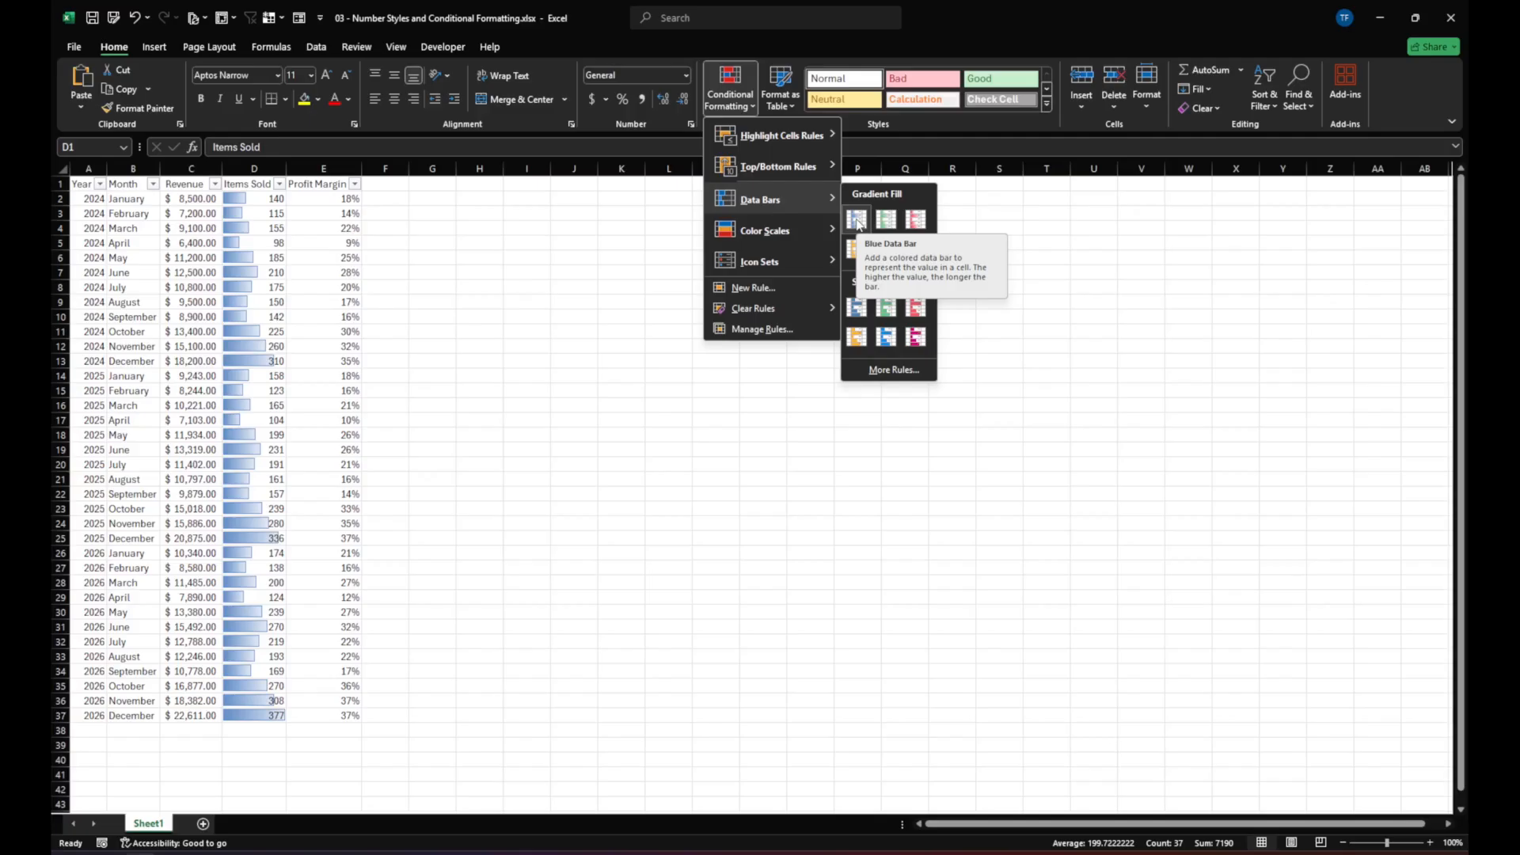
{"action": "left_click", "coordinate": [859, 224]}
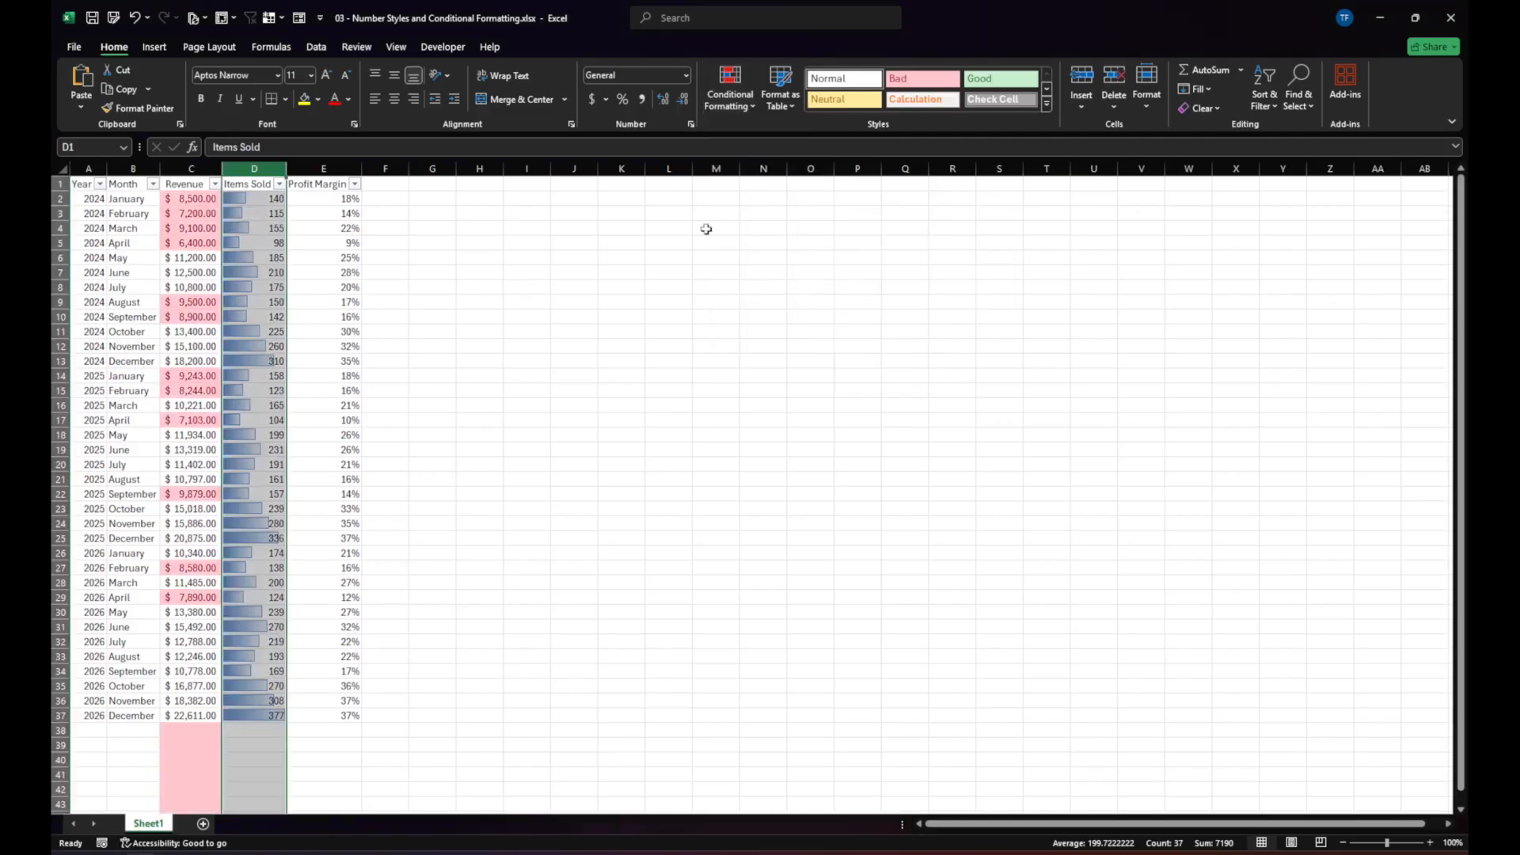
Examine the data bars of several high and low months in the Items Sold column.
{"action": "left_click", "coordinate": [251, 715]}
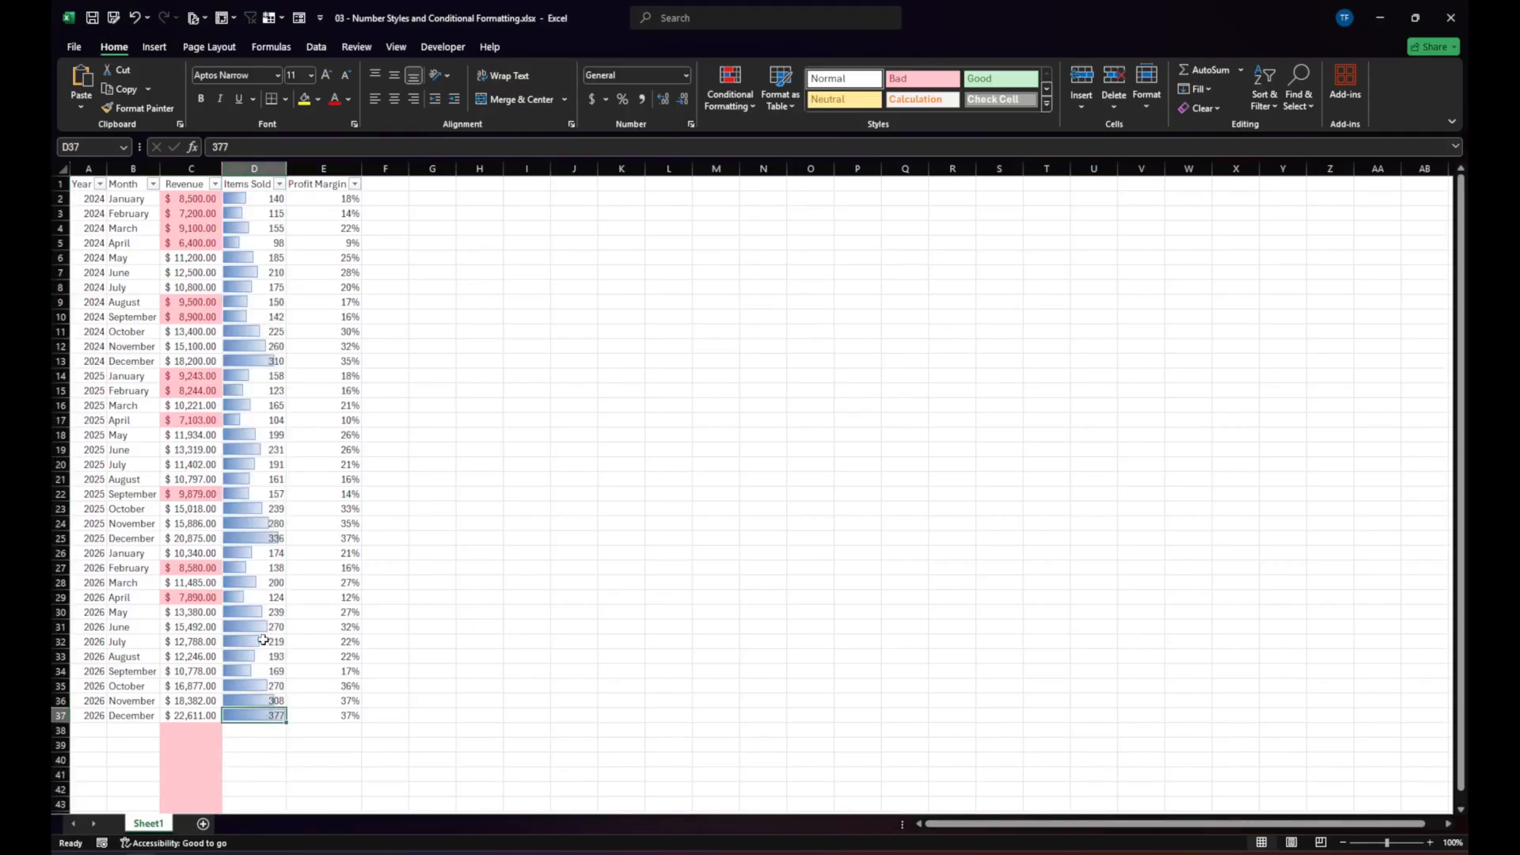
{"action": "left_click", "coordinate": [256, 418]}
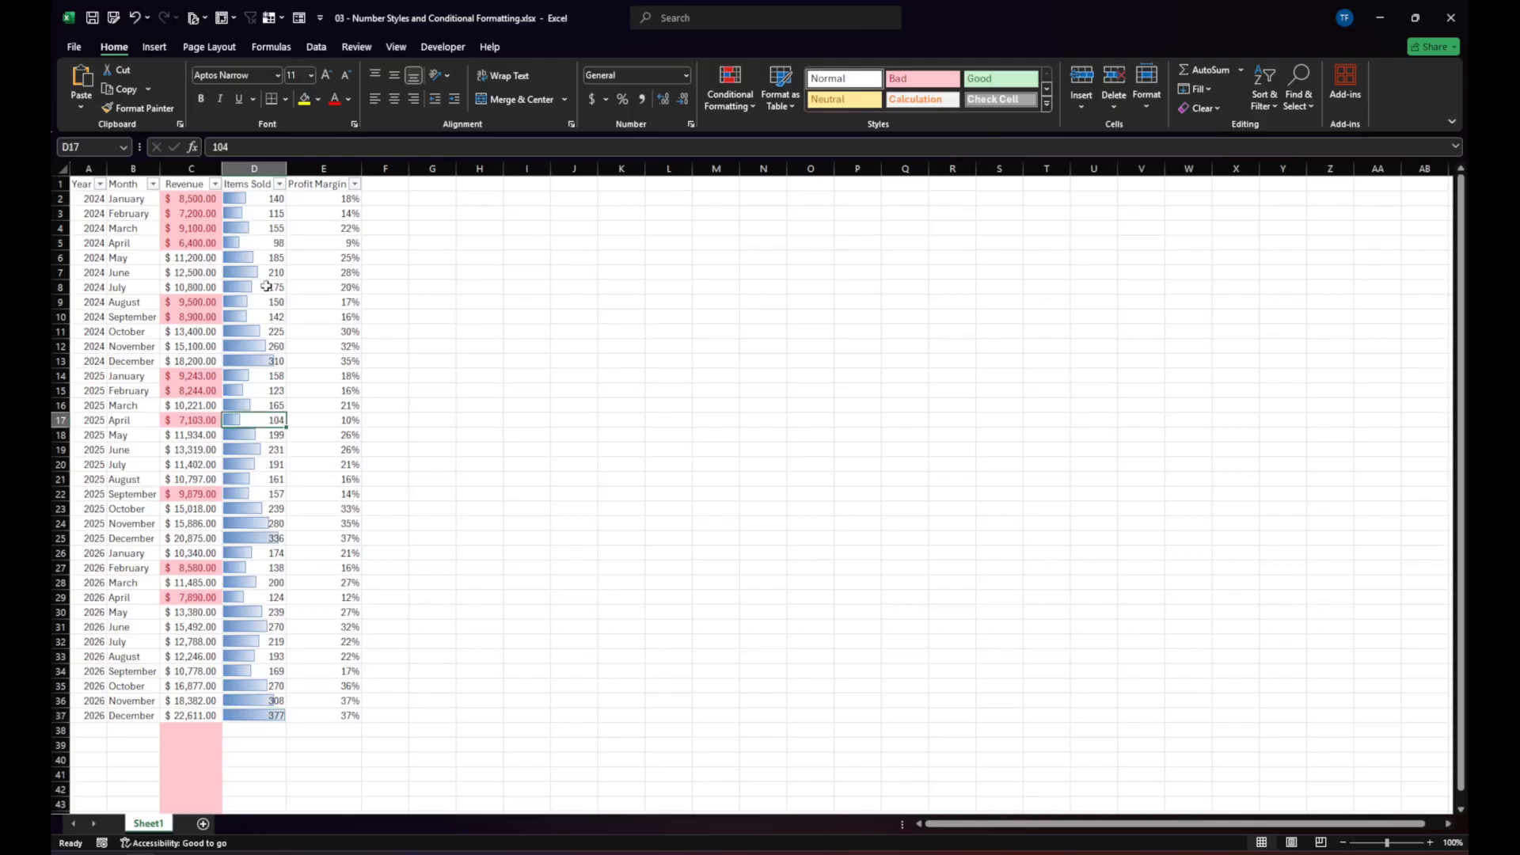
{"action": "left_click", "coordinate": [262, 245]}
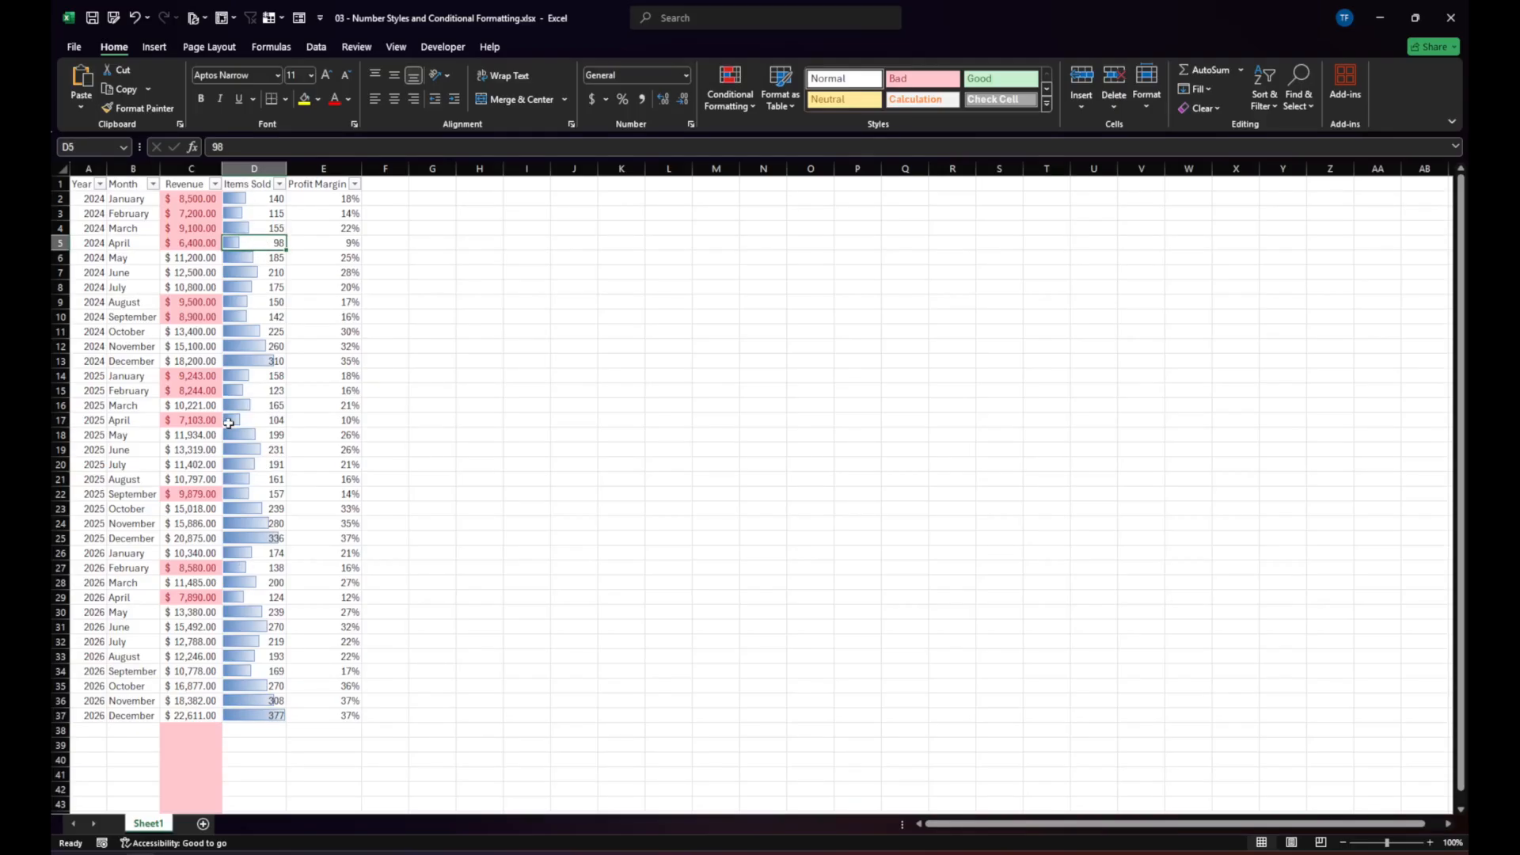
{"action": "left_click", "coordinate": [739, 97]}
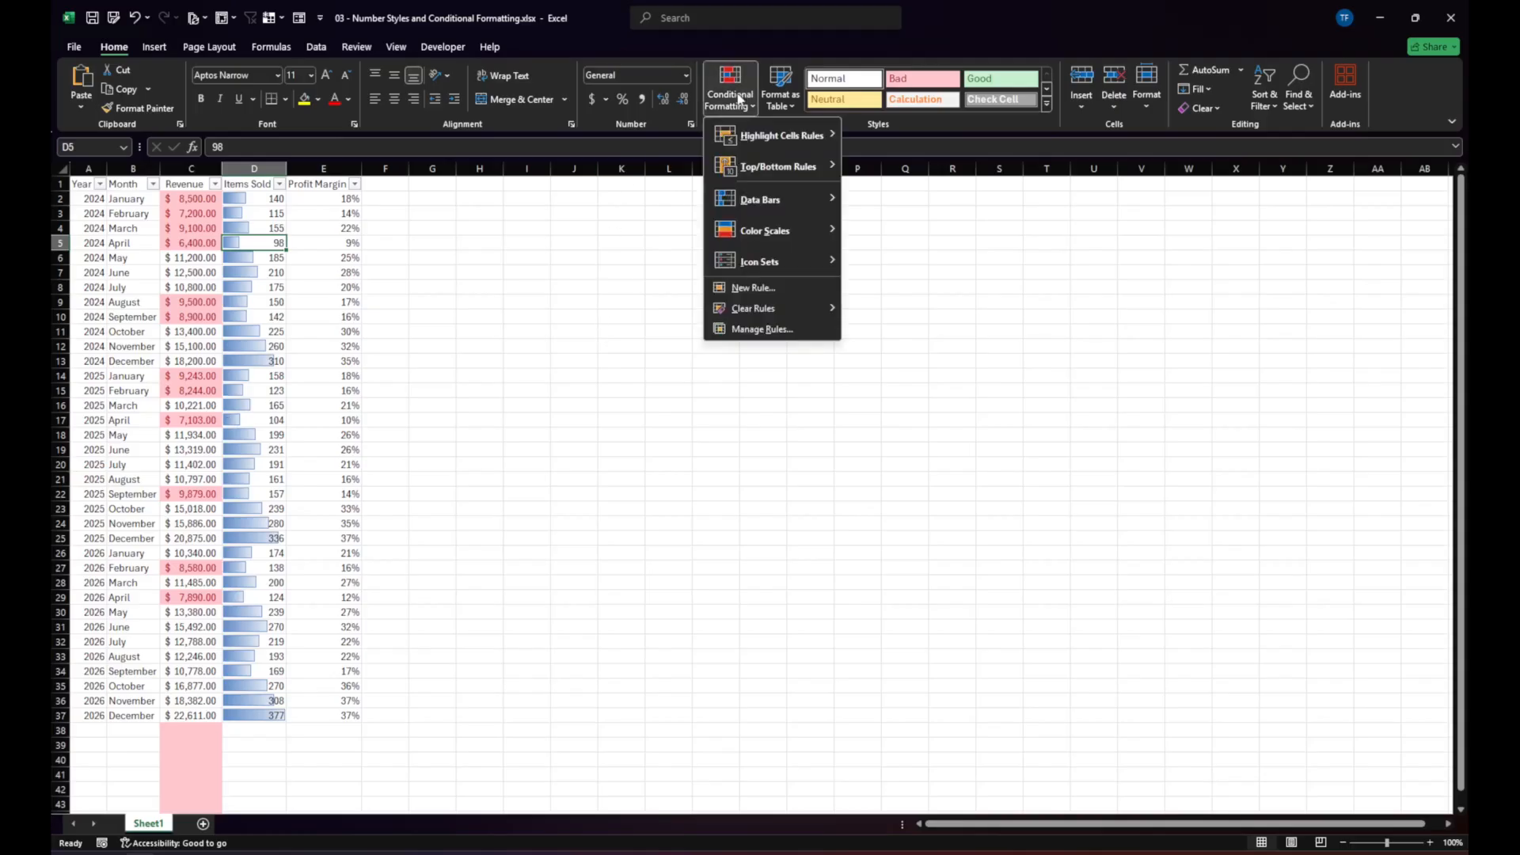
{"action": "left_click", "coordinate": [197, 252]}
{"action": "left_click", "coordinate": [271, 287]}
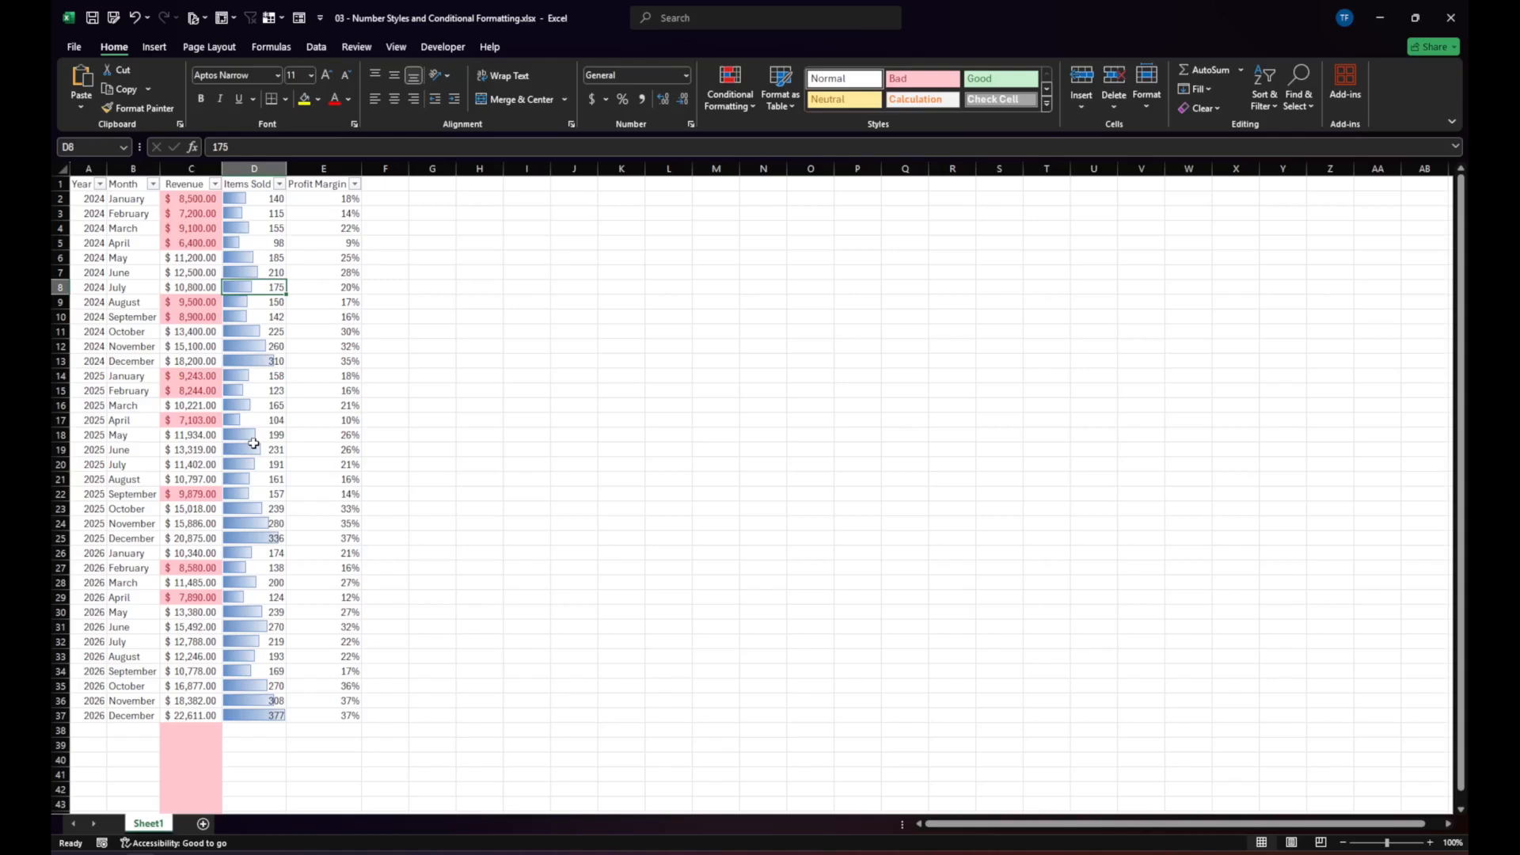
{"action": "left_click", "coordinate": [248, 318]}
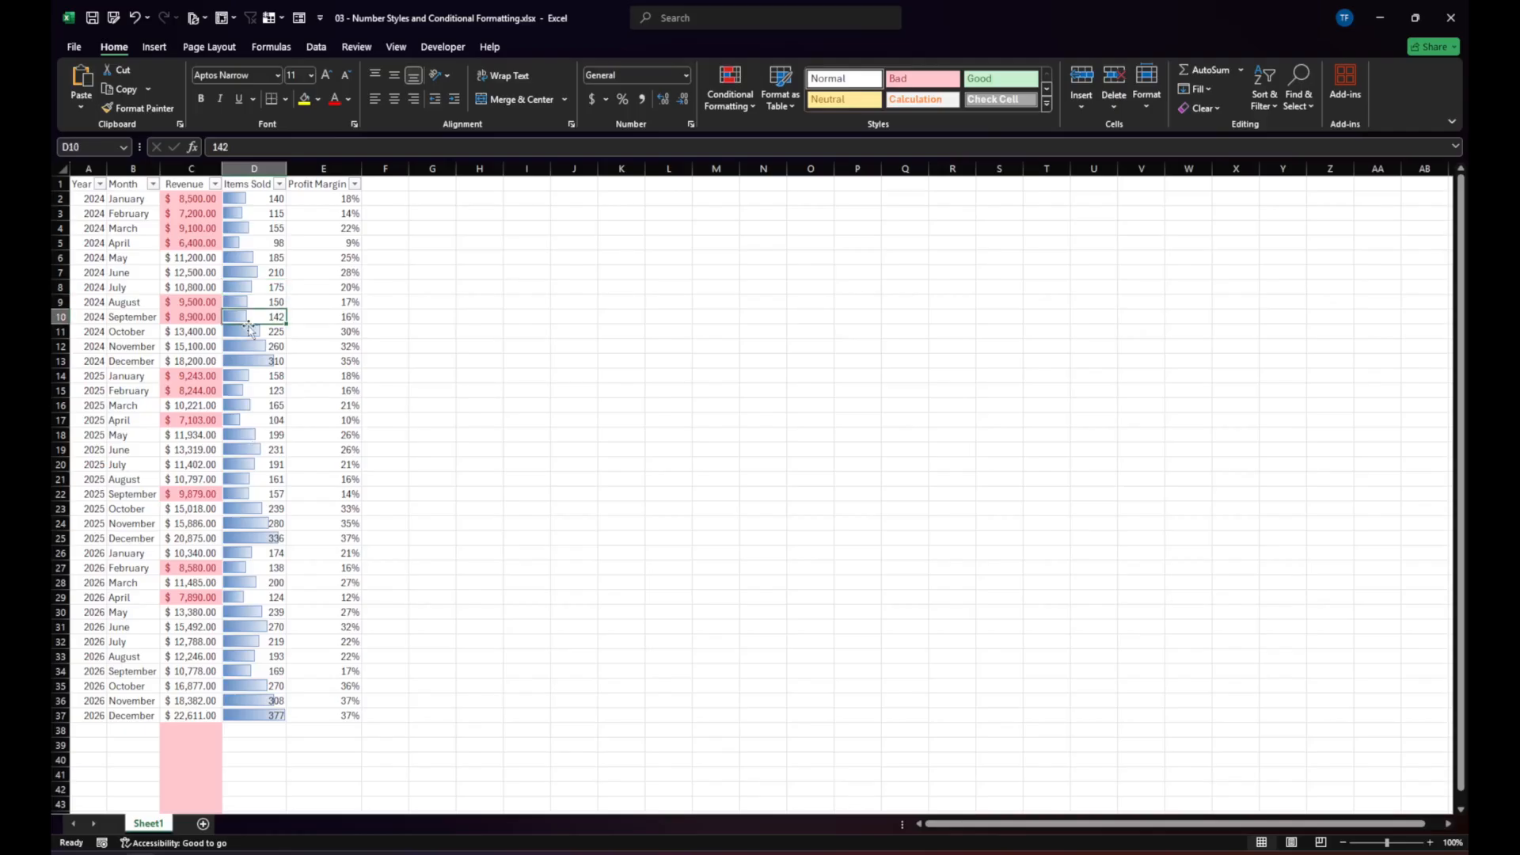
{"action": "left_click", "coordinate": [249, 214]}
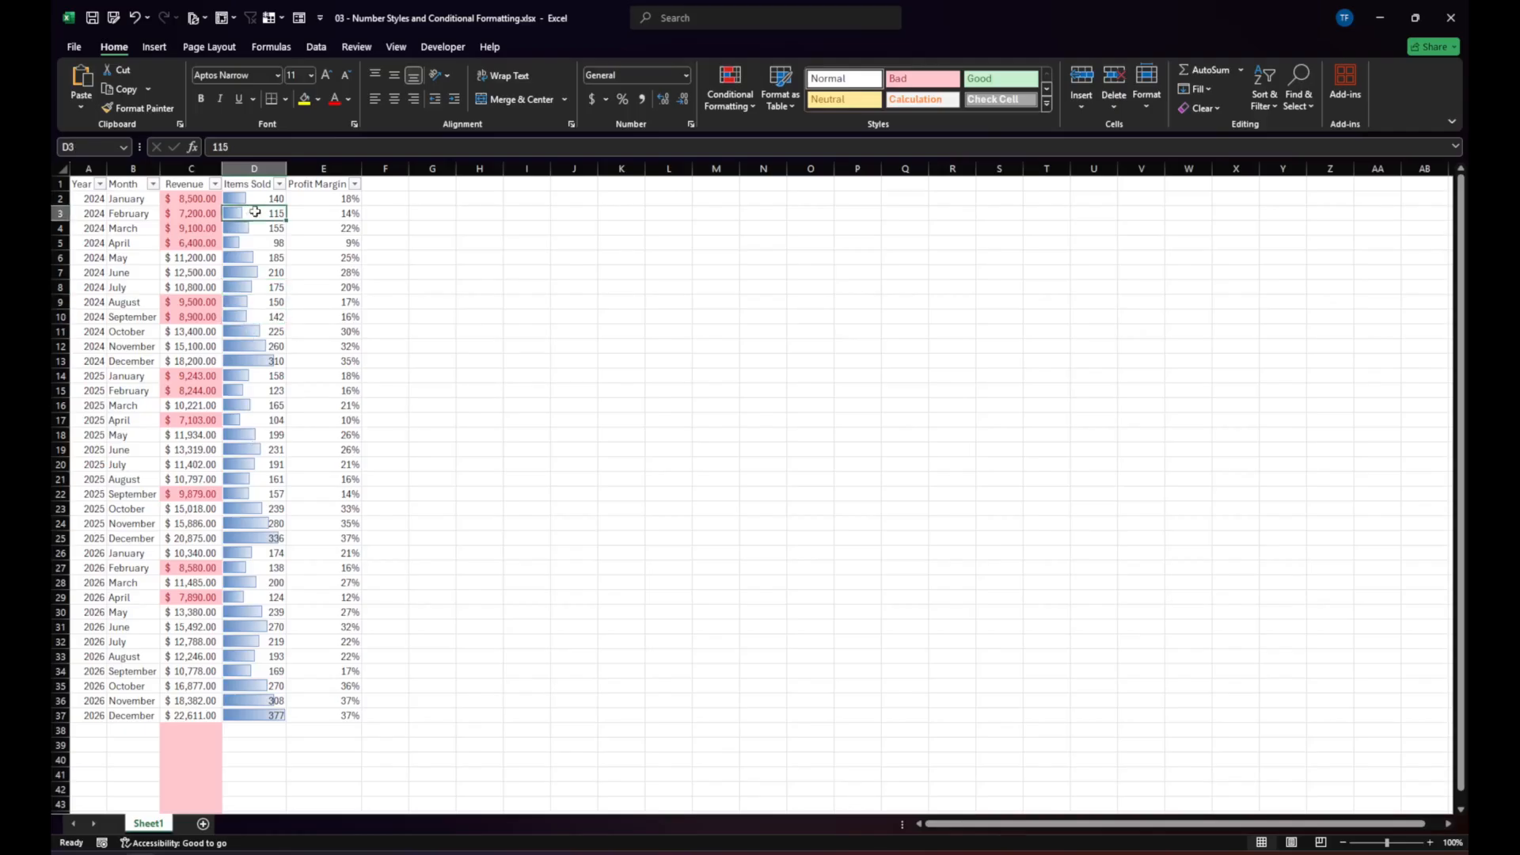
Turn the filter buttons in the table's header row off and back on.
{"action": "left_click", "coordinate": [269, 201]}
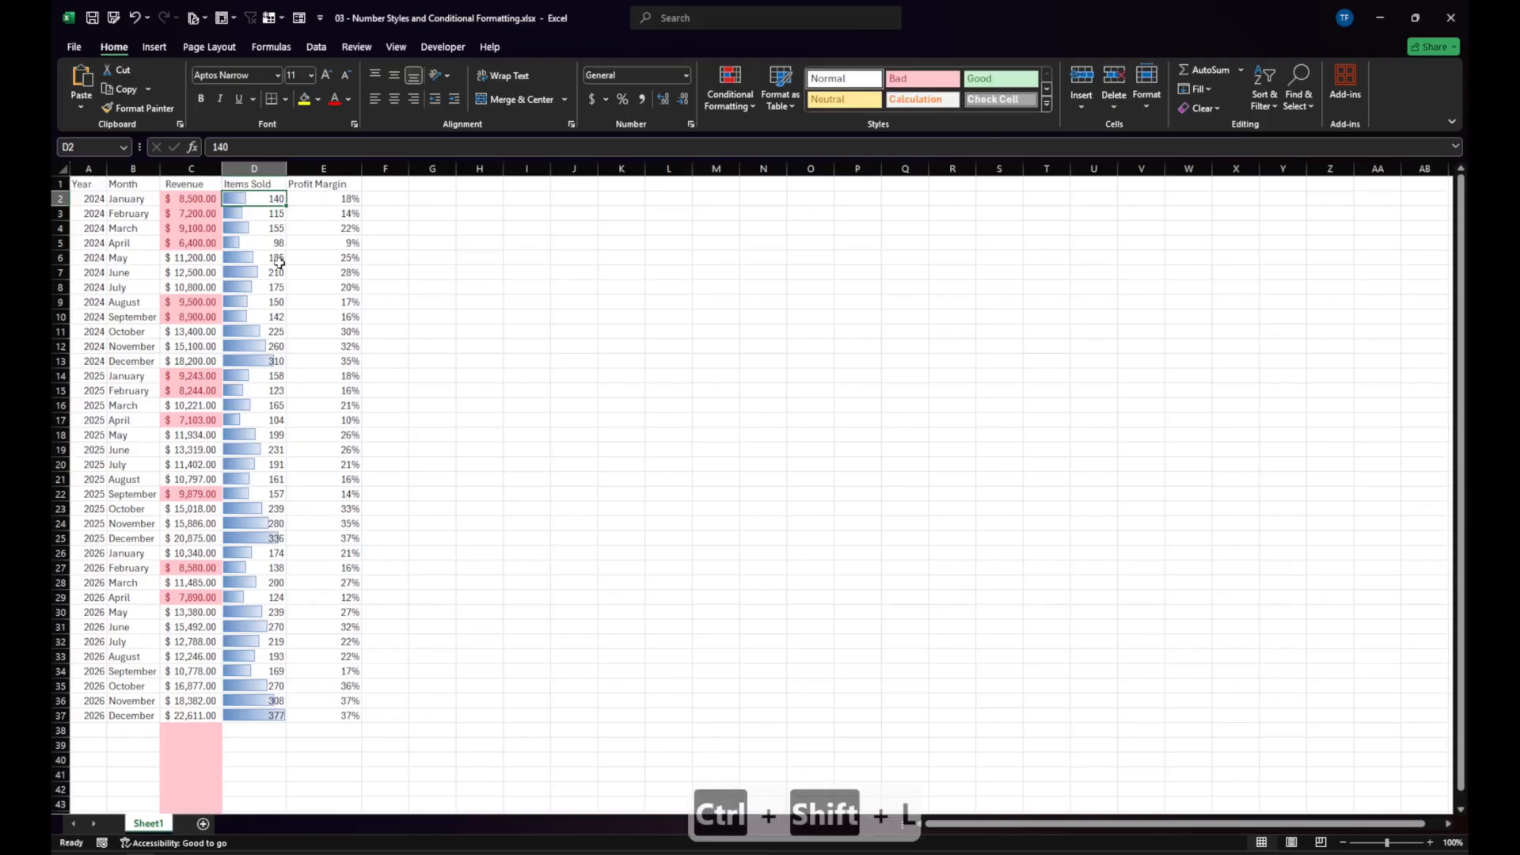
{"action": "left_click", "coordinate": [335, 271]}
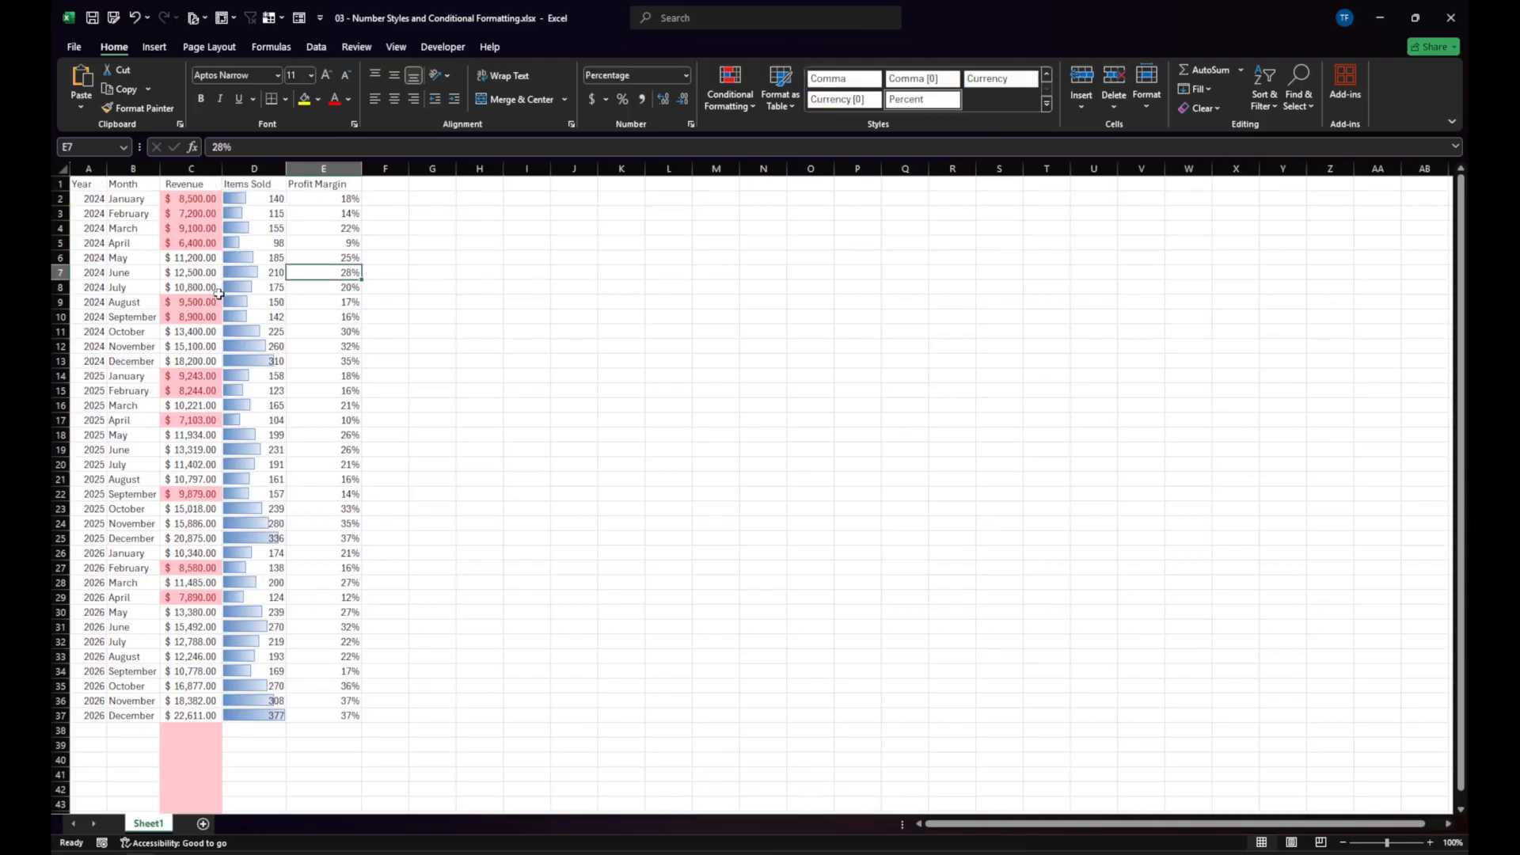
{"action": "key", "text": "ctrl+shift+l"}
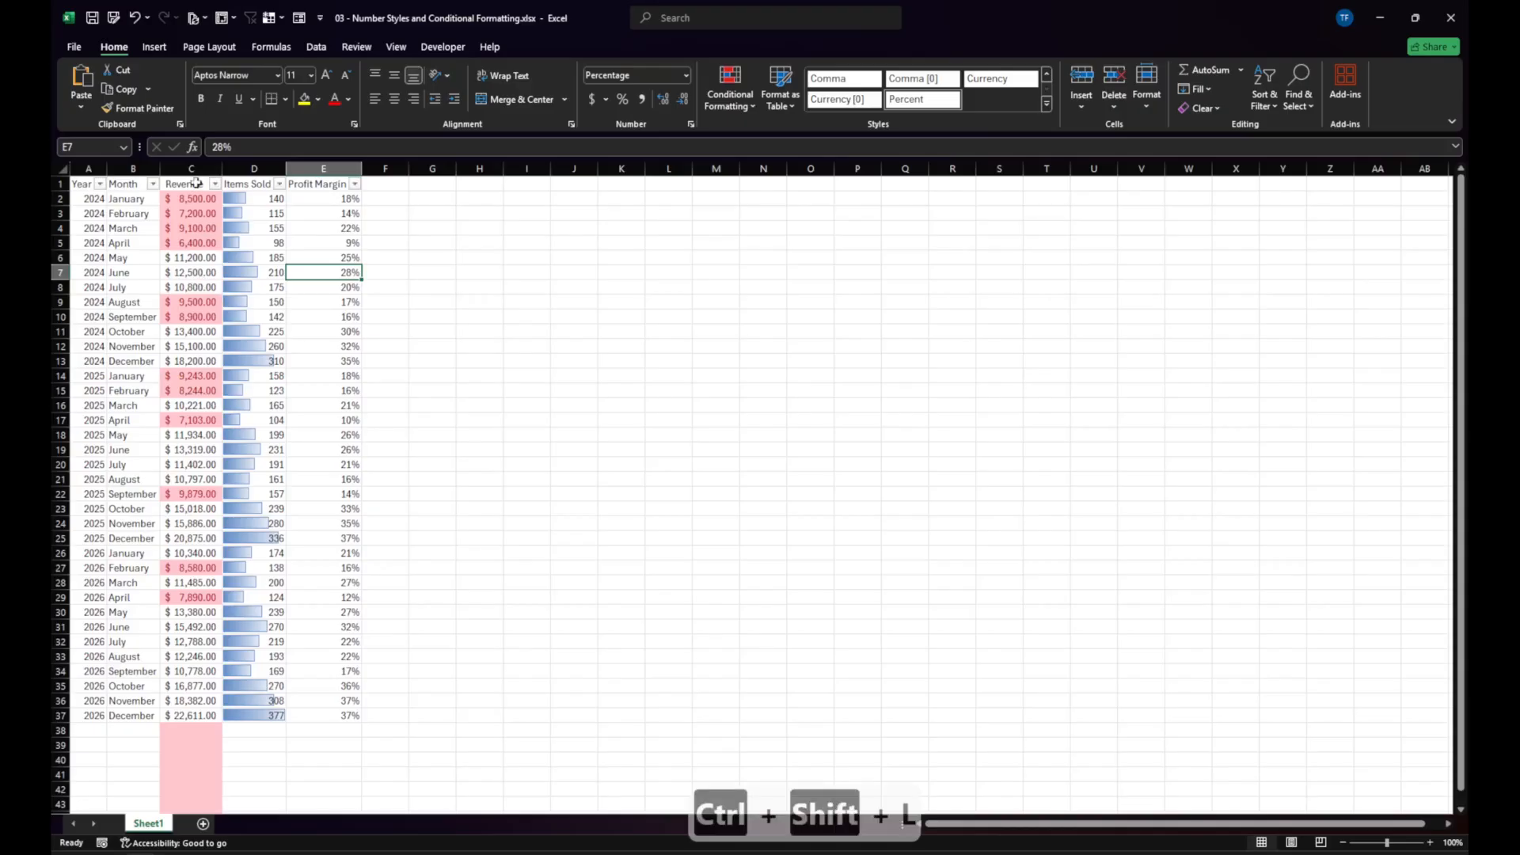
Sort the table by Items Sold from smallest to largest, check the data bars, and undo the sort.
{"action": "left_click", "coordinate": [279, 184]}
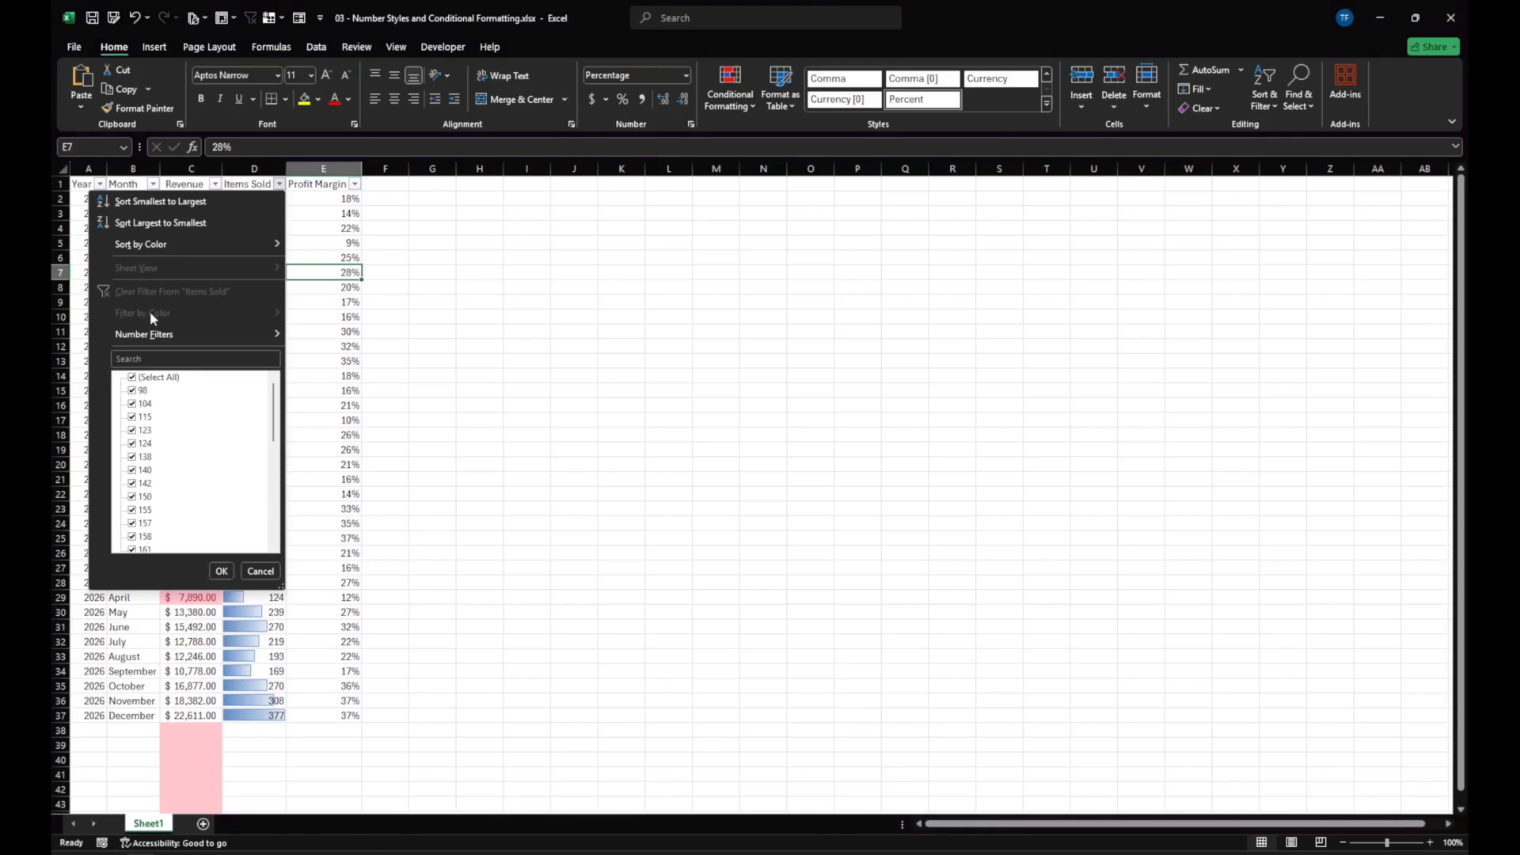
{"action": "left_click", "coordinate": [195, 202]}
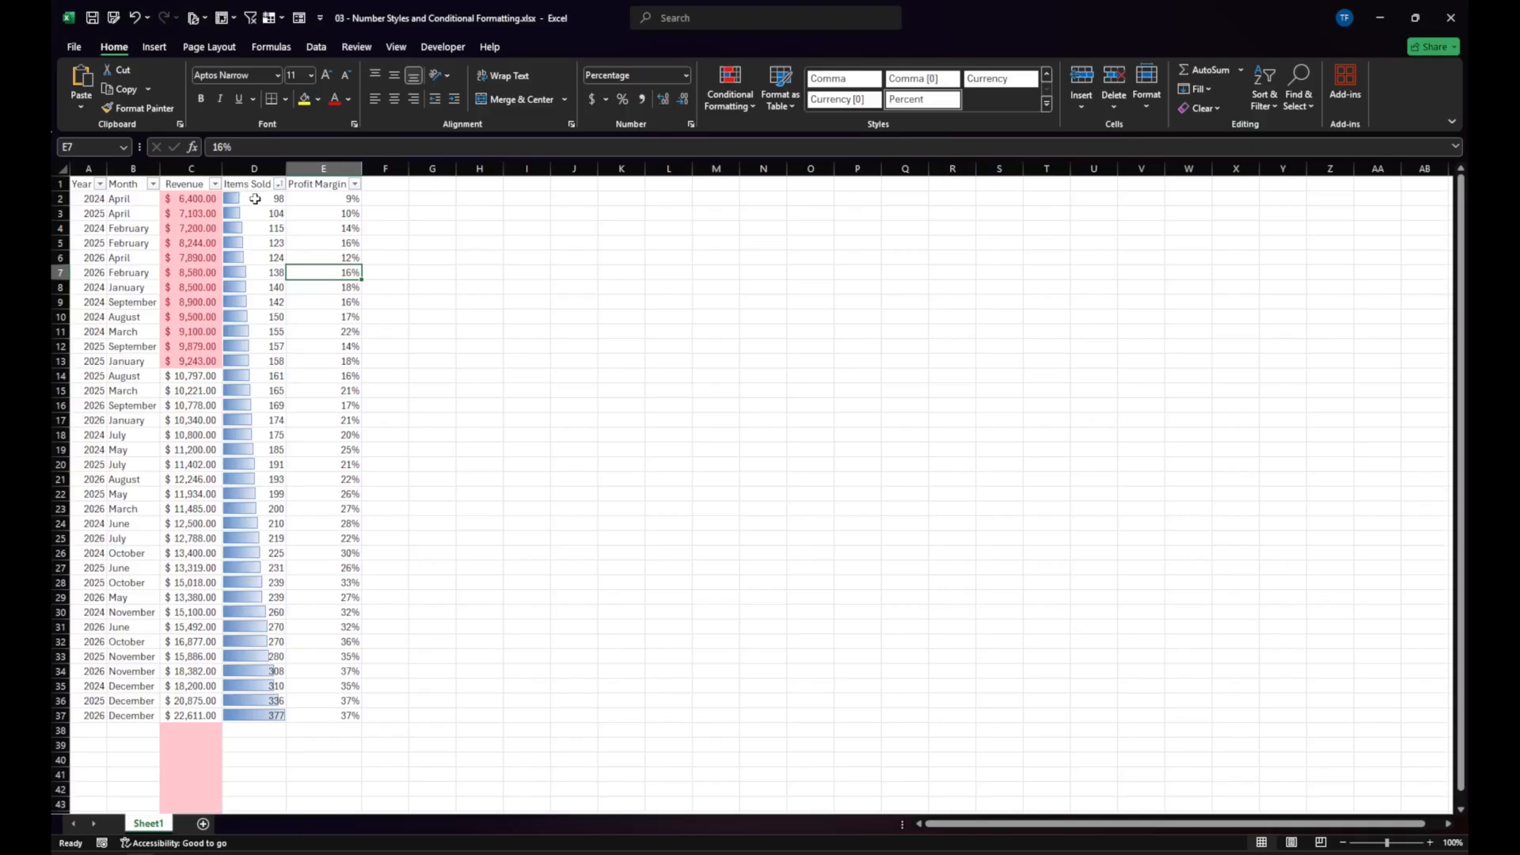
{"action": "left_click_drag", "start_coordinate": [237, 196], "coordinate": [266, 714]}
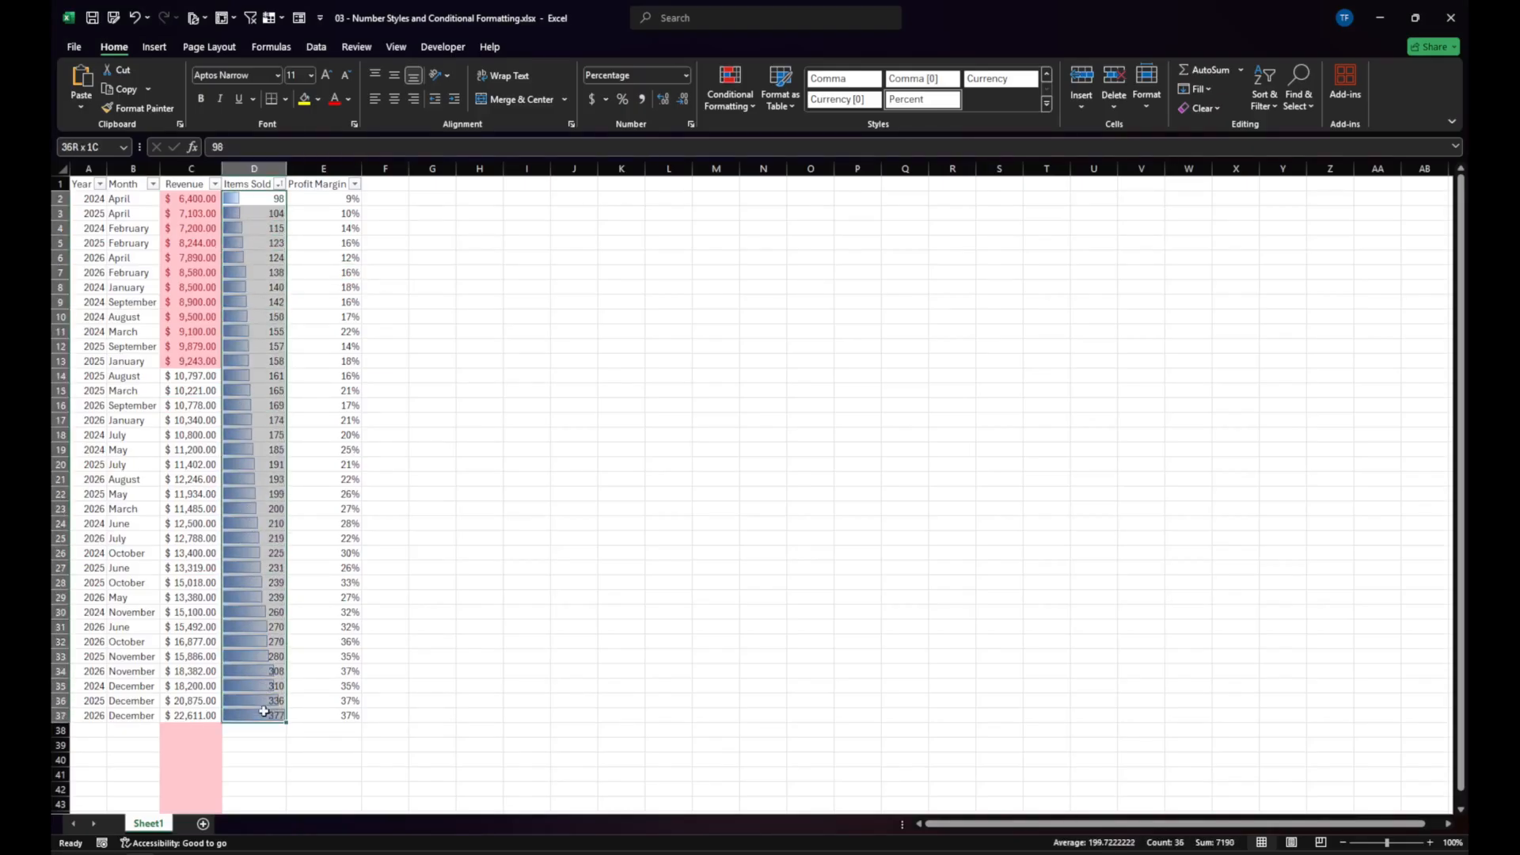
{"action": "left_click", "coordinate": [254, 521]}
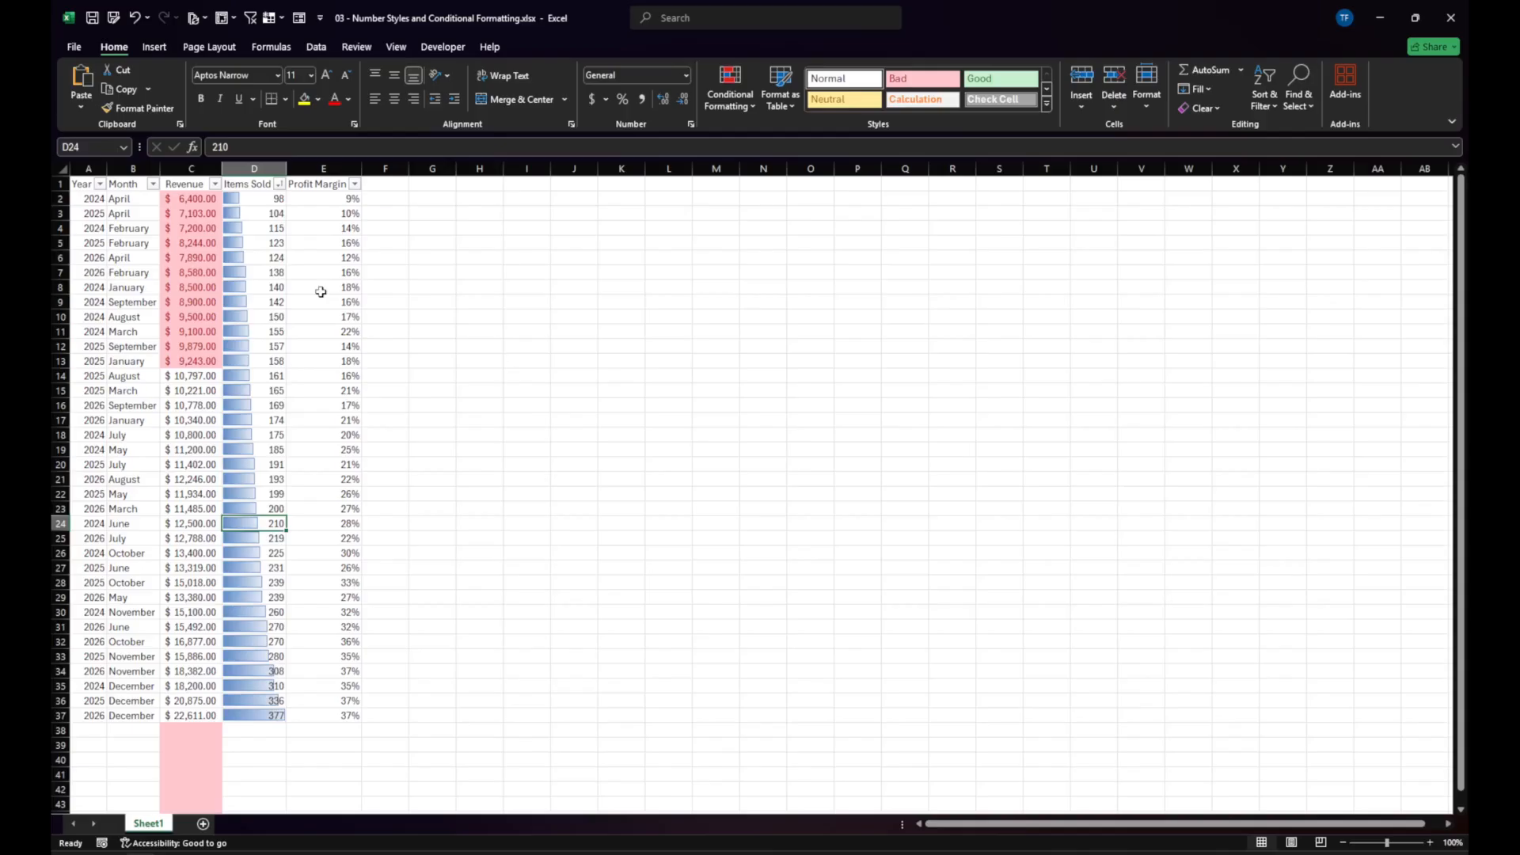
{"action": "key", "text": "ctrl+z"}
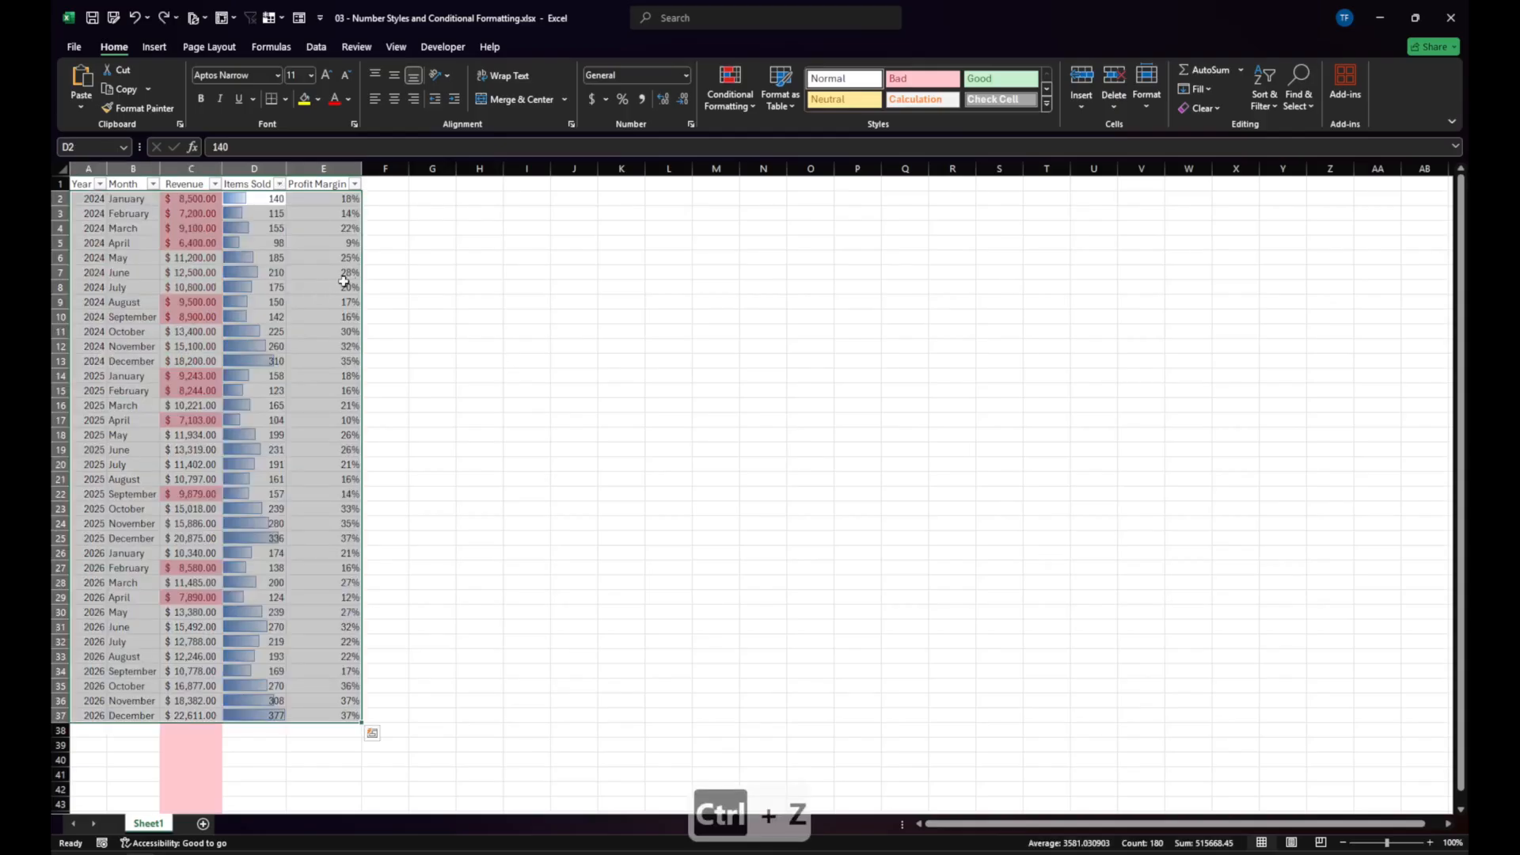
Compare the Items Sold data bars across the first months of 2024.
{"action": "left_click_drag", "start_coordinate": [110, 199], "coordinate": [112, 261]}
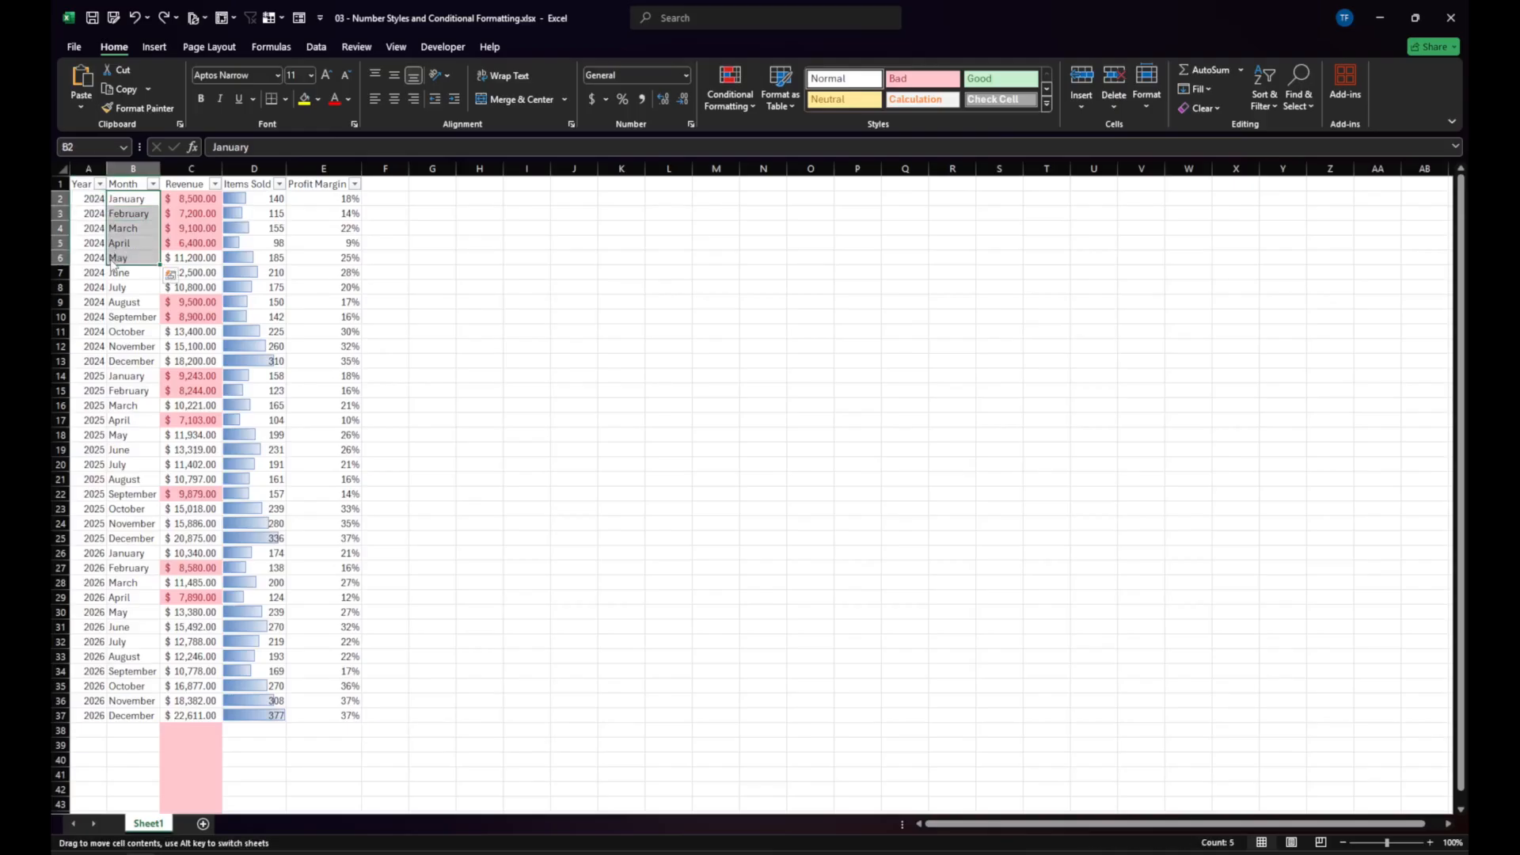
{"action": "left_click", "coordinate": [146, 226]}
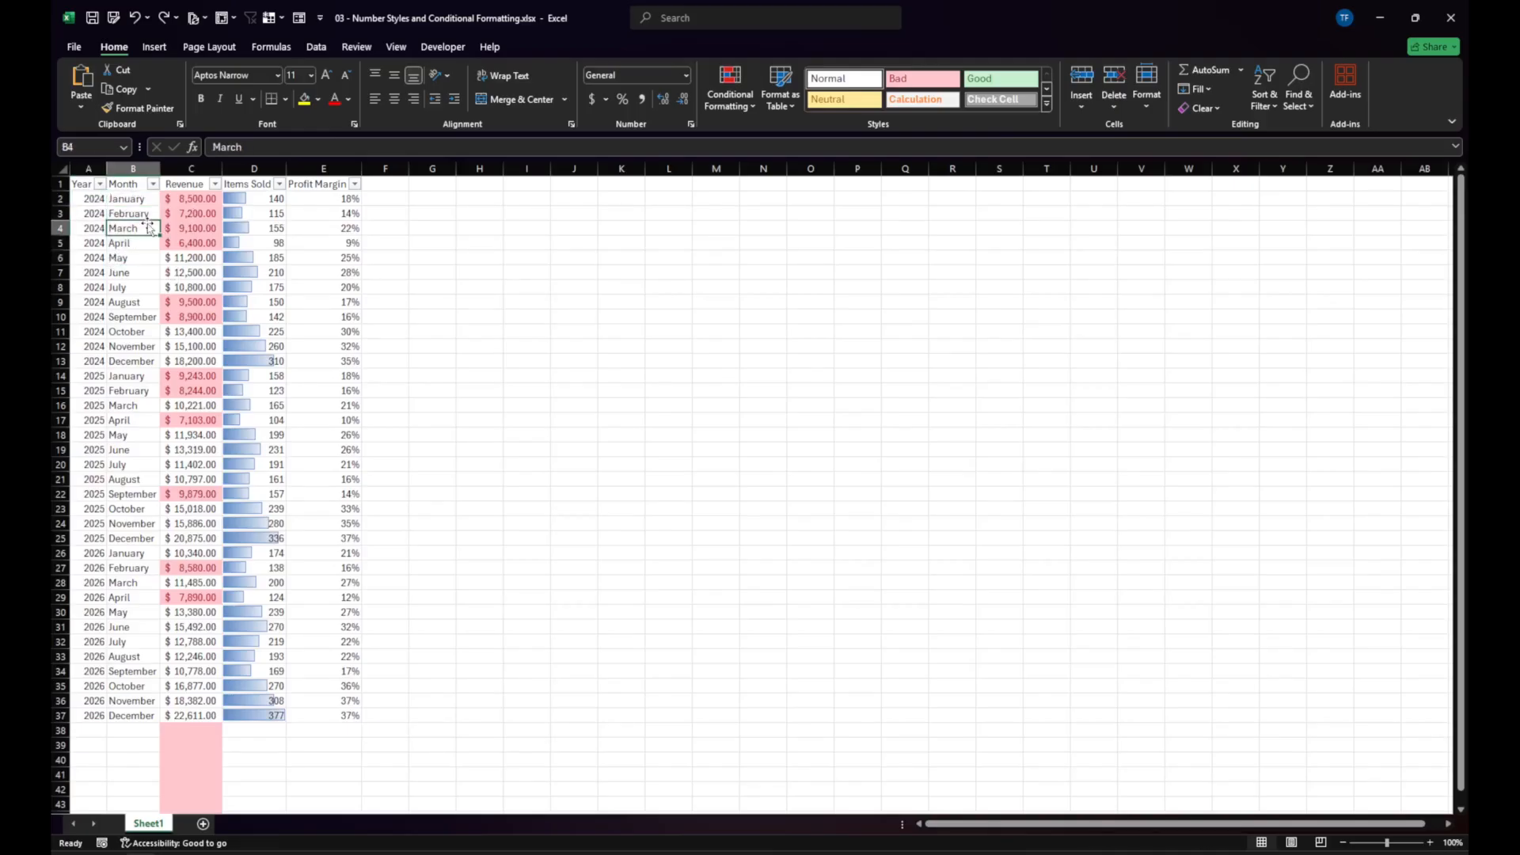
{"action": "left_click", "coordinate": [261, 229]}
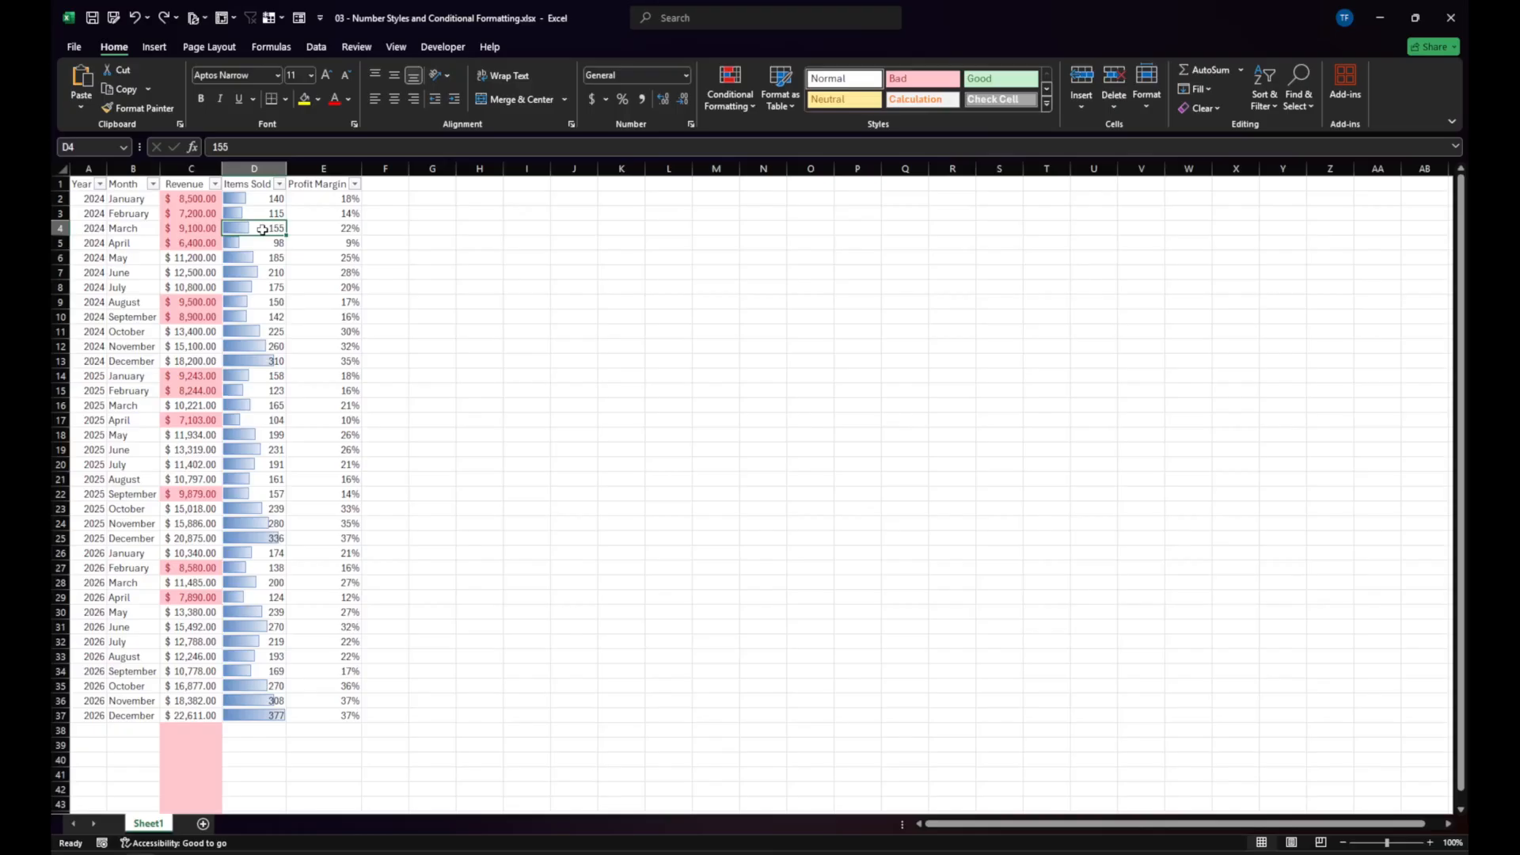
{"action": "left_click", "coordinate": [253, 201]}
{"action": "left_click", "coordinate": [265, 223]}
{"action": "left_click", "coordinate": [268, 270]}
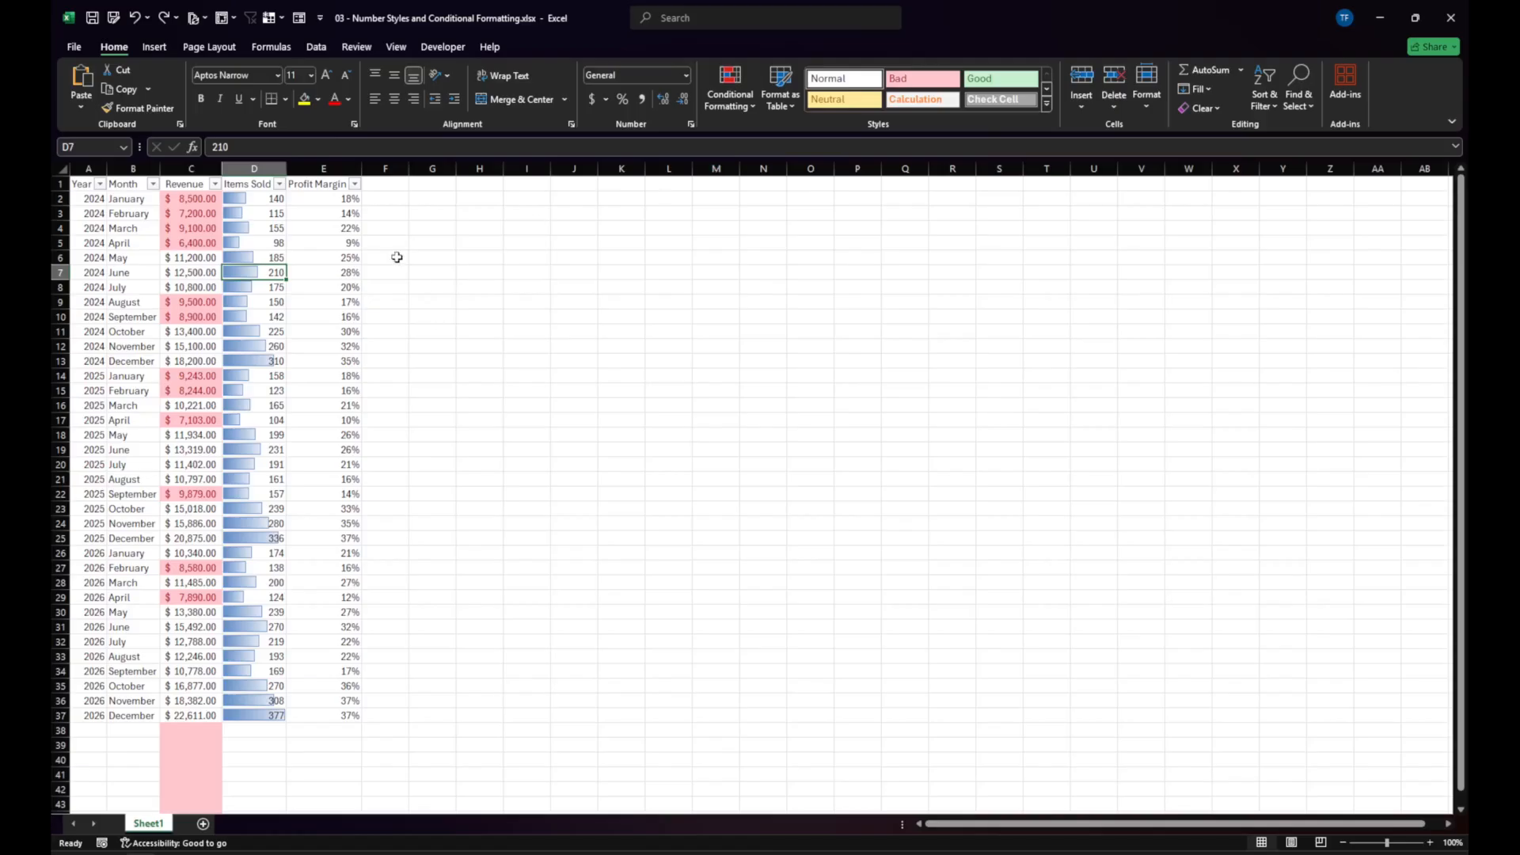
{"action": "left_click", "coordinate": [272, 230]}
{"action": "left_click", "coordinate": [430, 237]}
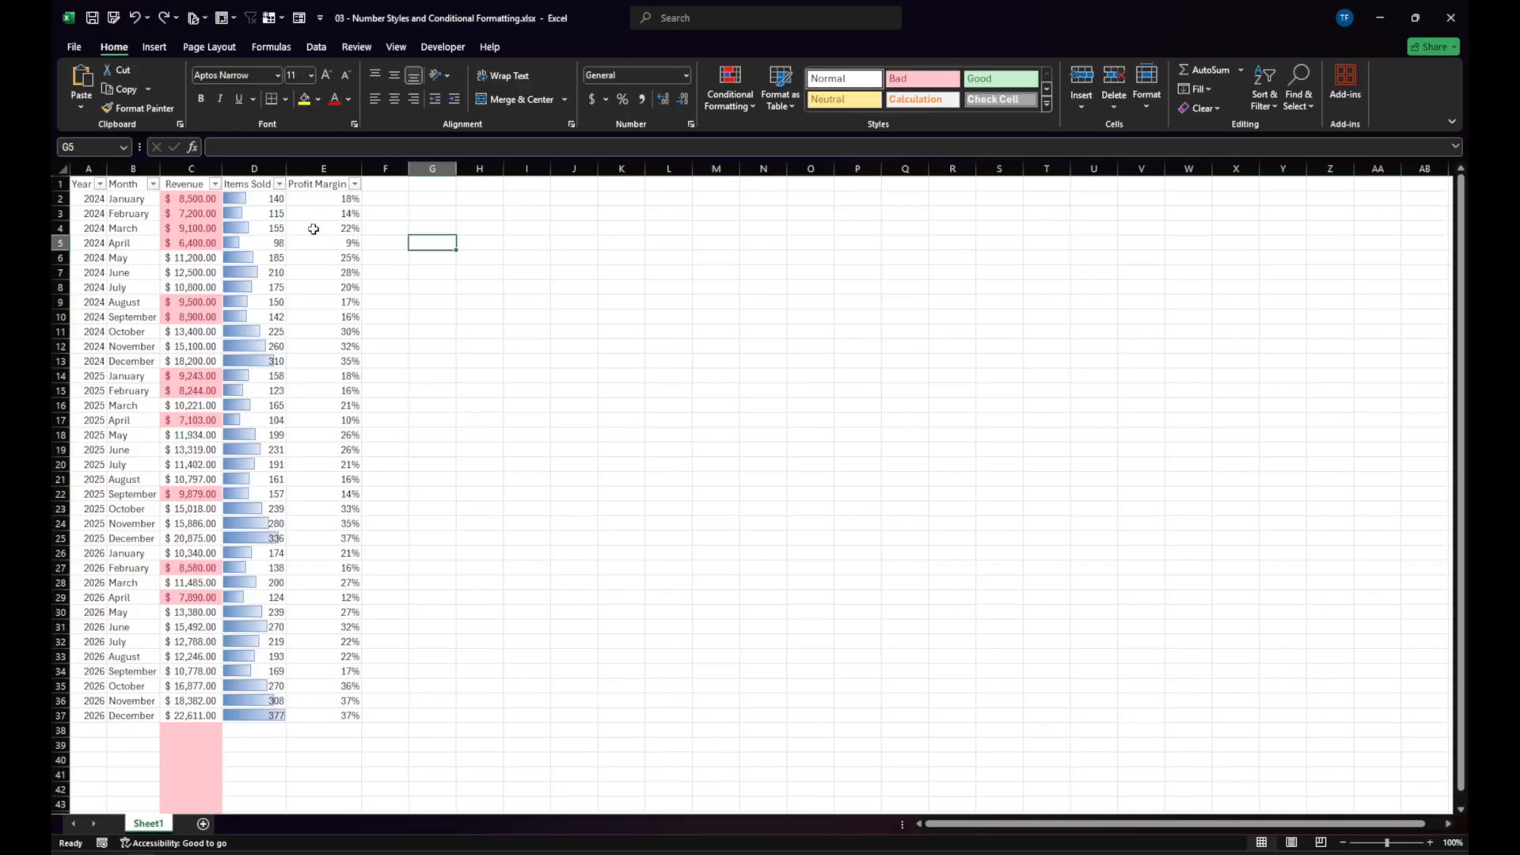
Add a three-color scale to the Items Sold column that runs from red for low through yellow to green for high values.
{"action": "left_click", "coordinate": [253, 166]}
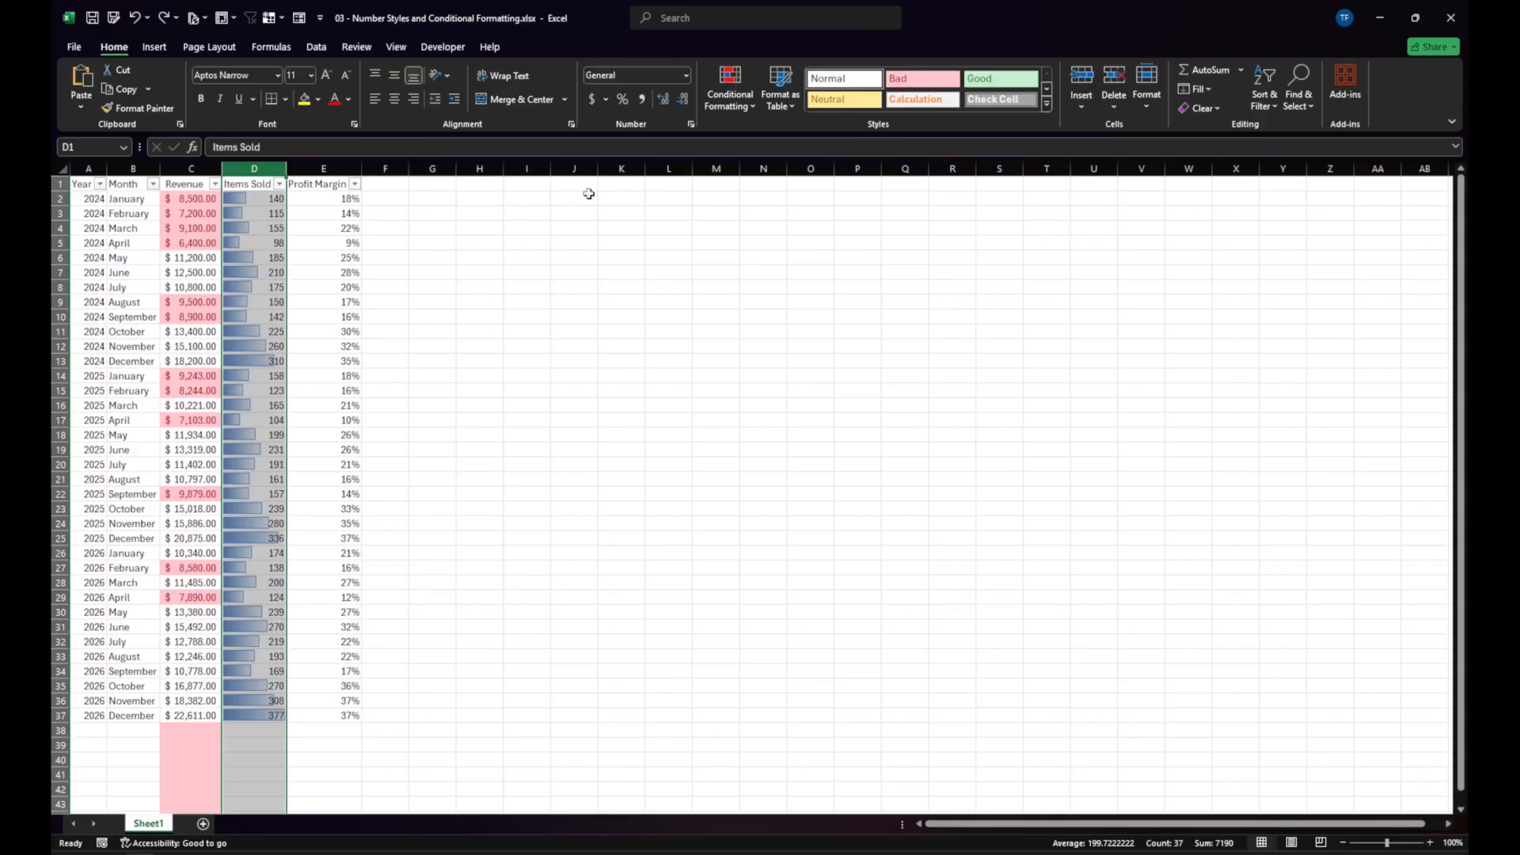
{"action": "left_click", "coordinate": [713, 105]}
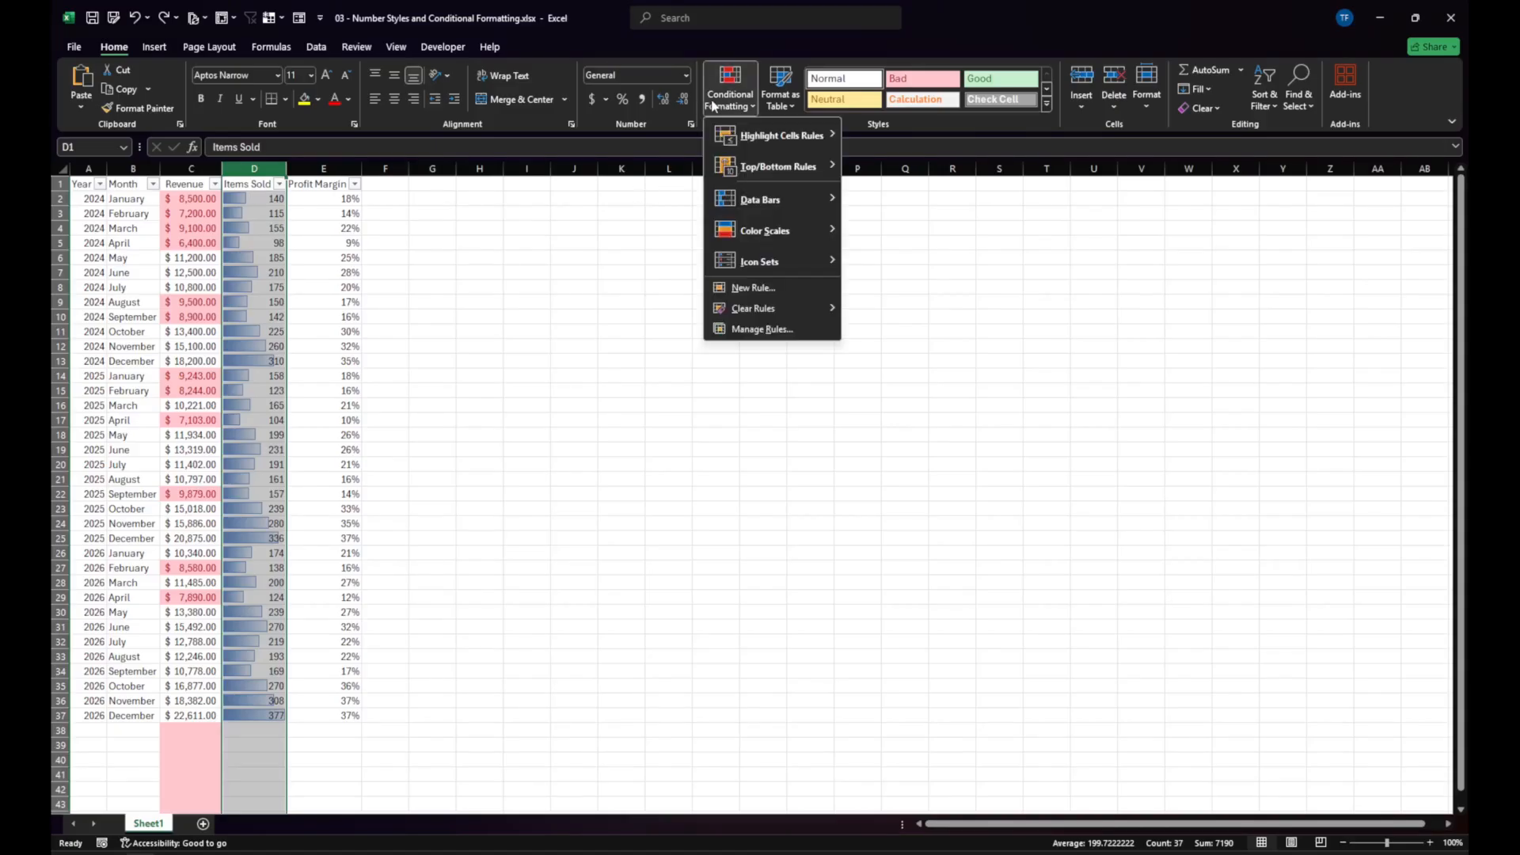
{"action": "mouse_move", "coordinate": [773, 198]}
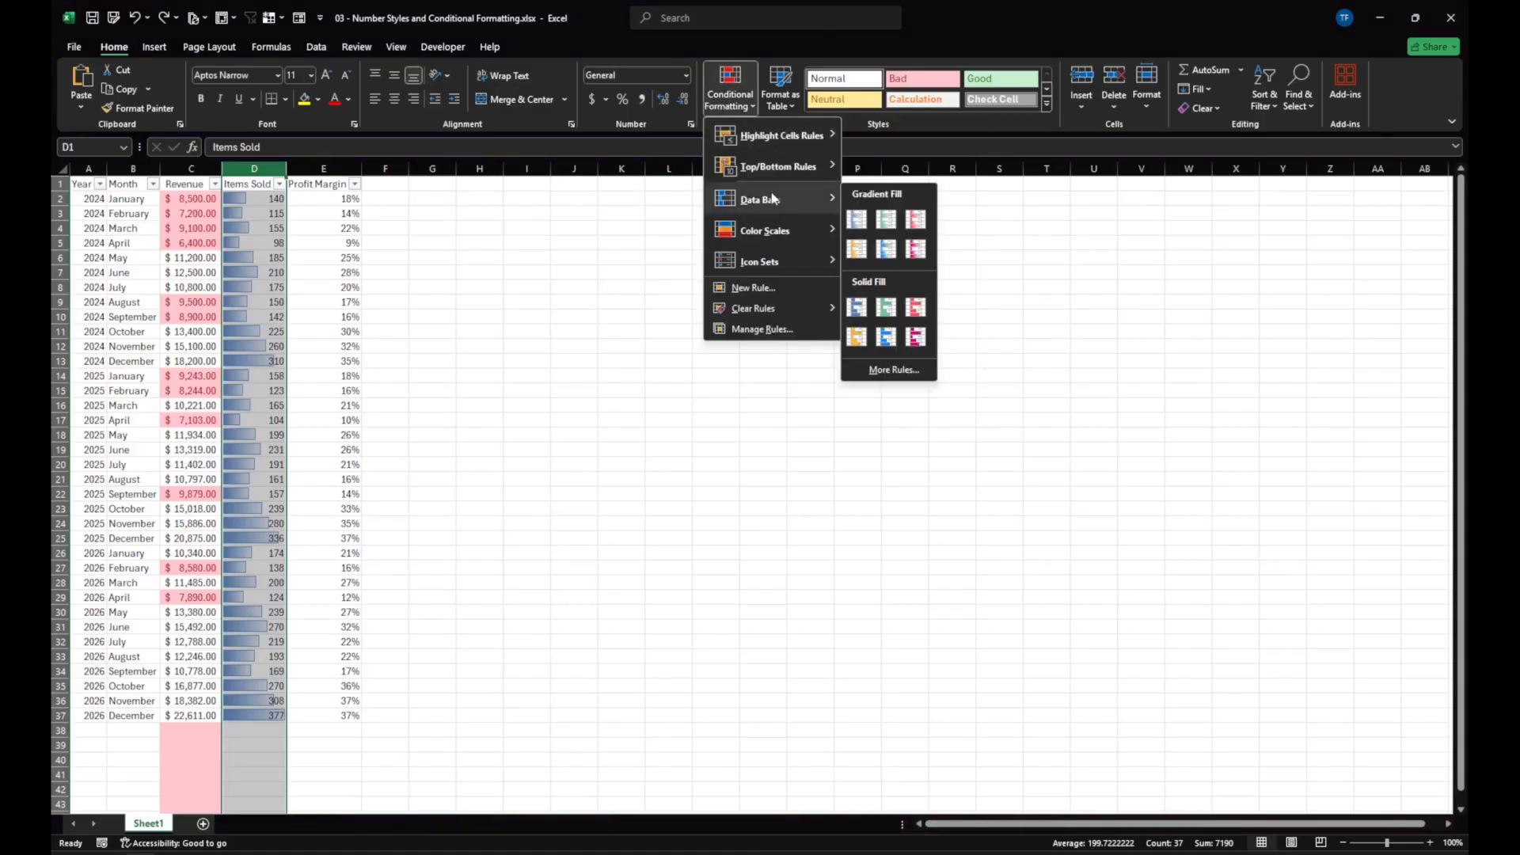
{"action": "mouse_move", "coordinate": [767, 232]}
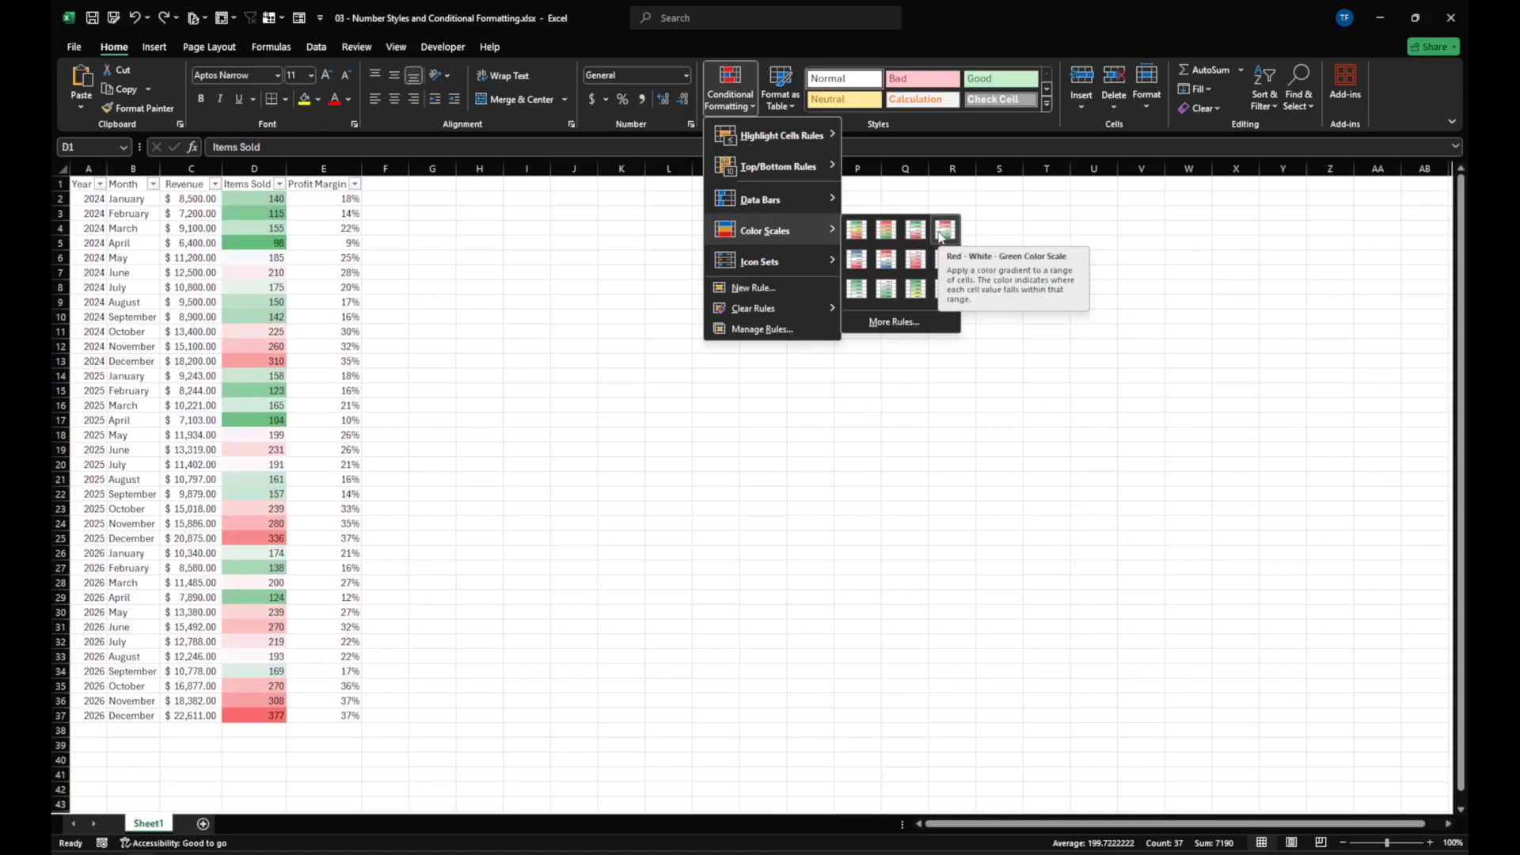
{"action": "left_click", "coordinate": [862, 230]}
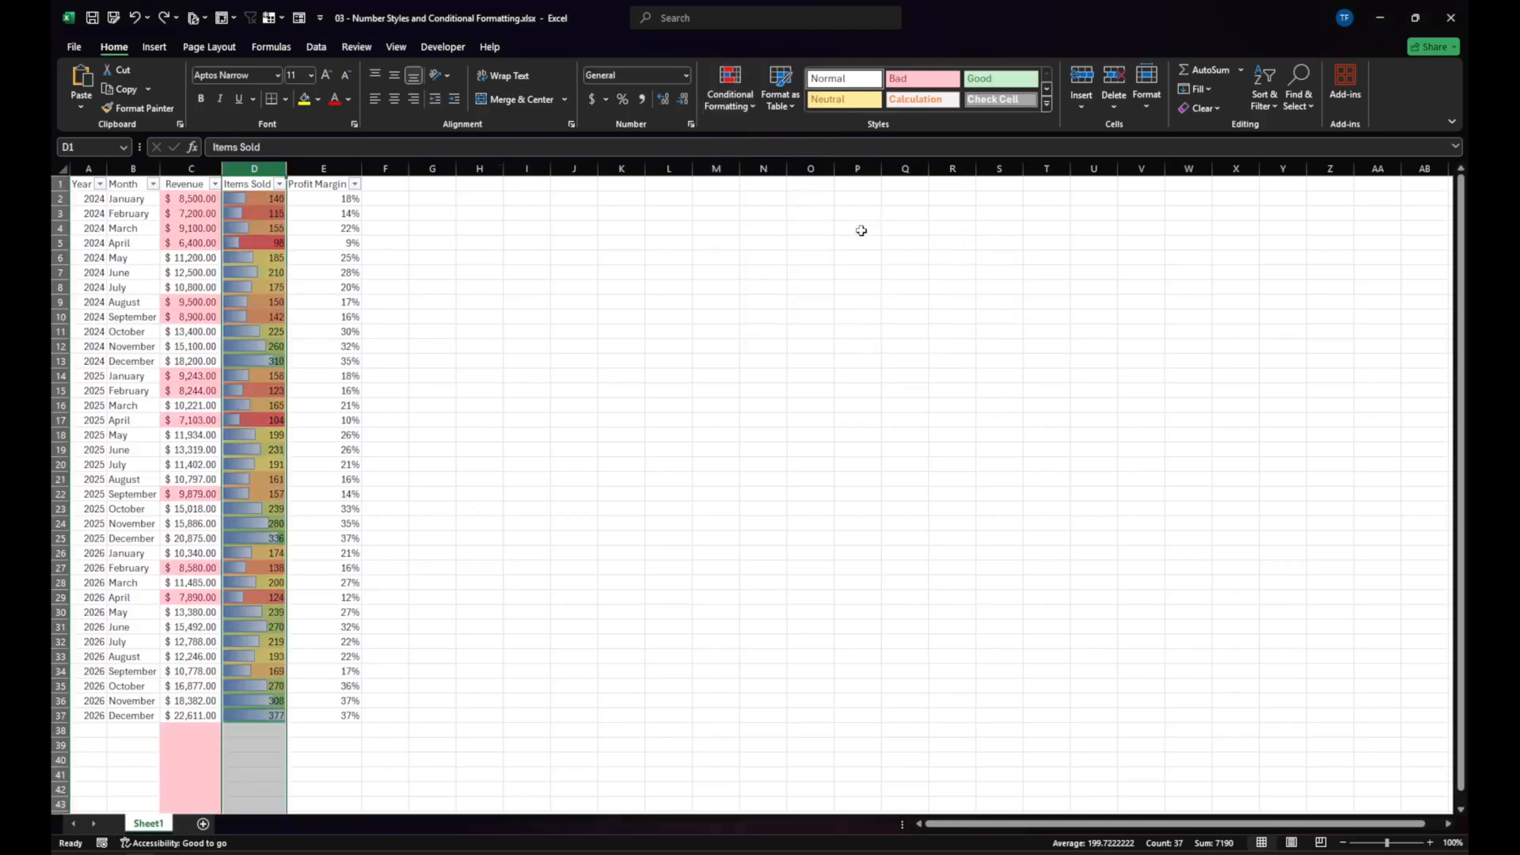
{"action": "left_click", "coordinate": [256, 210]}
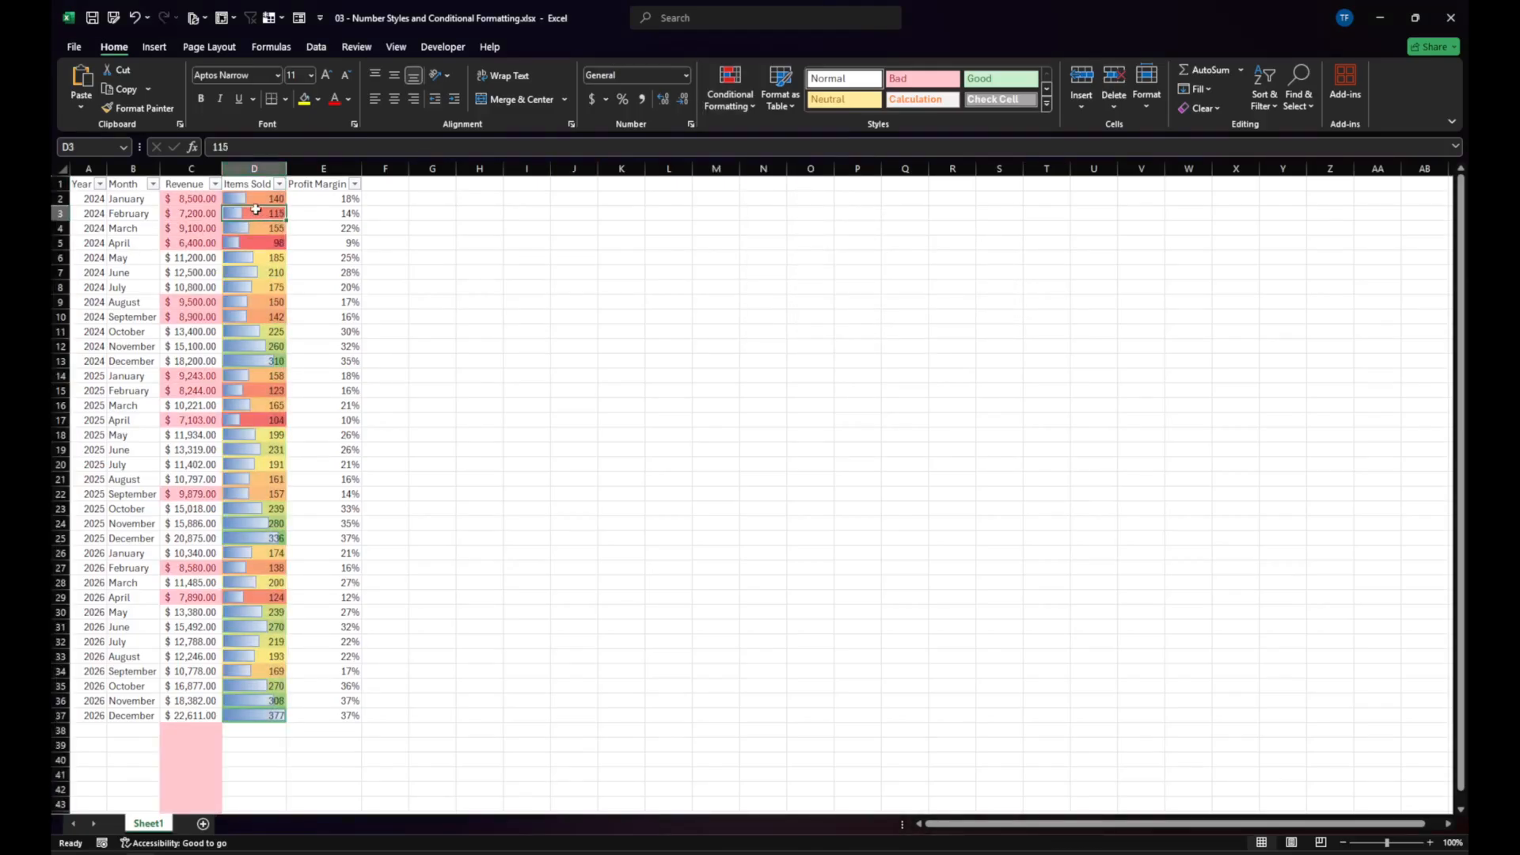
{"action": "left_click", "coordinate": [399, 211]}
{"action": "left_click", "coordinate": [428, 212]}
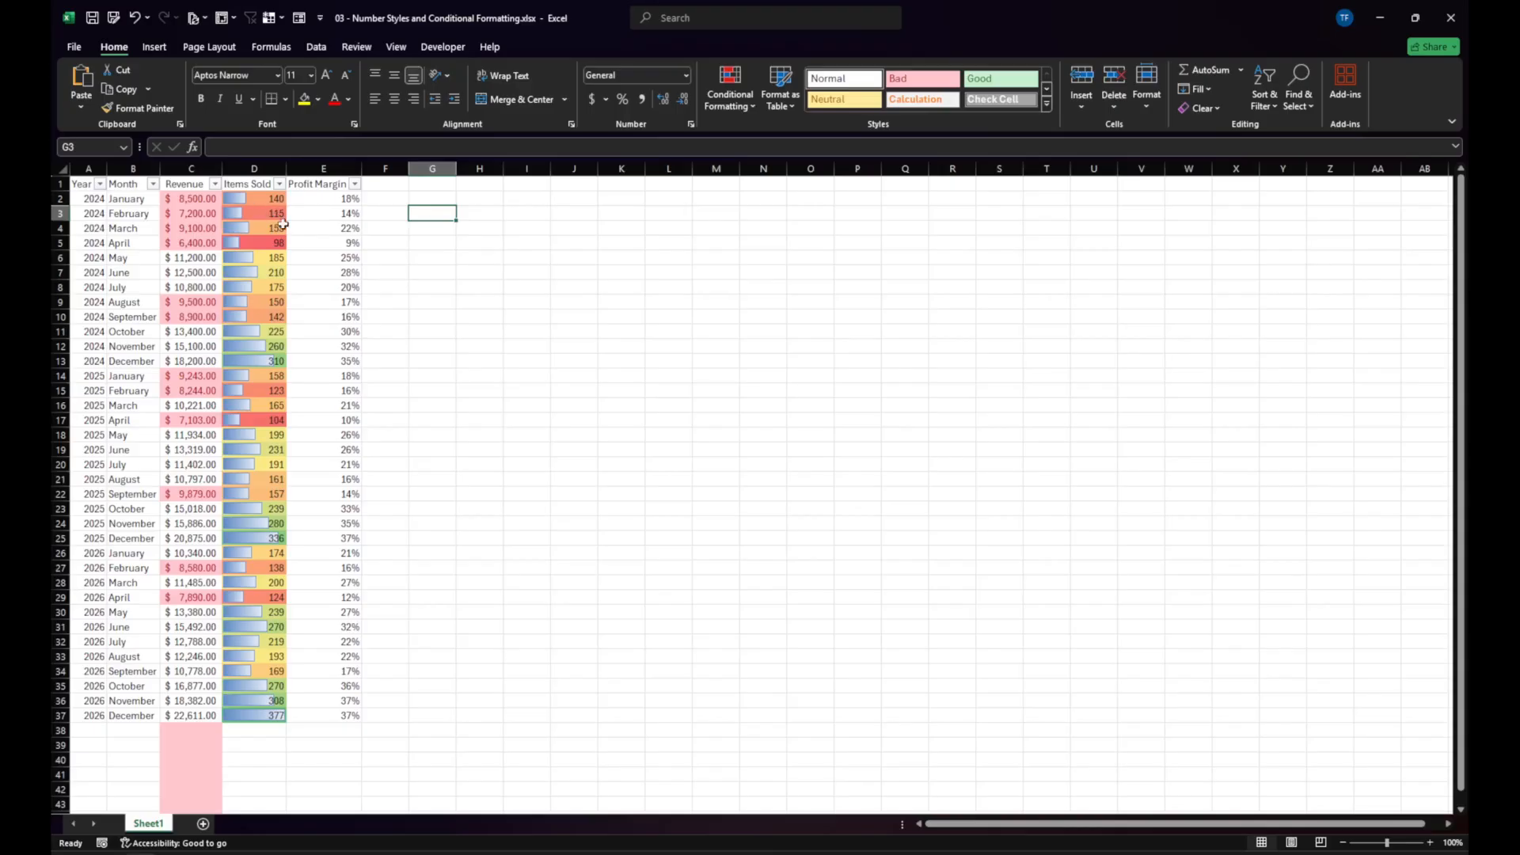
Delete the Data Bar rule from the Items Sold column, keeping its graded color scale.
{"action": "left_click", "coordinate": [256, 165]}
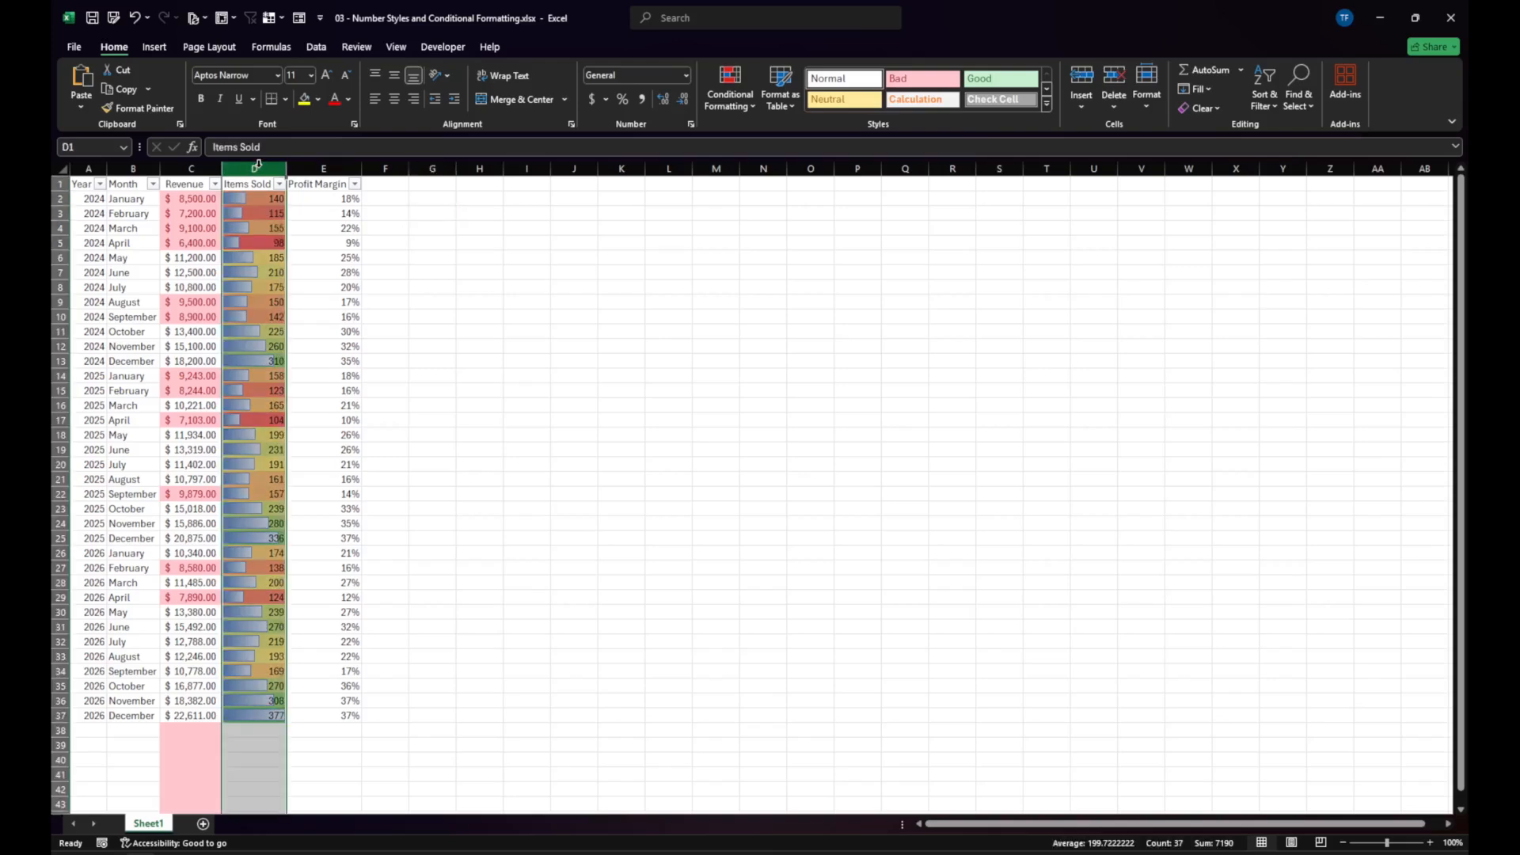
{"action": "left_click", "coordinate": [722, 113]}
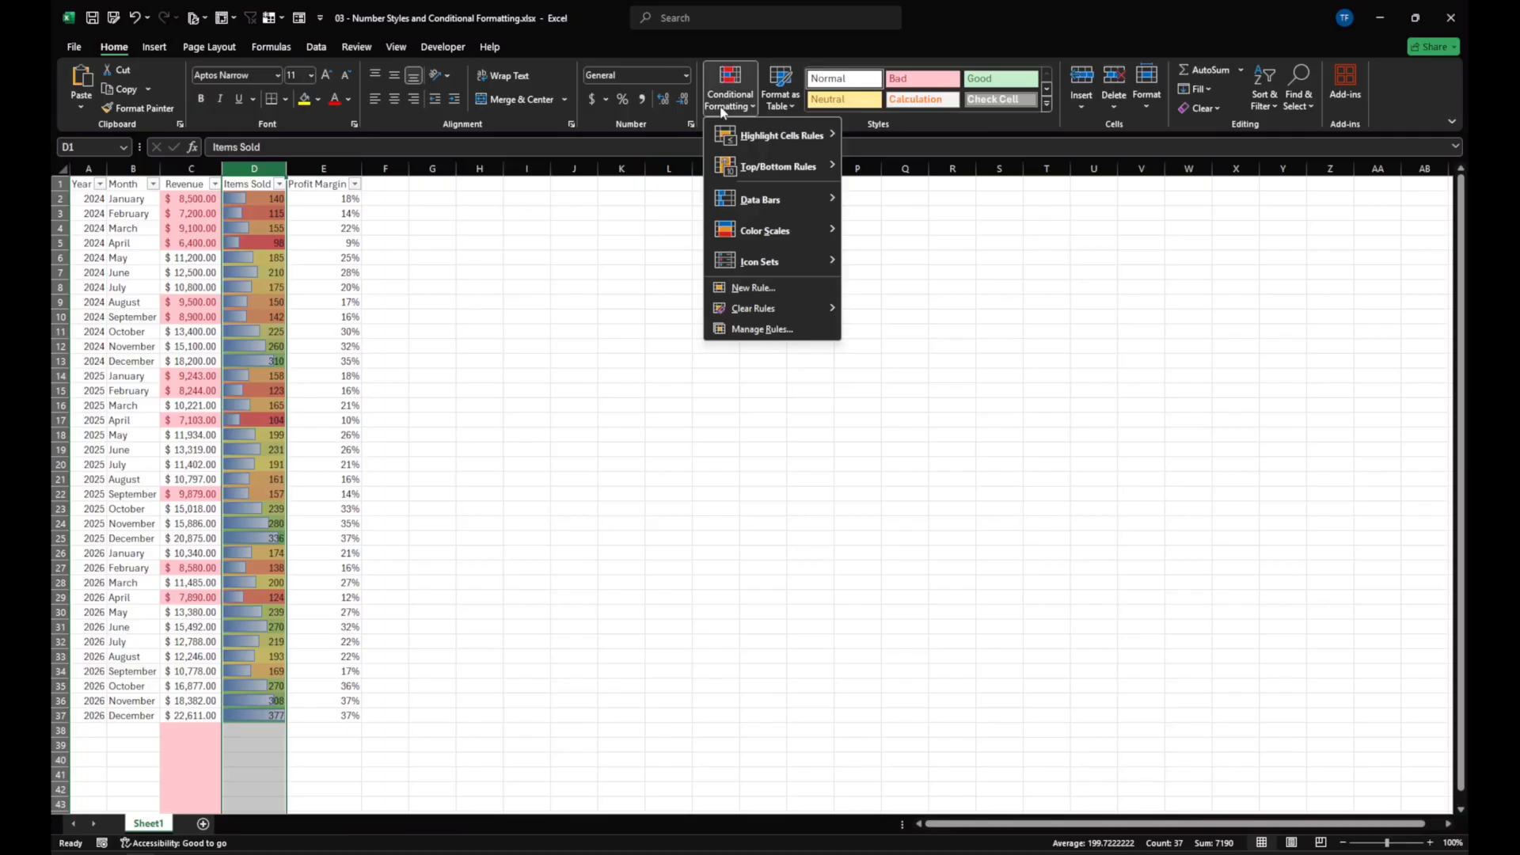
{"action": "left_click", "coordinate": [760, 330]}
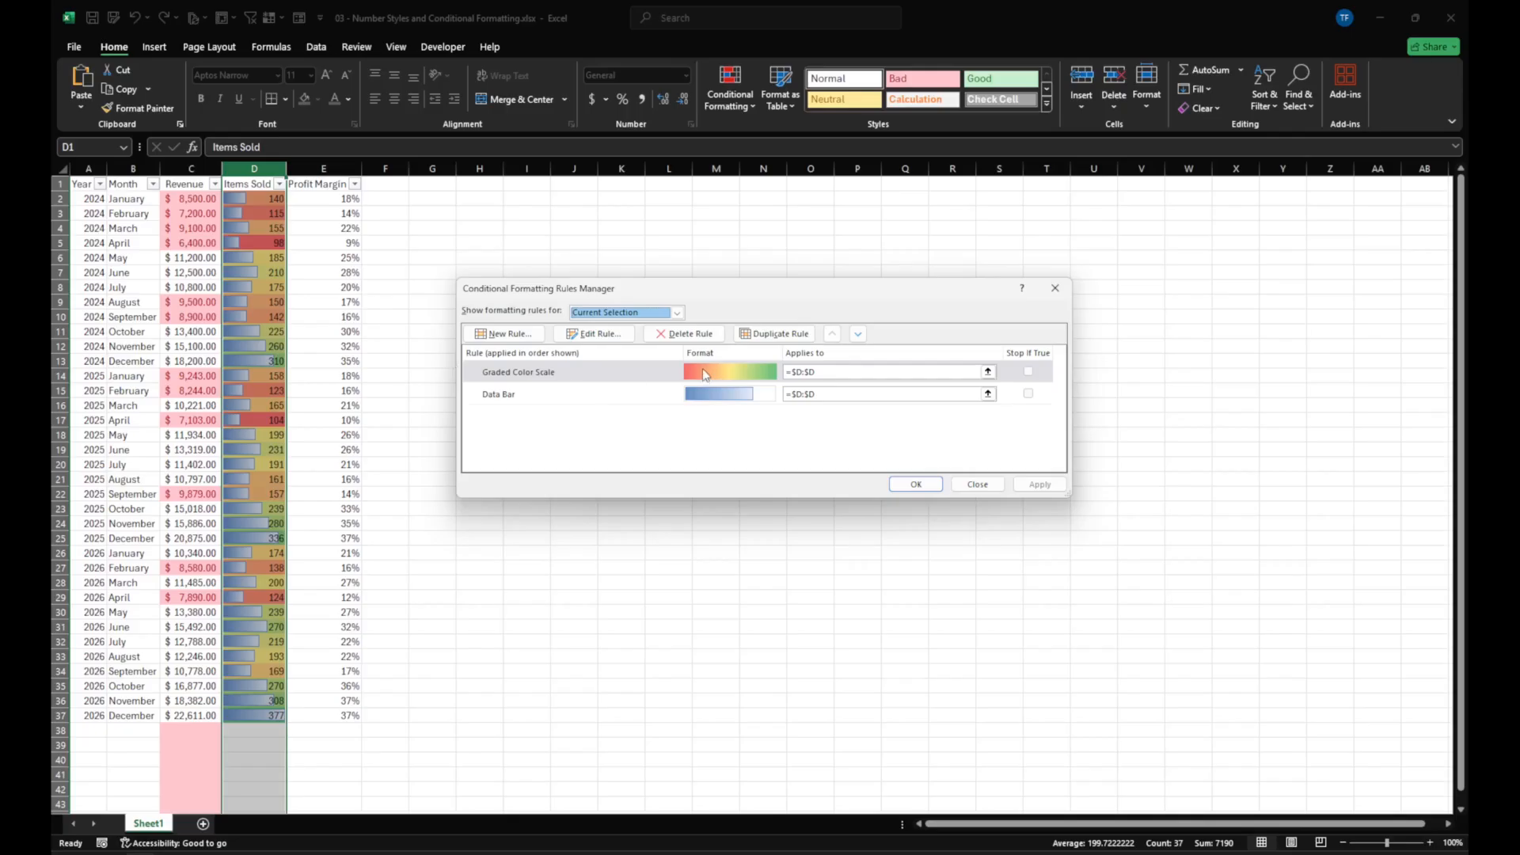
{"action": "left_click", "coordinate": [622, 395]}
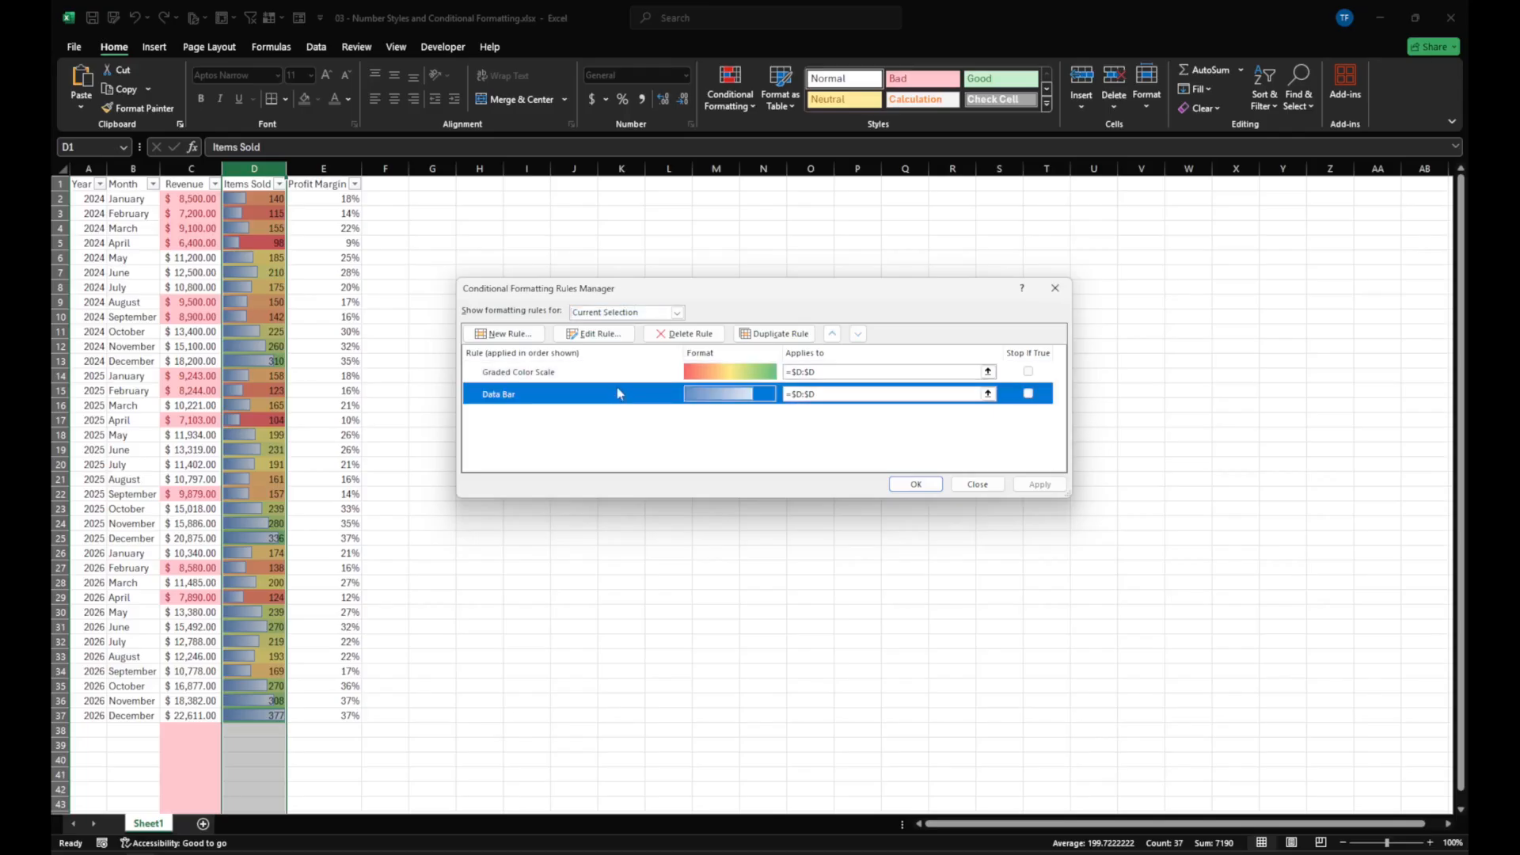
{"action": "left_click", "coordinate": [687, 336]}
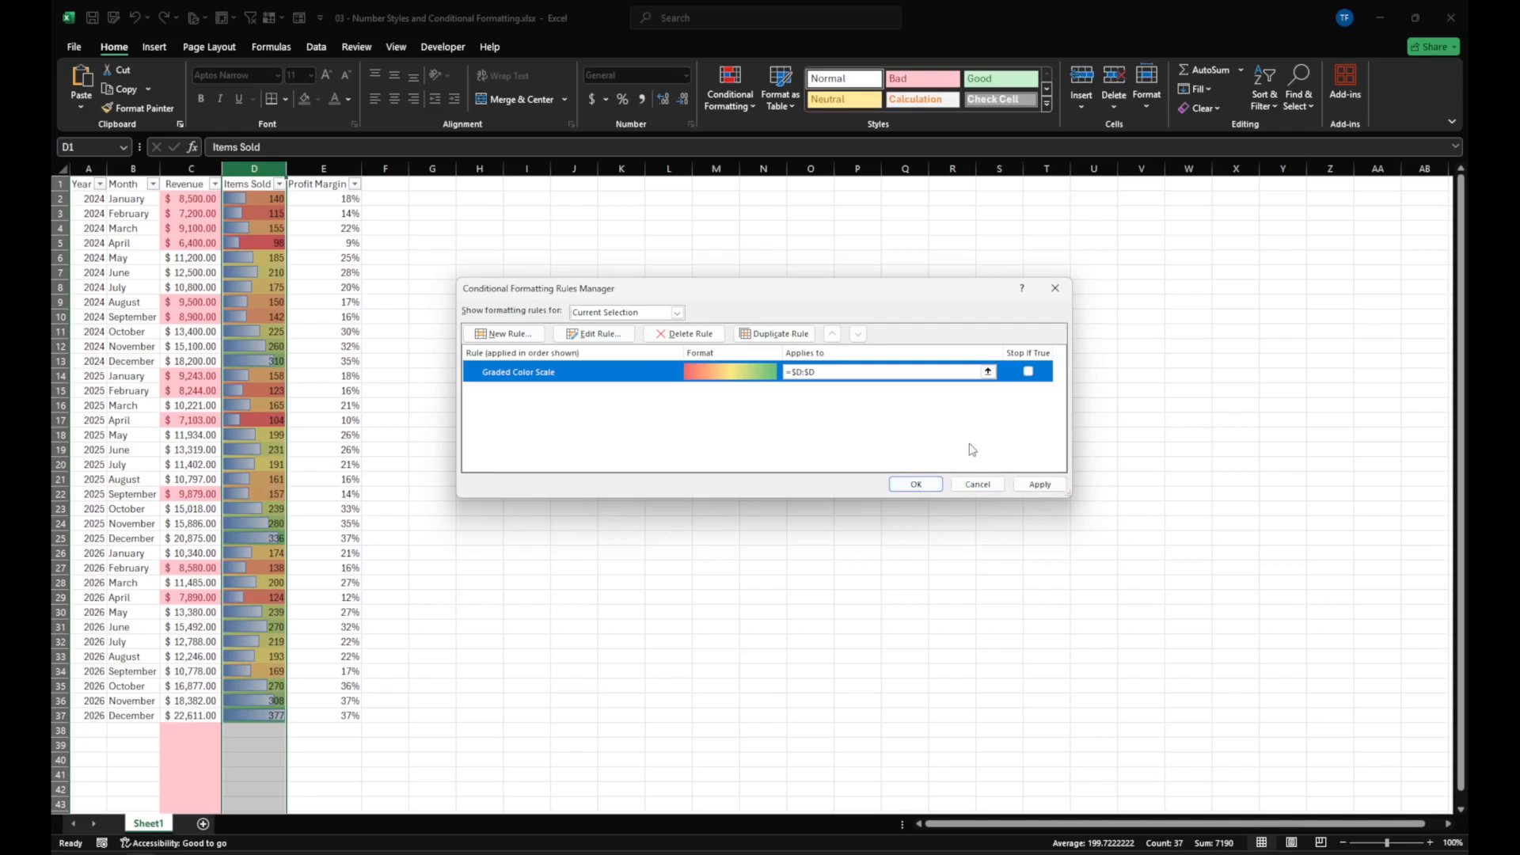
{"action": "left_click", "coordinate": [932, 487]}
{"action": "left_click", "coordinate": [254, 214]}
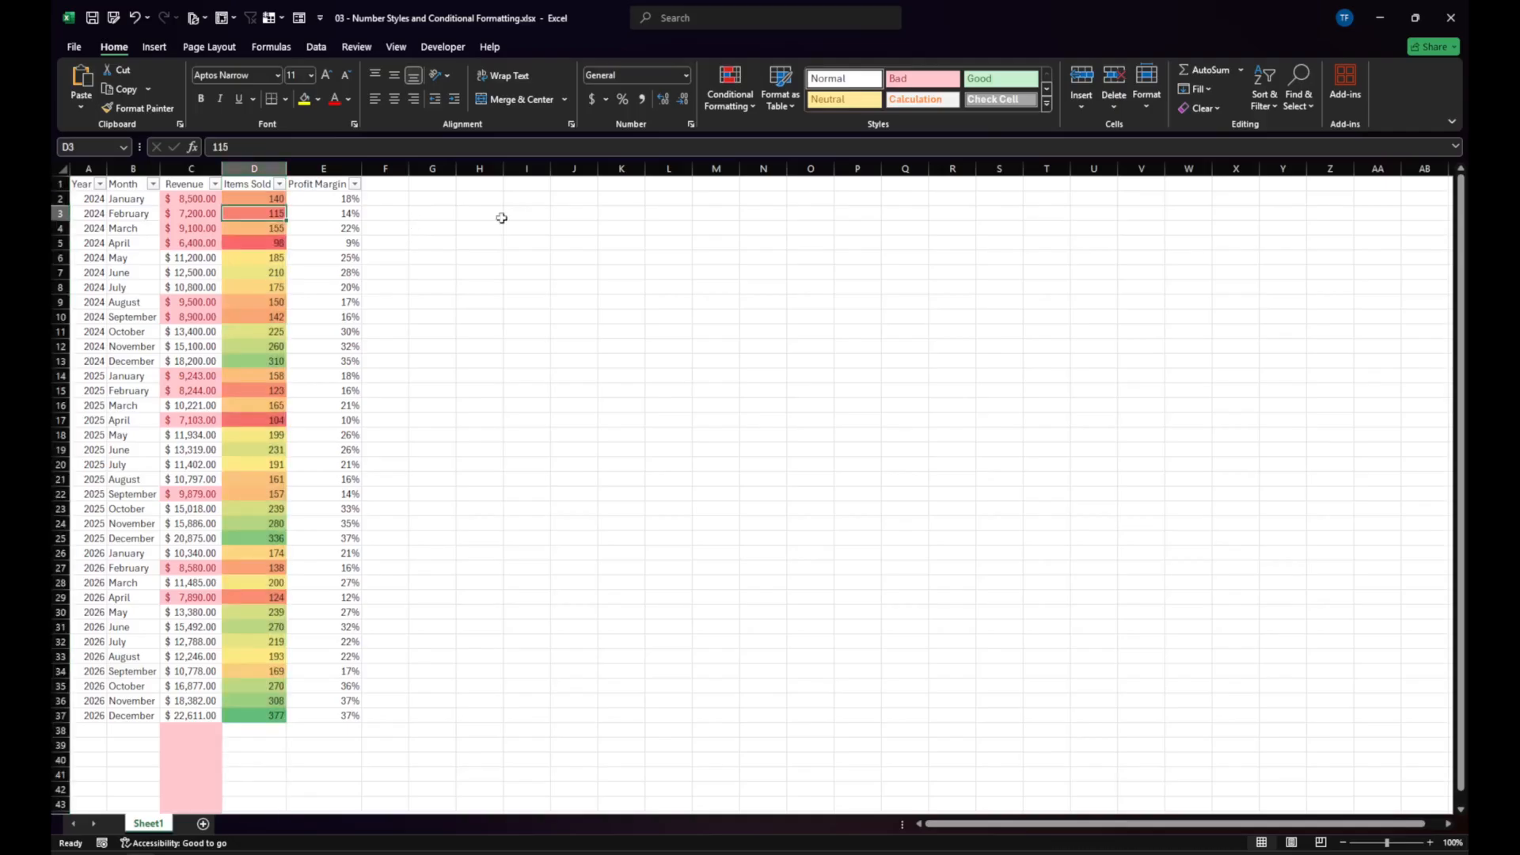
{"action": "left_click", "coordinate": [478, 228]}
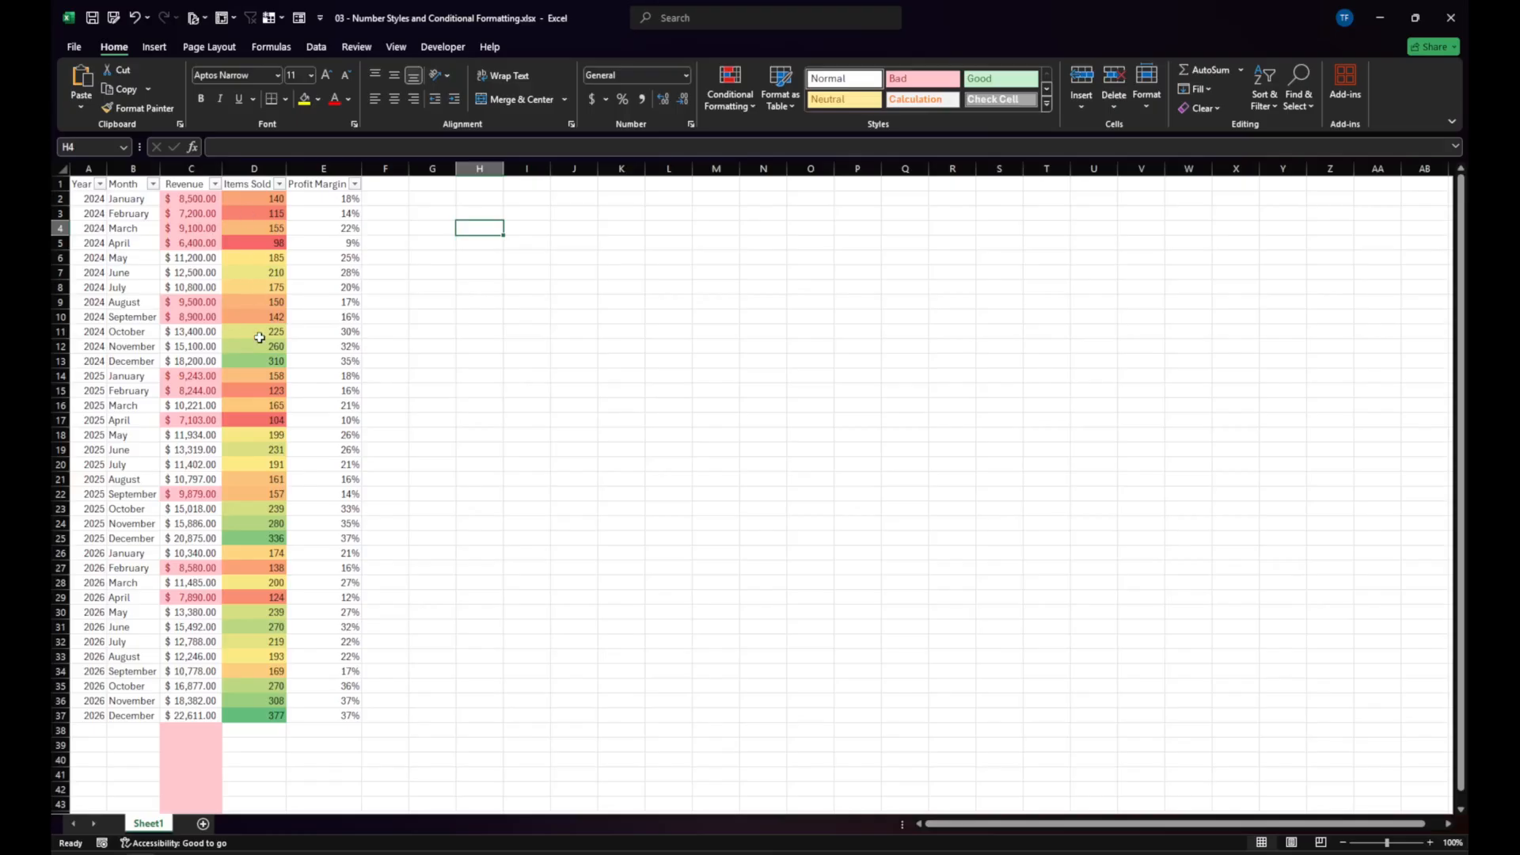
Compare June 2024 Items Sold with its revenue, and highlight Revenue values less than 12000 using Light Red Fill with Dark Red Text.
{"action": "left_click", "coordinate": [262, 260]}
{"action": "left_click", "coordinate": [230, 271]}
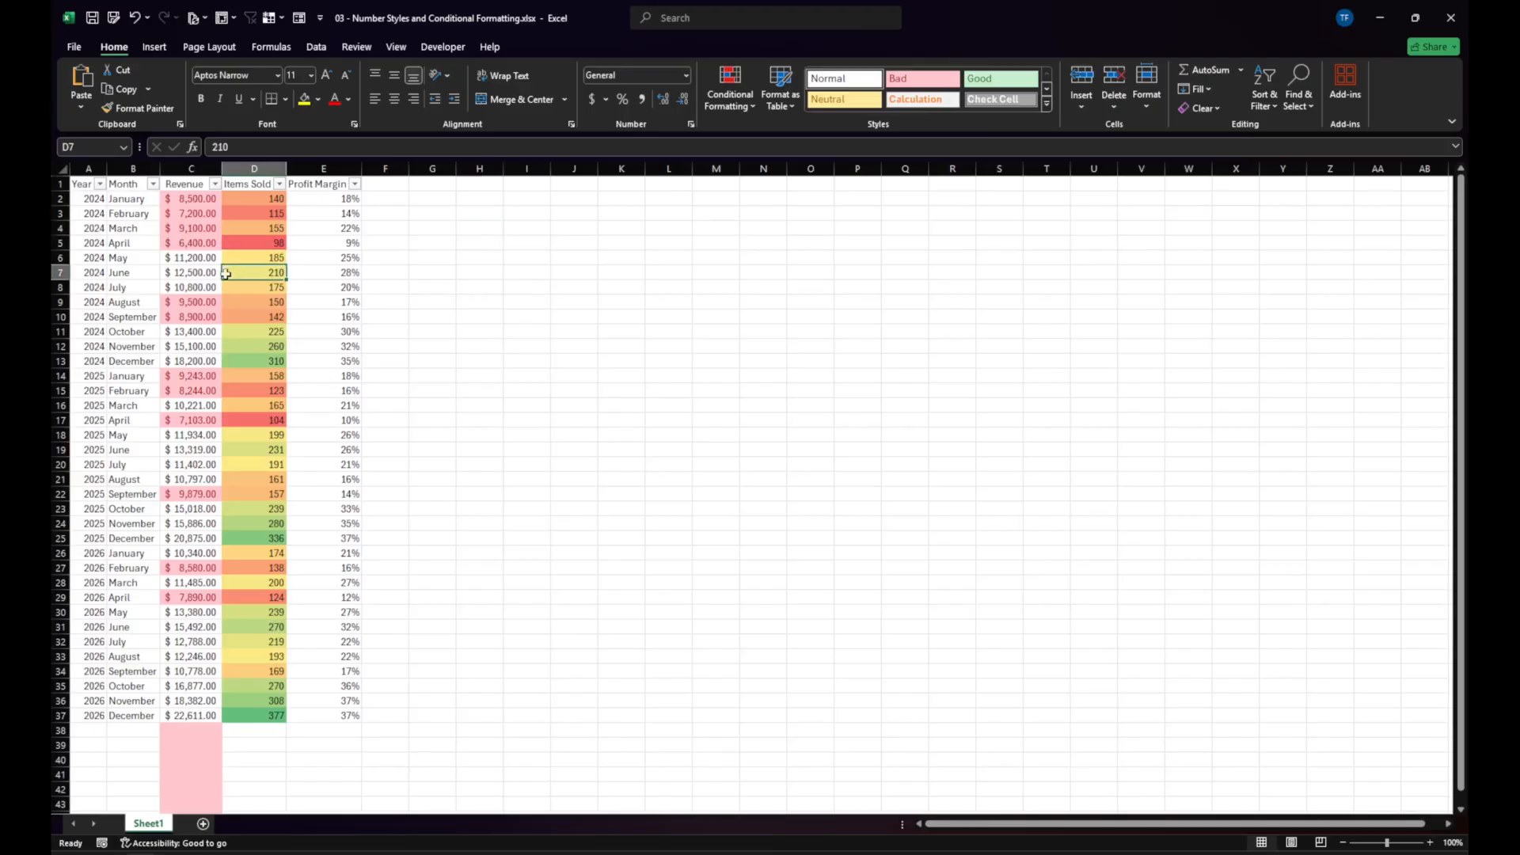
{"action": "left_click", "coordinate": [192, 281]}
{"action": "left_click", "coordinate": [198, 271]}
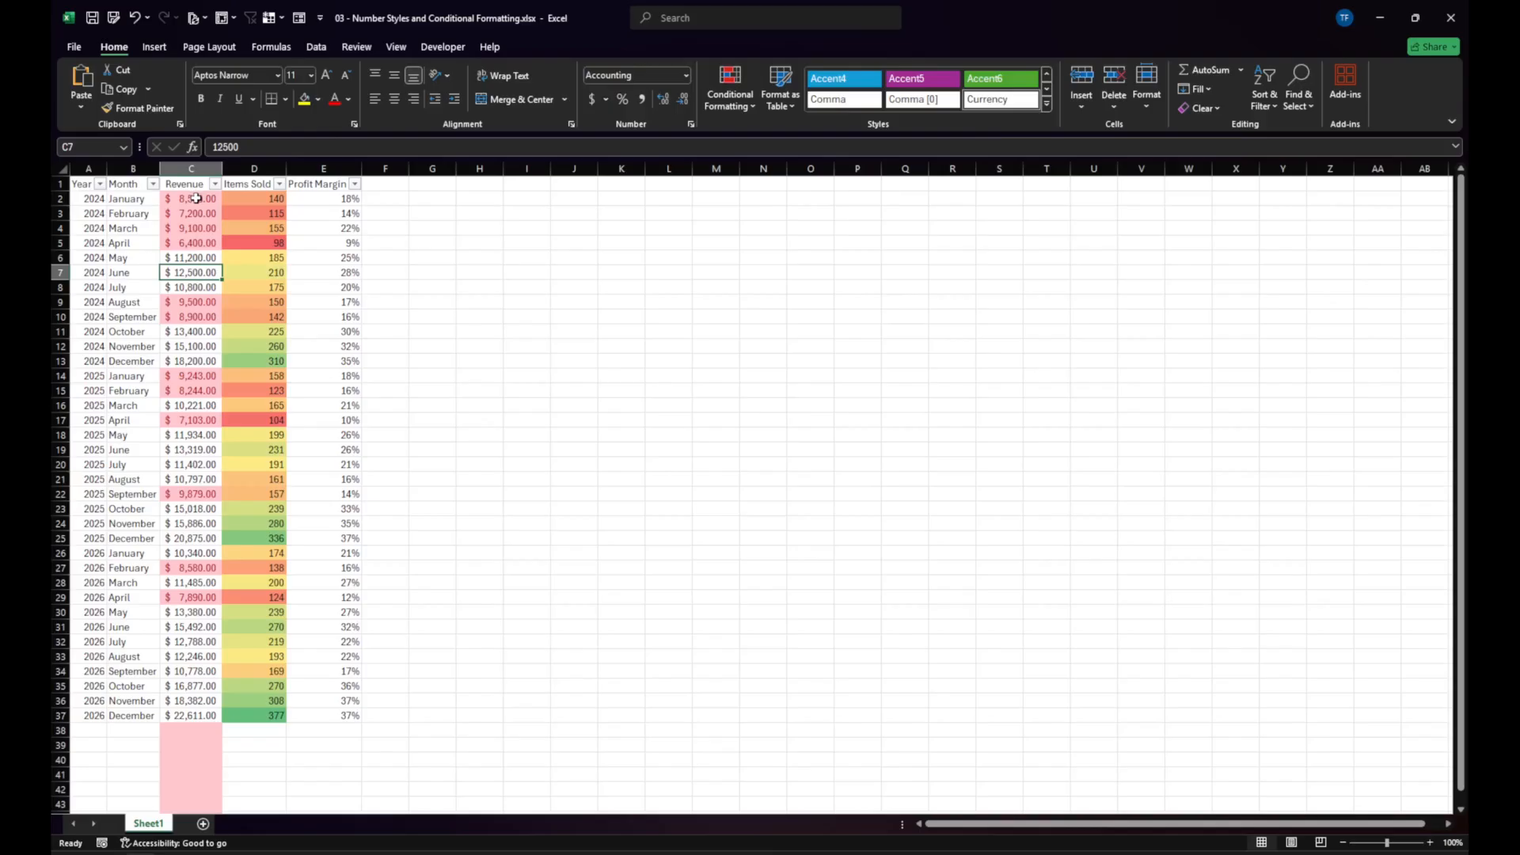
{"action": "left_click", "coordinate": [190, 166]}
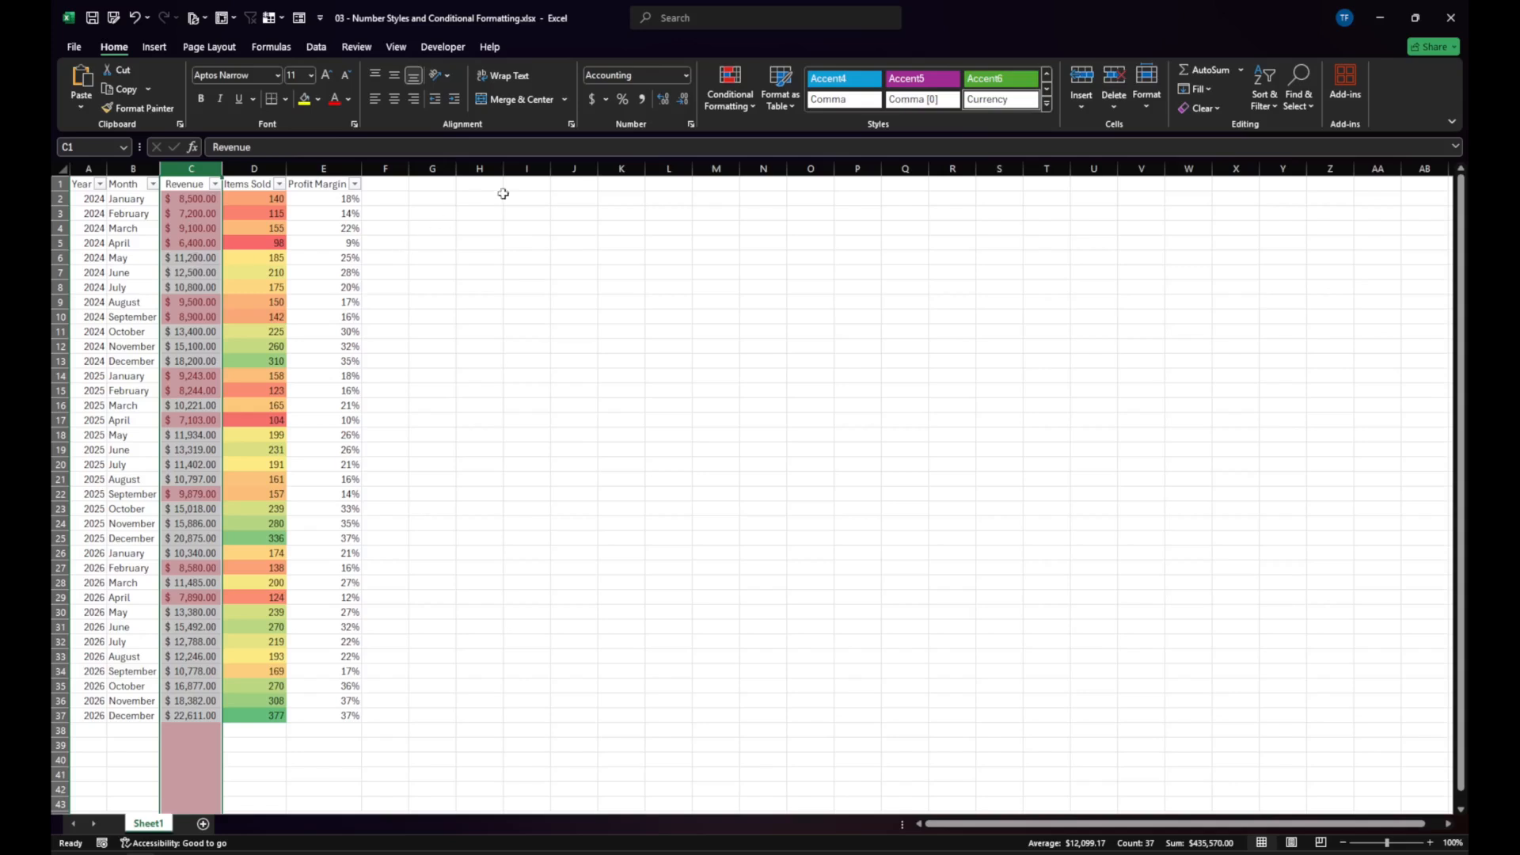
{"action": "left_click", "coordinate": [747, 105]}
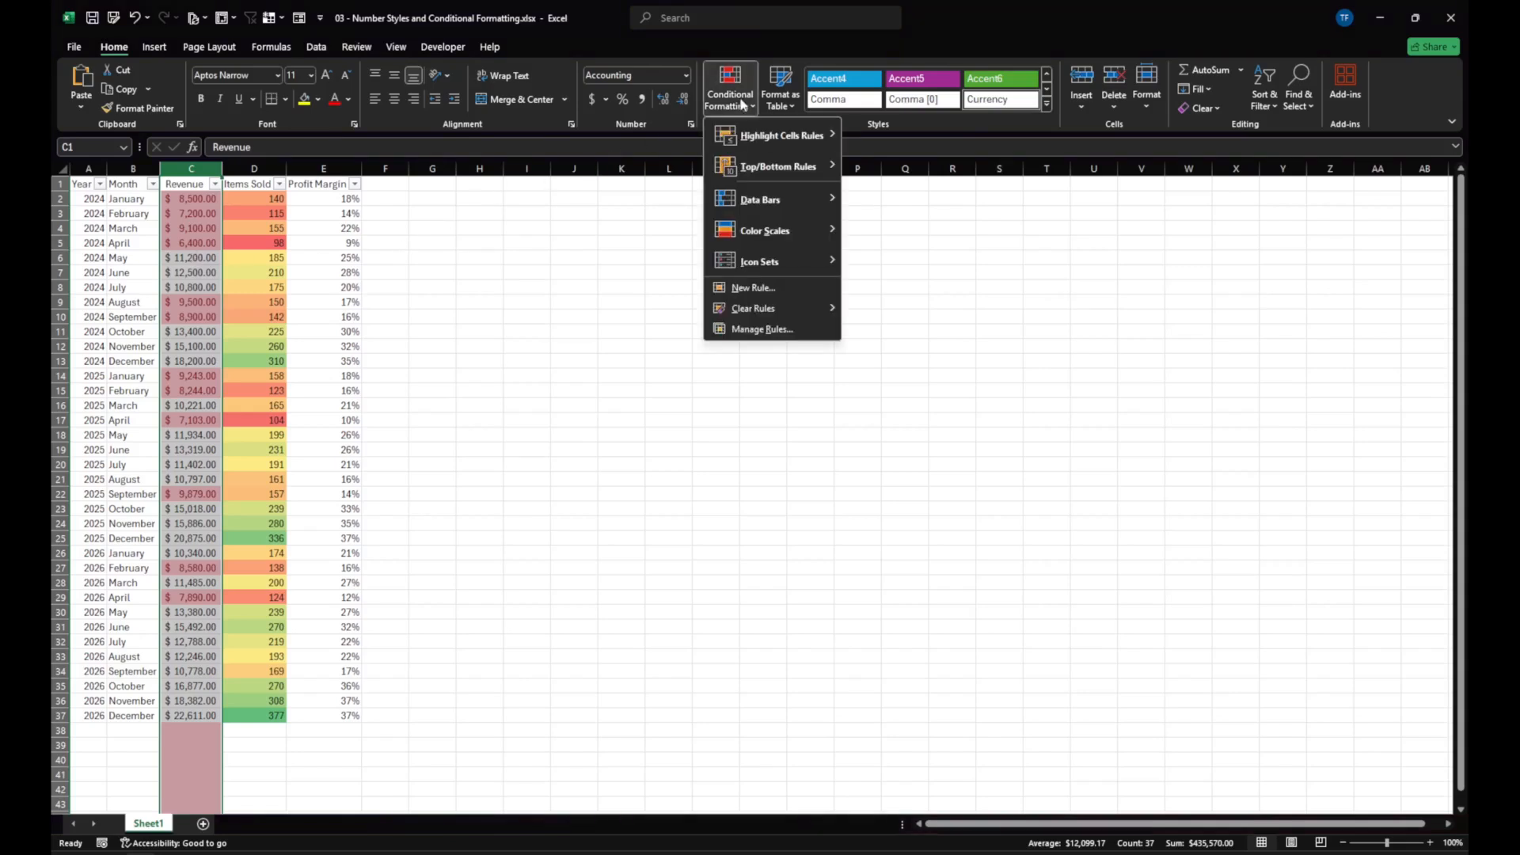
{"action": "mouse_move", "coordinate": [754, 141]}
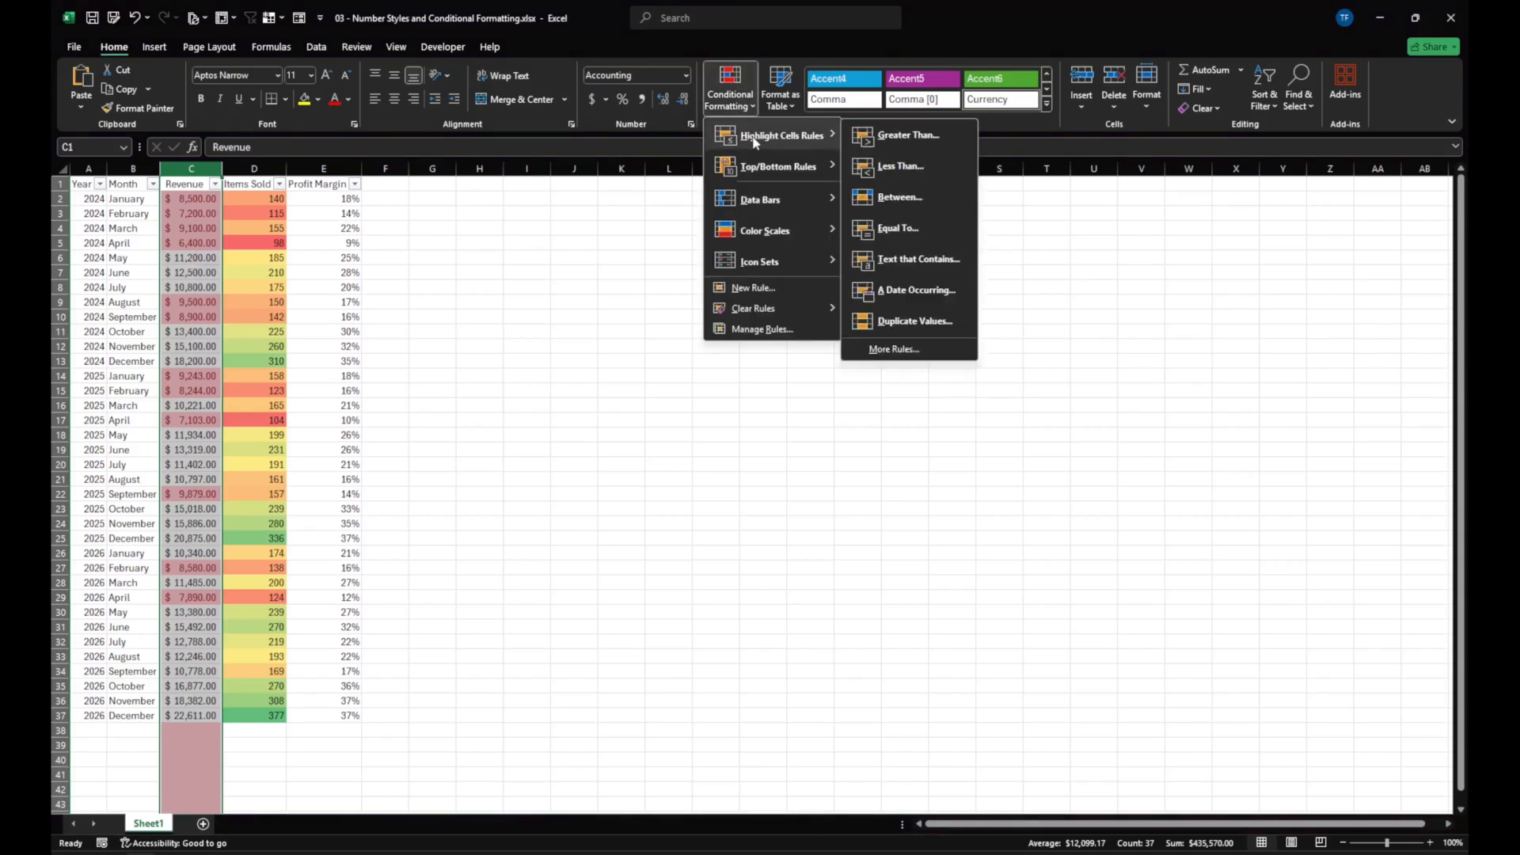
{"action": "left_click", "coordinate": [898, 166]}
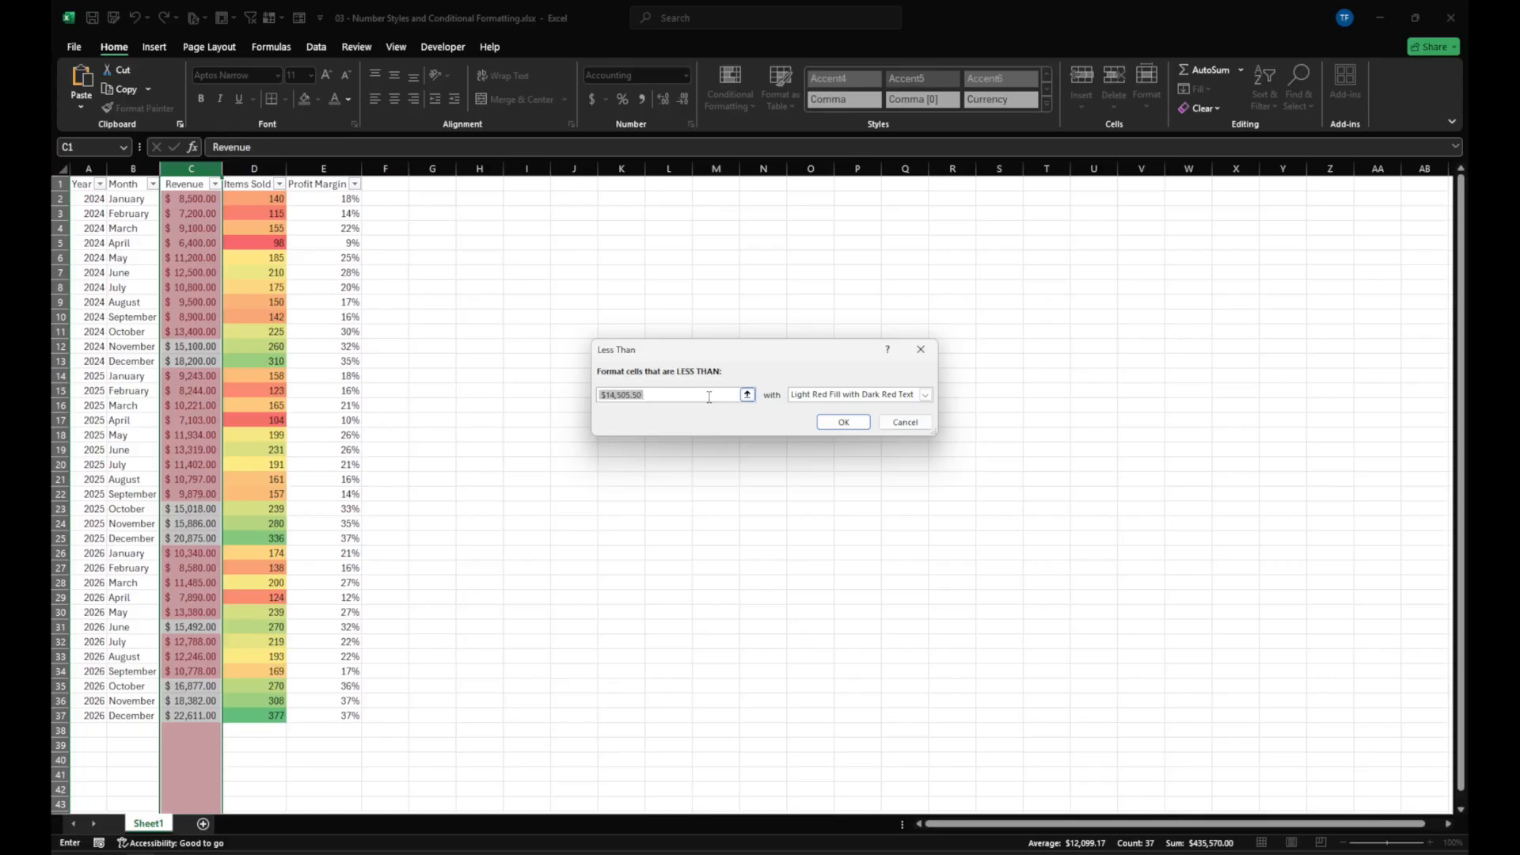
{"action": "type", "text": "12000"}
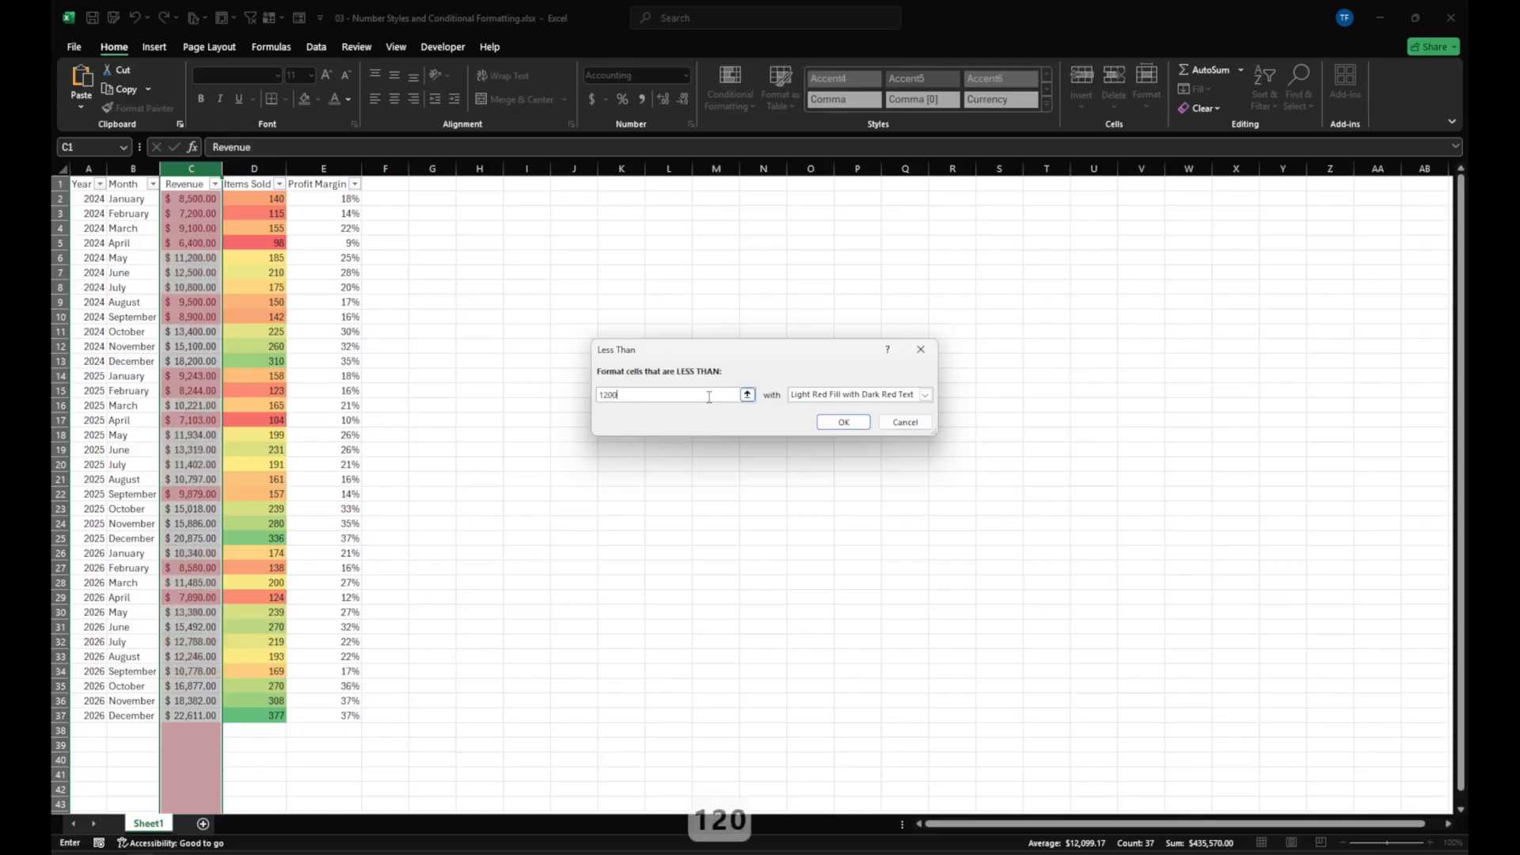
{"action": "left_click", "coordinate": [843, 422]}
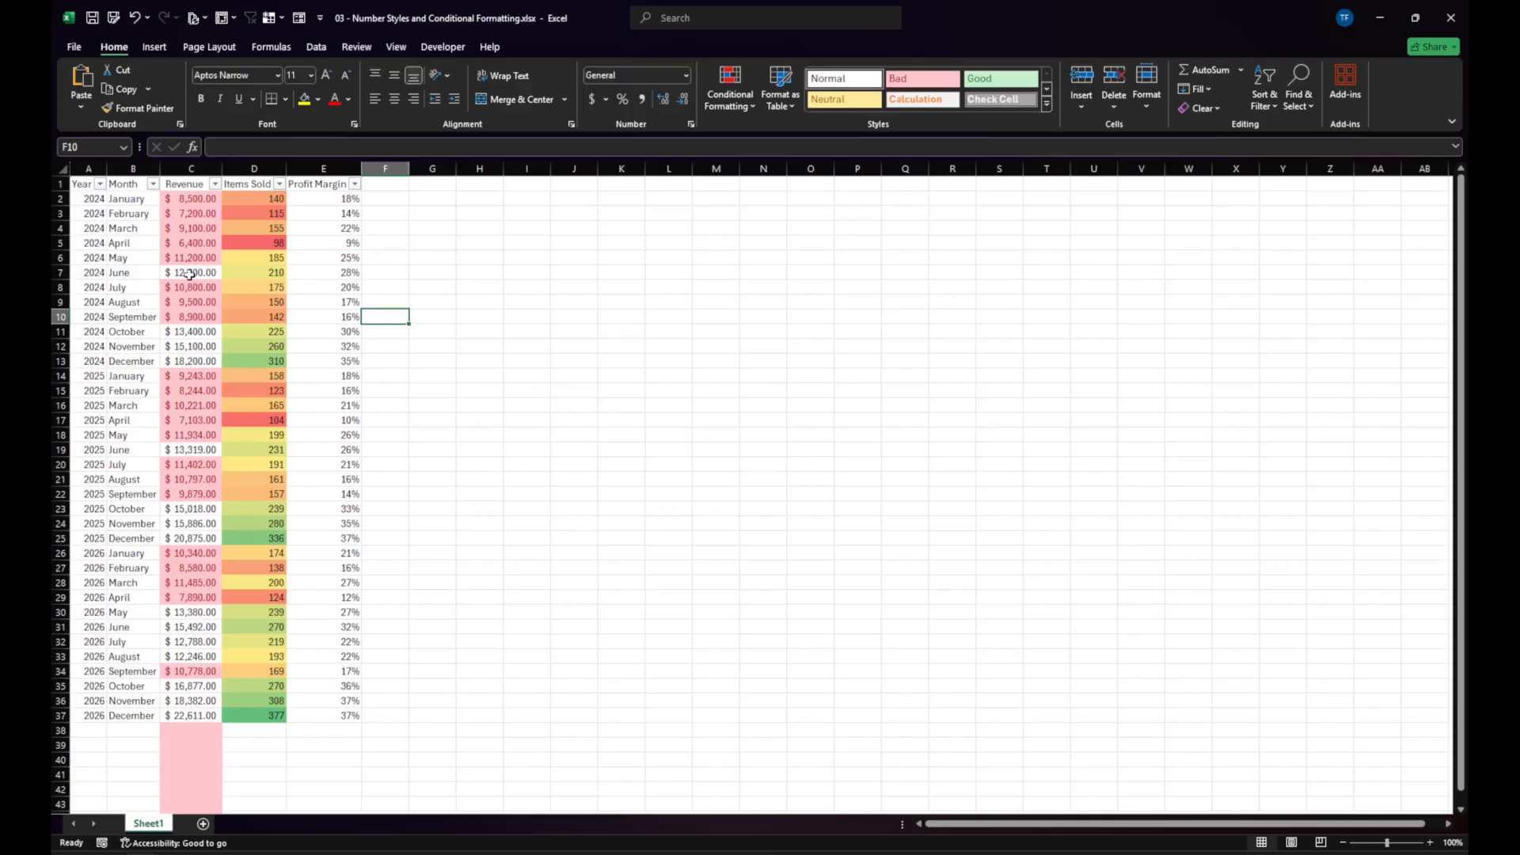
{"action": "left_click", "coordinate": [191, 228]}
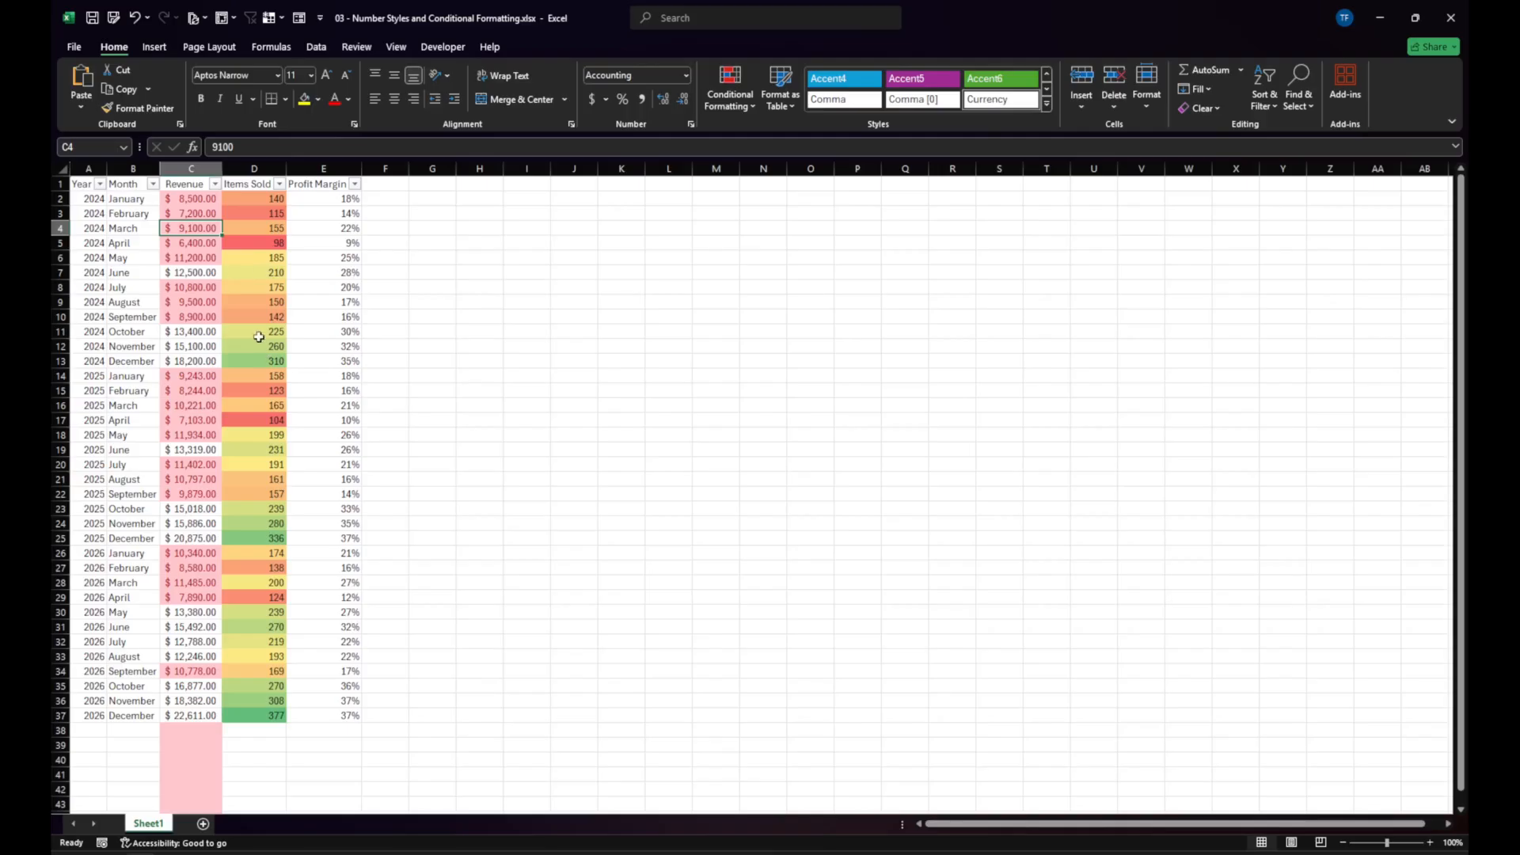
Delete both less-than rules, 12000 and 10000, from the Revenue column's conditional formatting.
{"action": "left_click", "coordinate": [190, 169]}
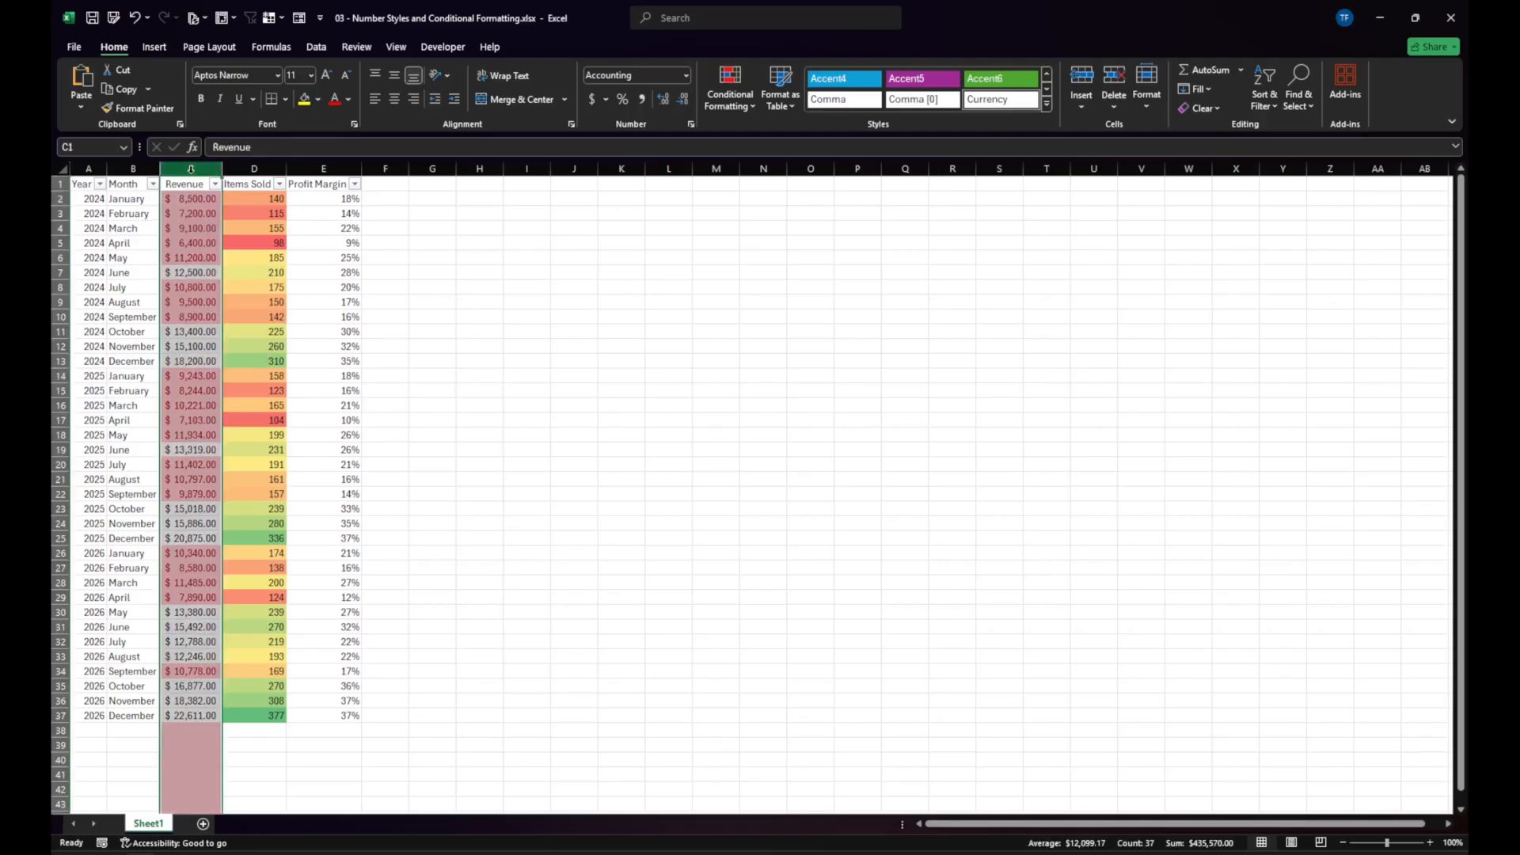
{"action": "left_click", "coordinate": [727, 97]}
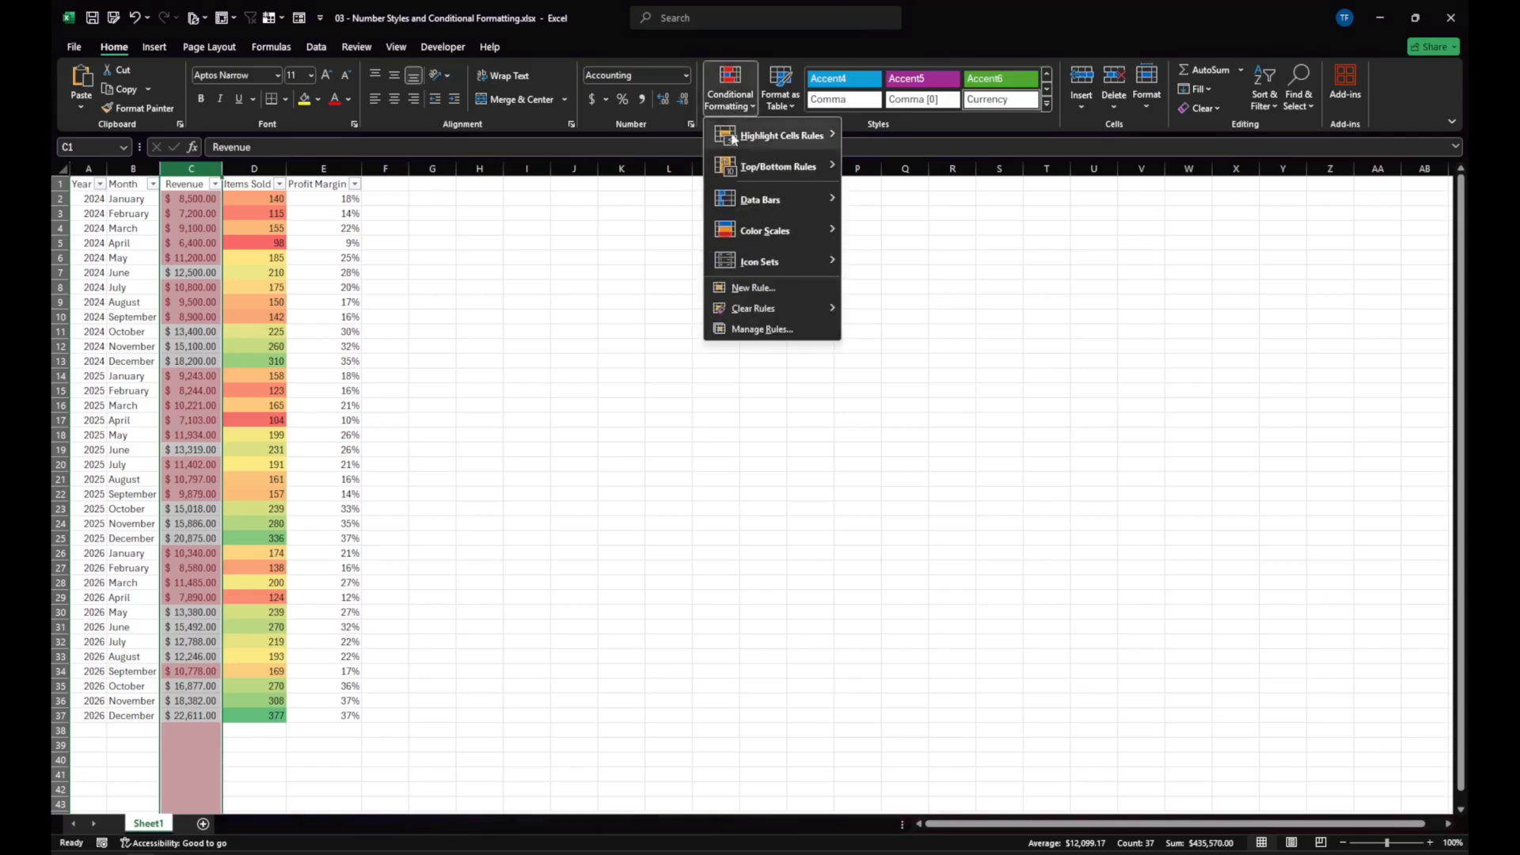
{"action": "left_click", "coordinate": [762, 330]}
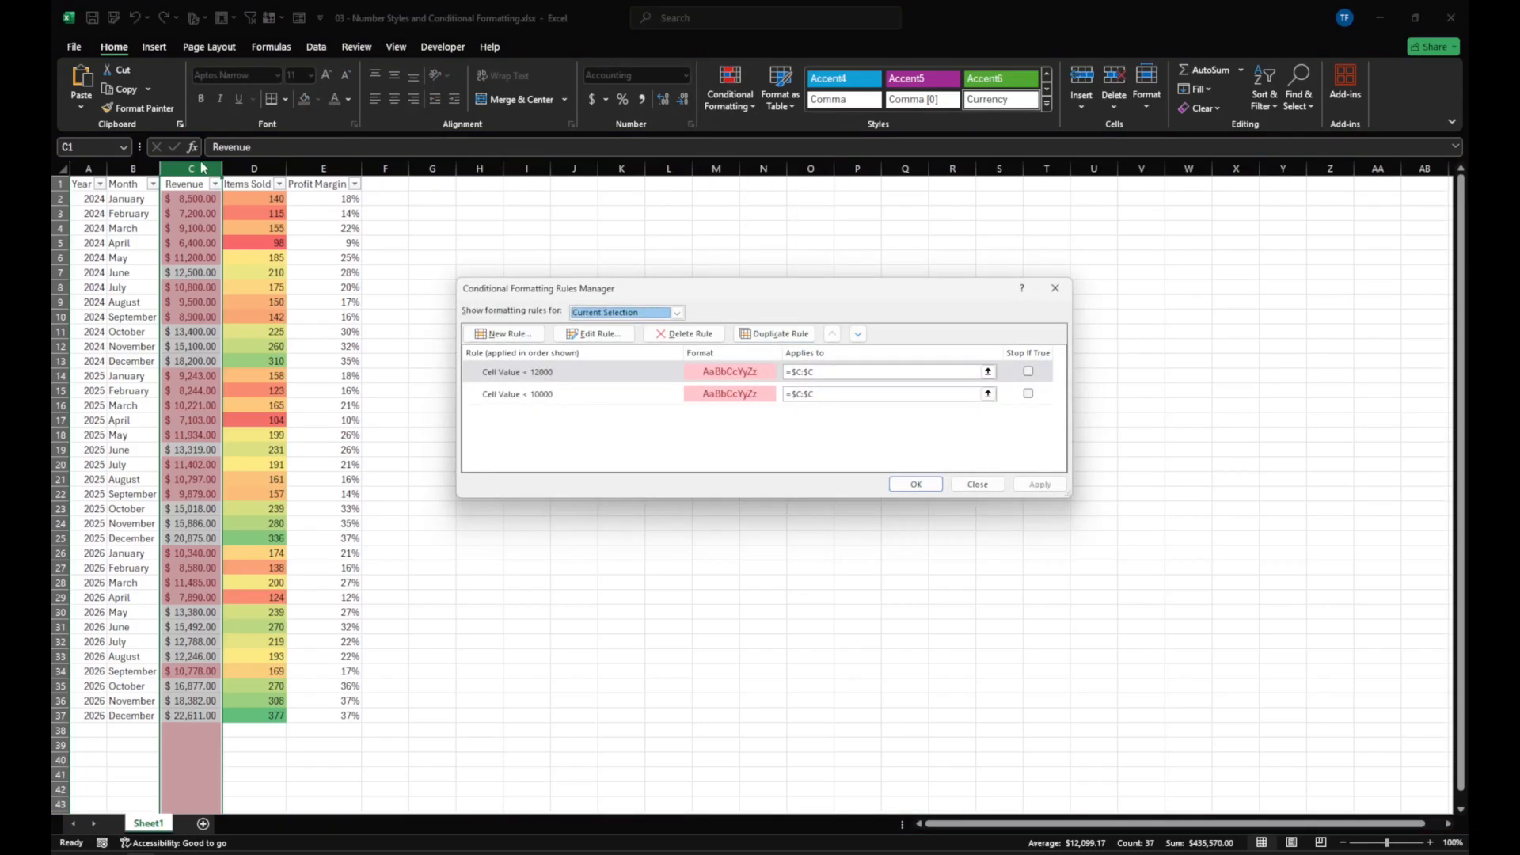
{"action": "left_click", "coordinate": [587, 375]}
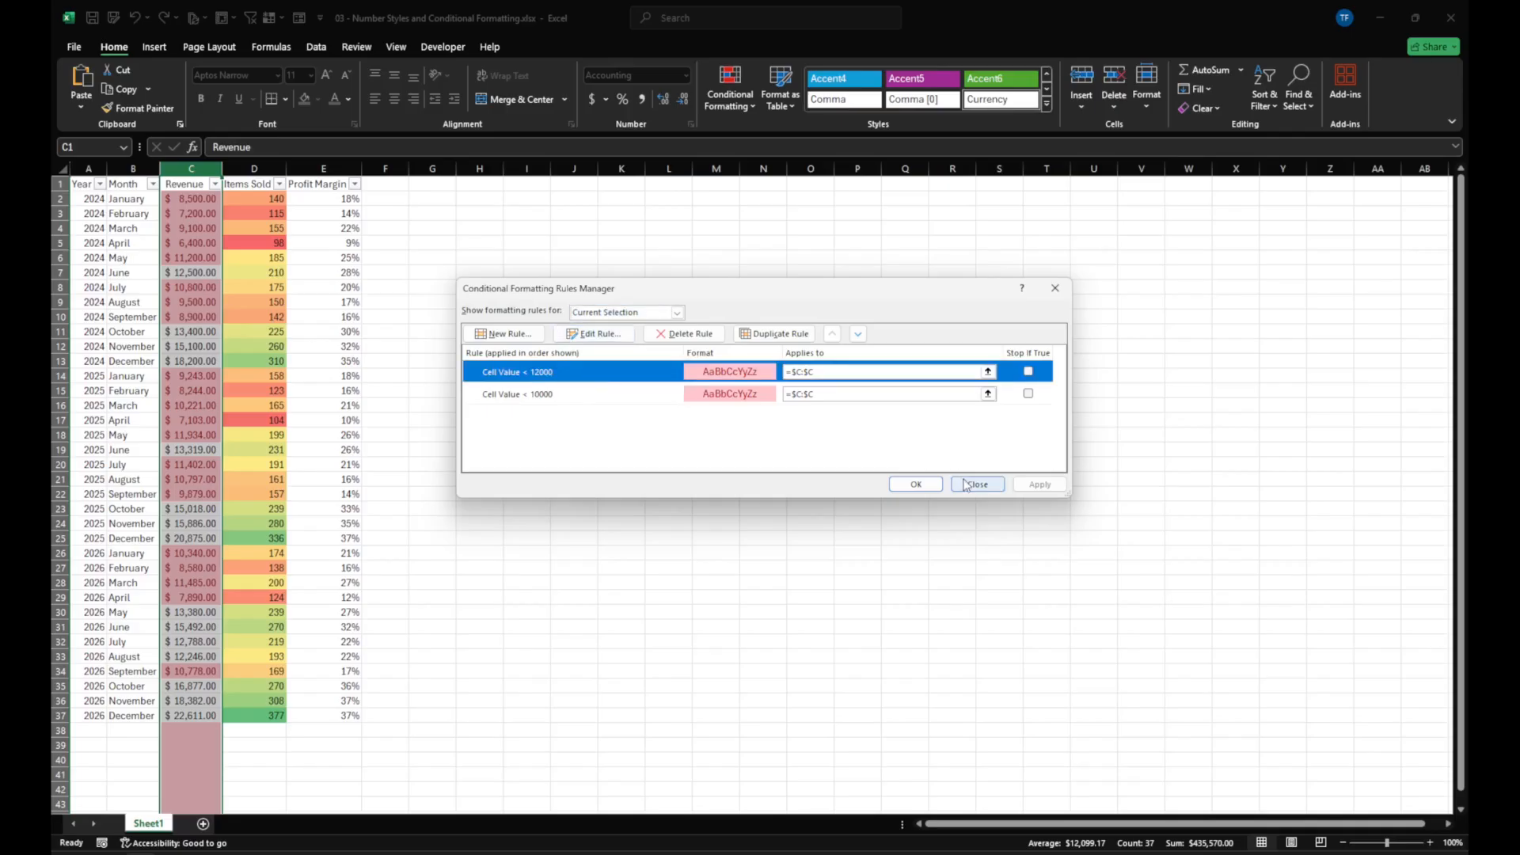
{"action": "left_click", "coordinate": [664, 339]}
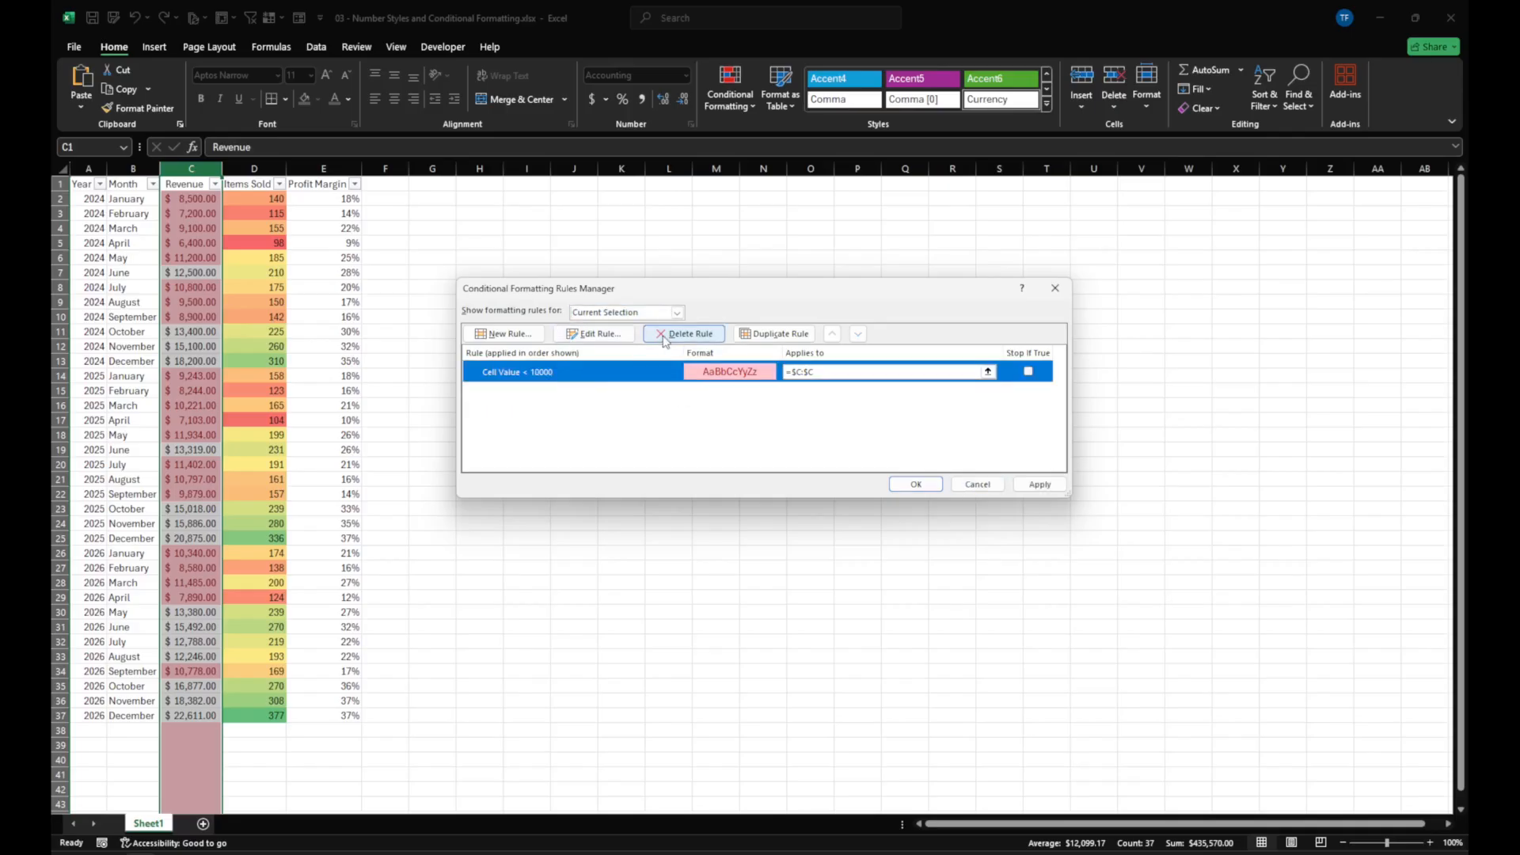
{"action": "left_click", "coordinate": [664, 339]}
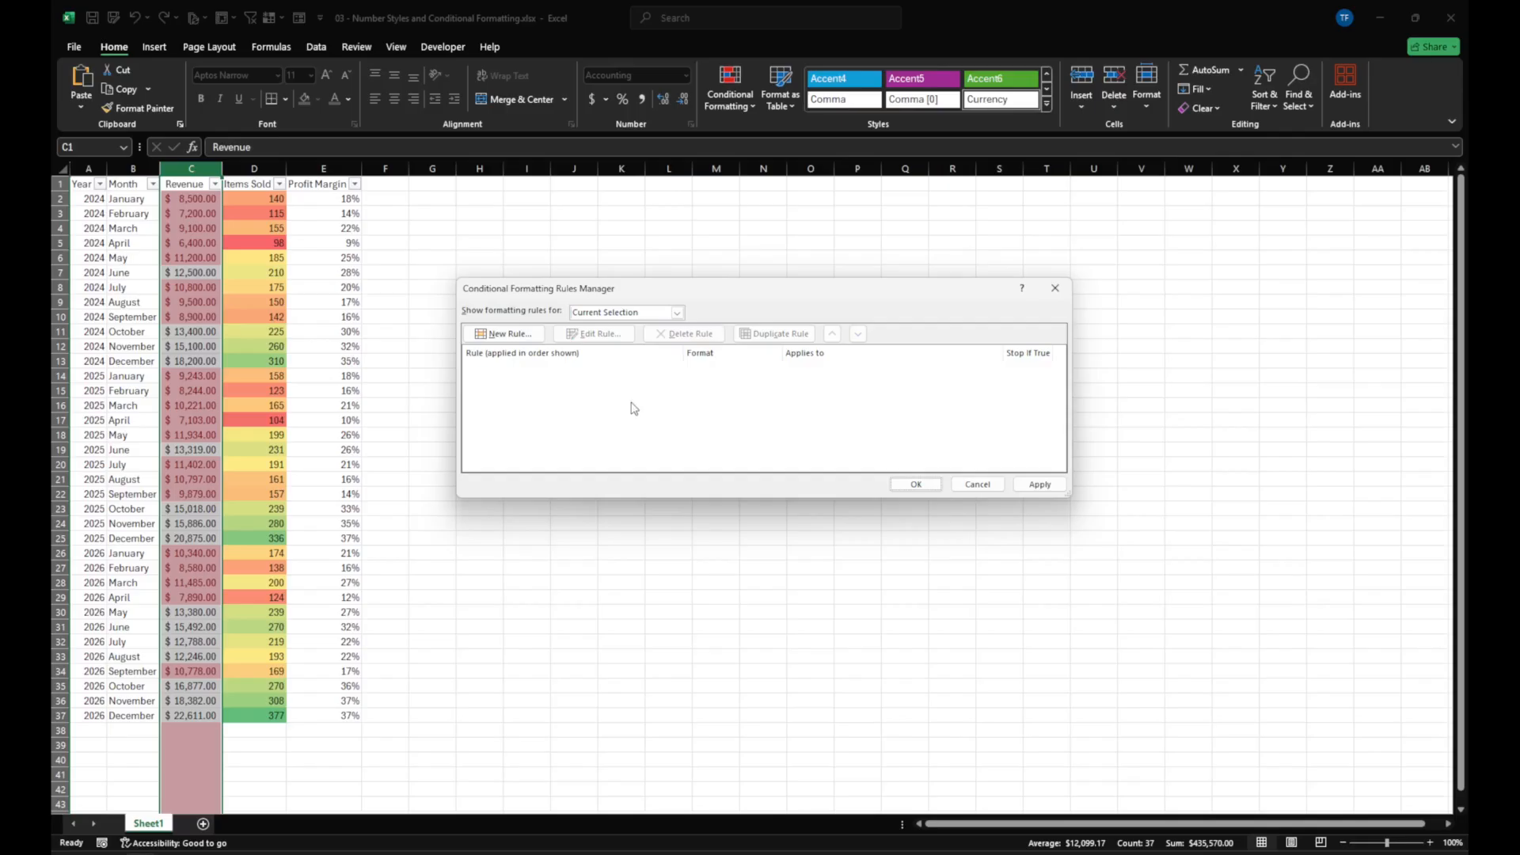
{"action": "left_click", "coordinate": [911, 484]}
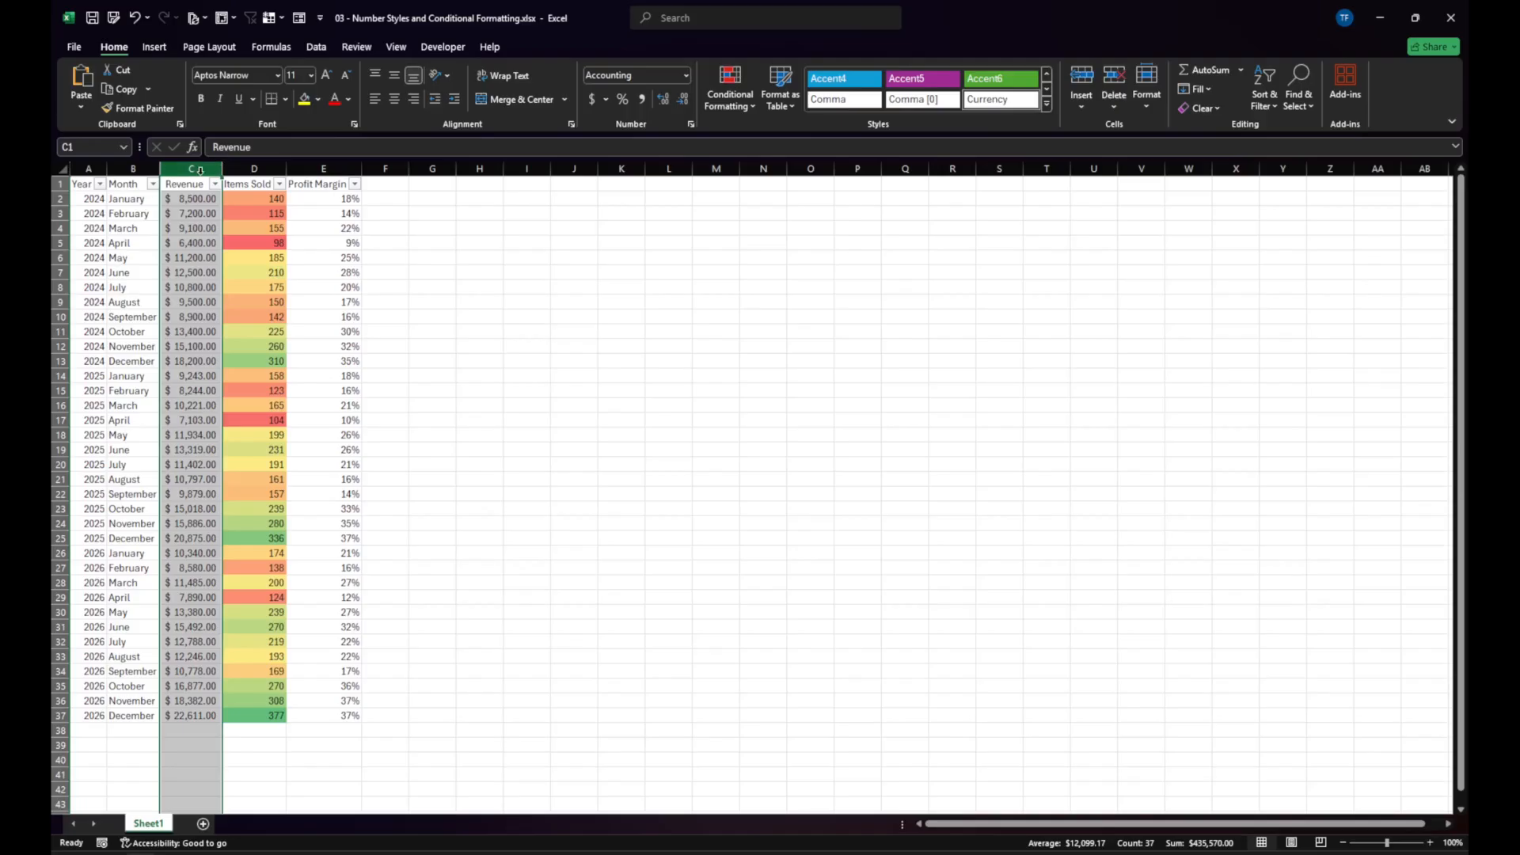
Highlight Revenue values greater than 12000 using Green Fill with Dark Green Text.
{"action": "left_click", "coordinate": [735, 111]}
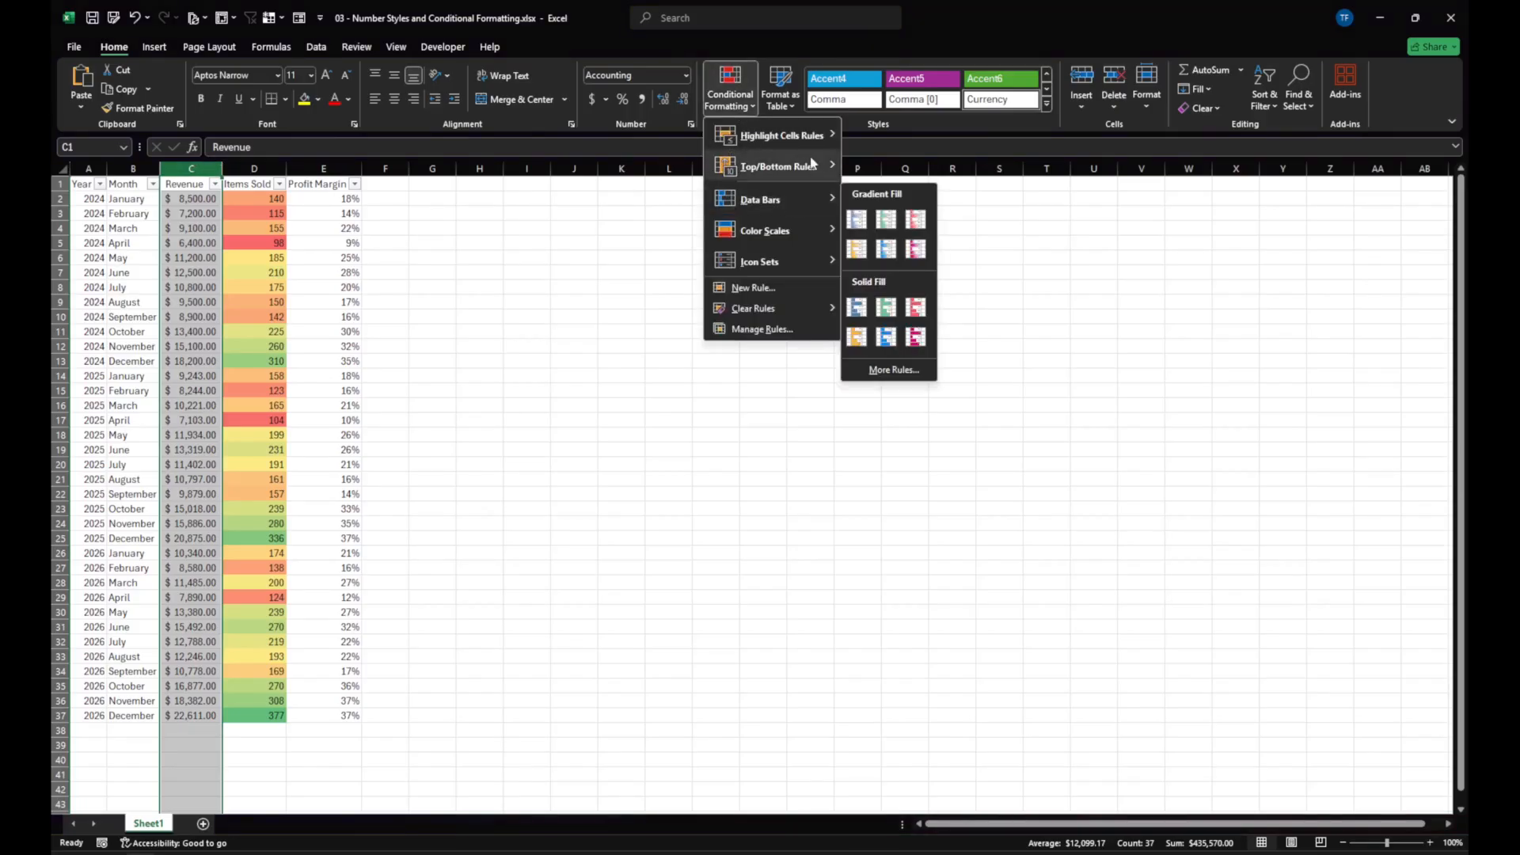
{"action": "mouse_move", "coordinate": [808, 135]}
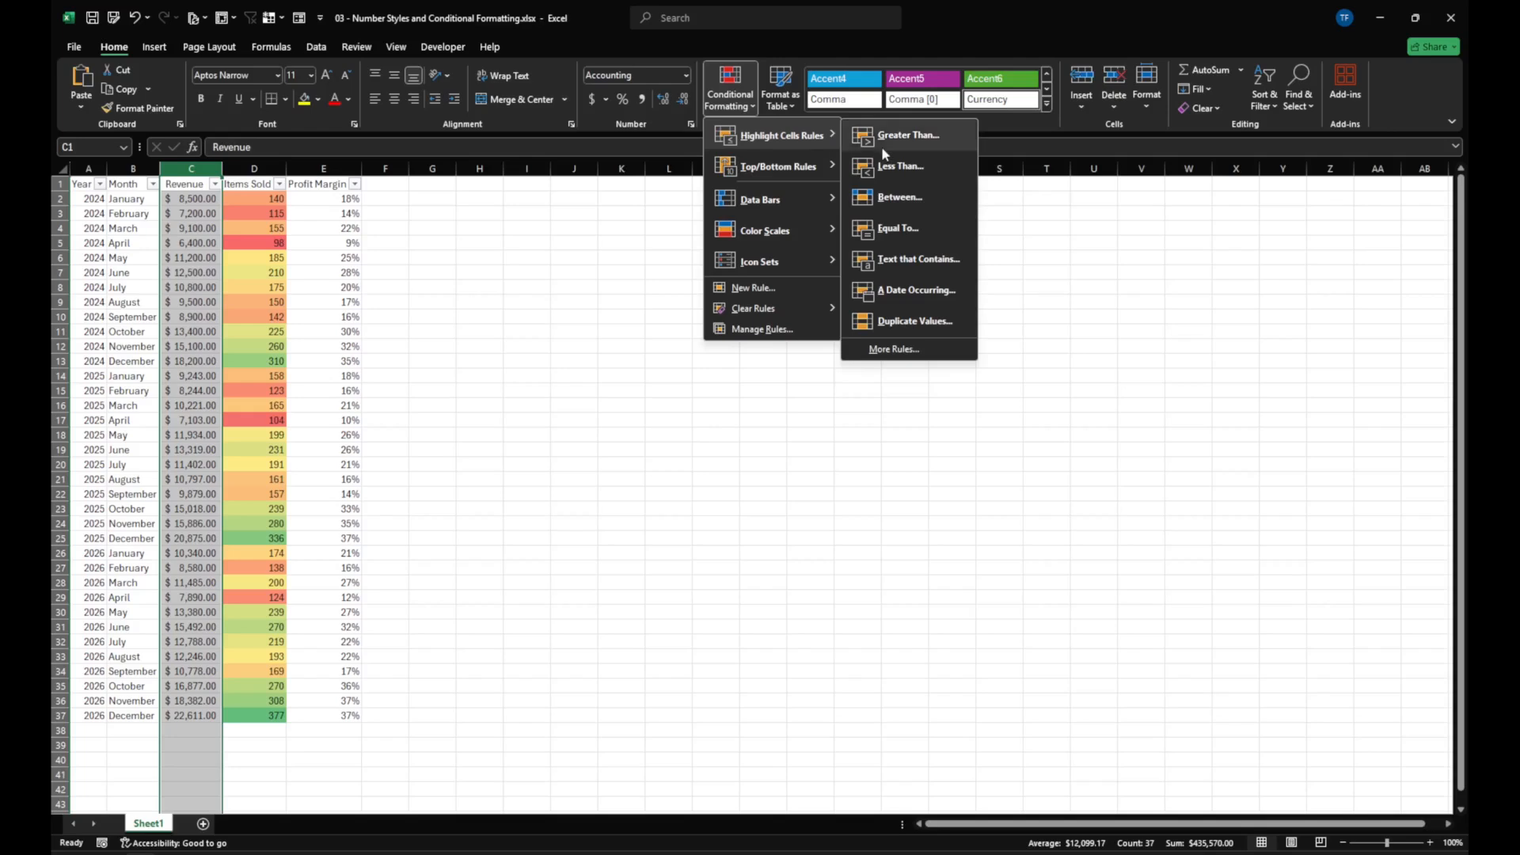
{"action": "left_click", "coordinate": [915, 138]}
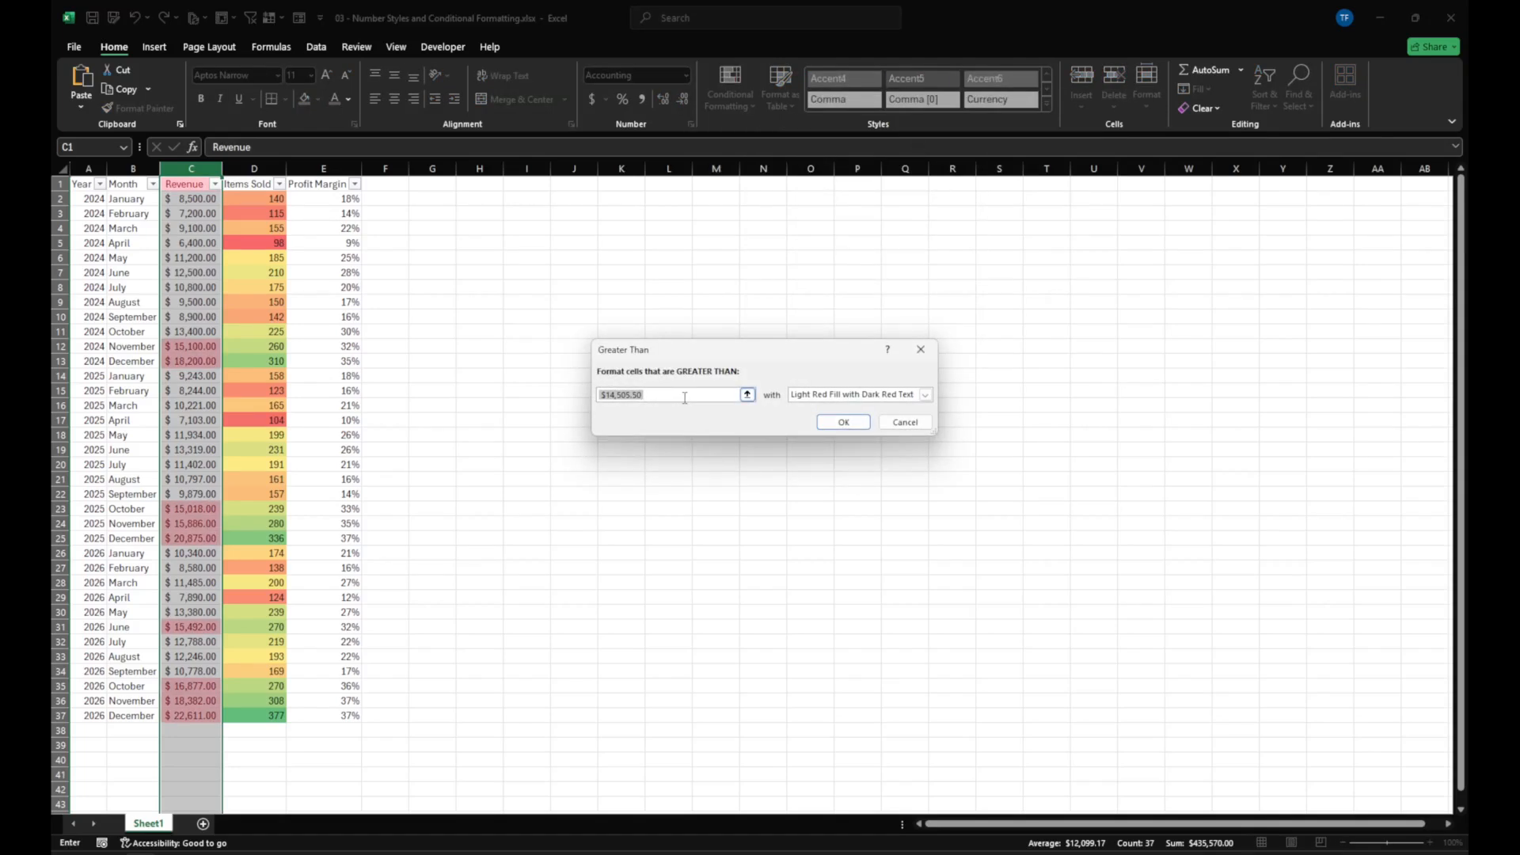
{"action": "type", "text": "12000"}
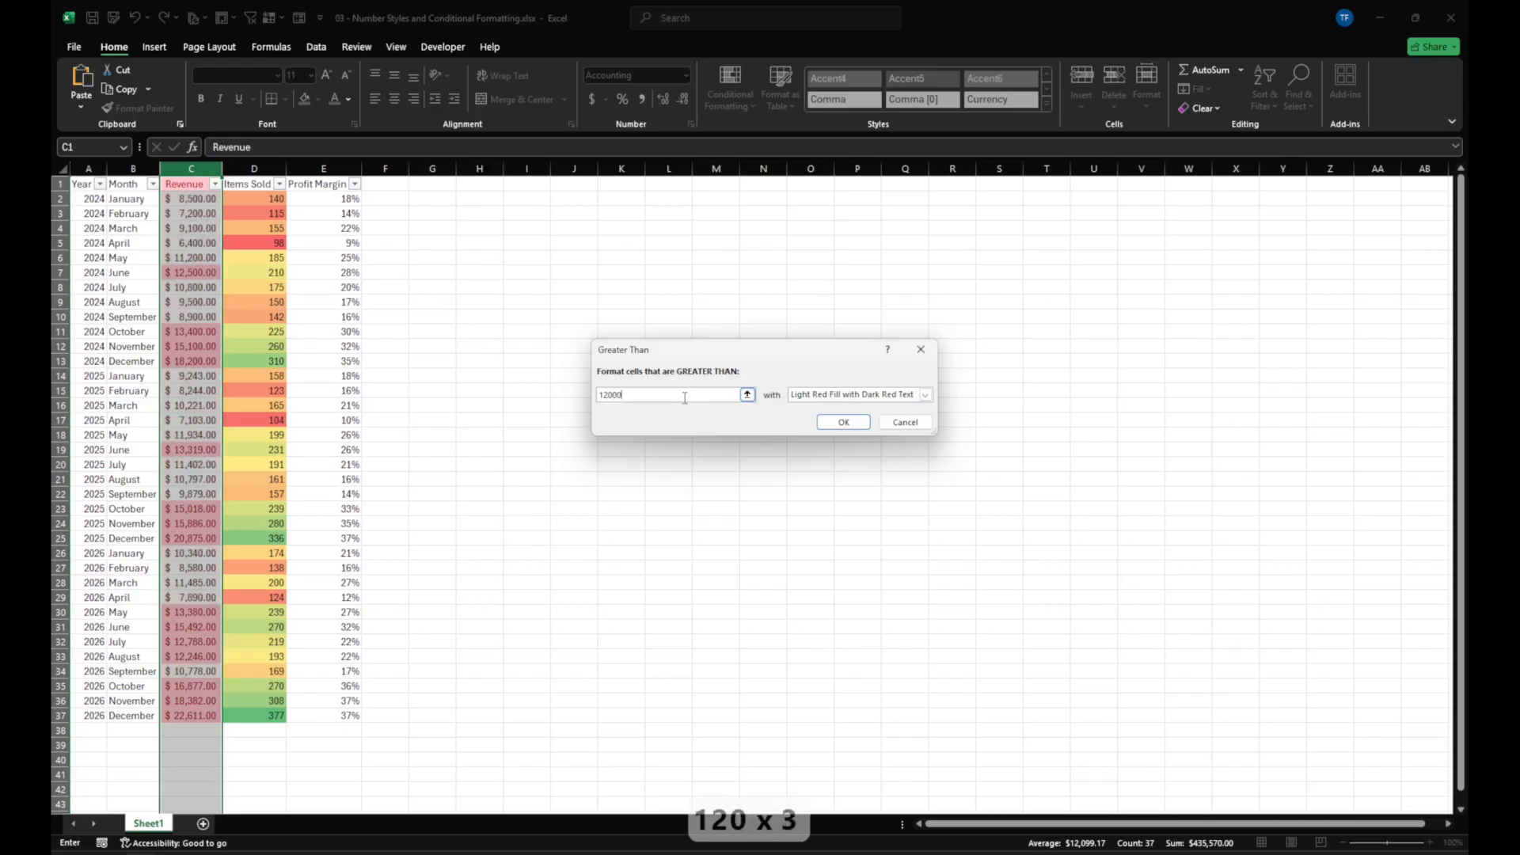
{"action": "left_click", "coordinate": [925, 395]}
{"action": "left_click", "coordinate": [866, 428]}
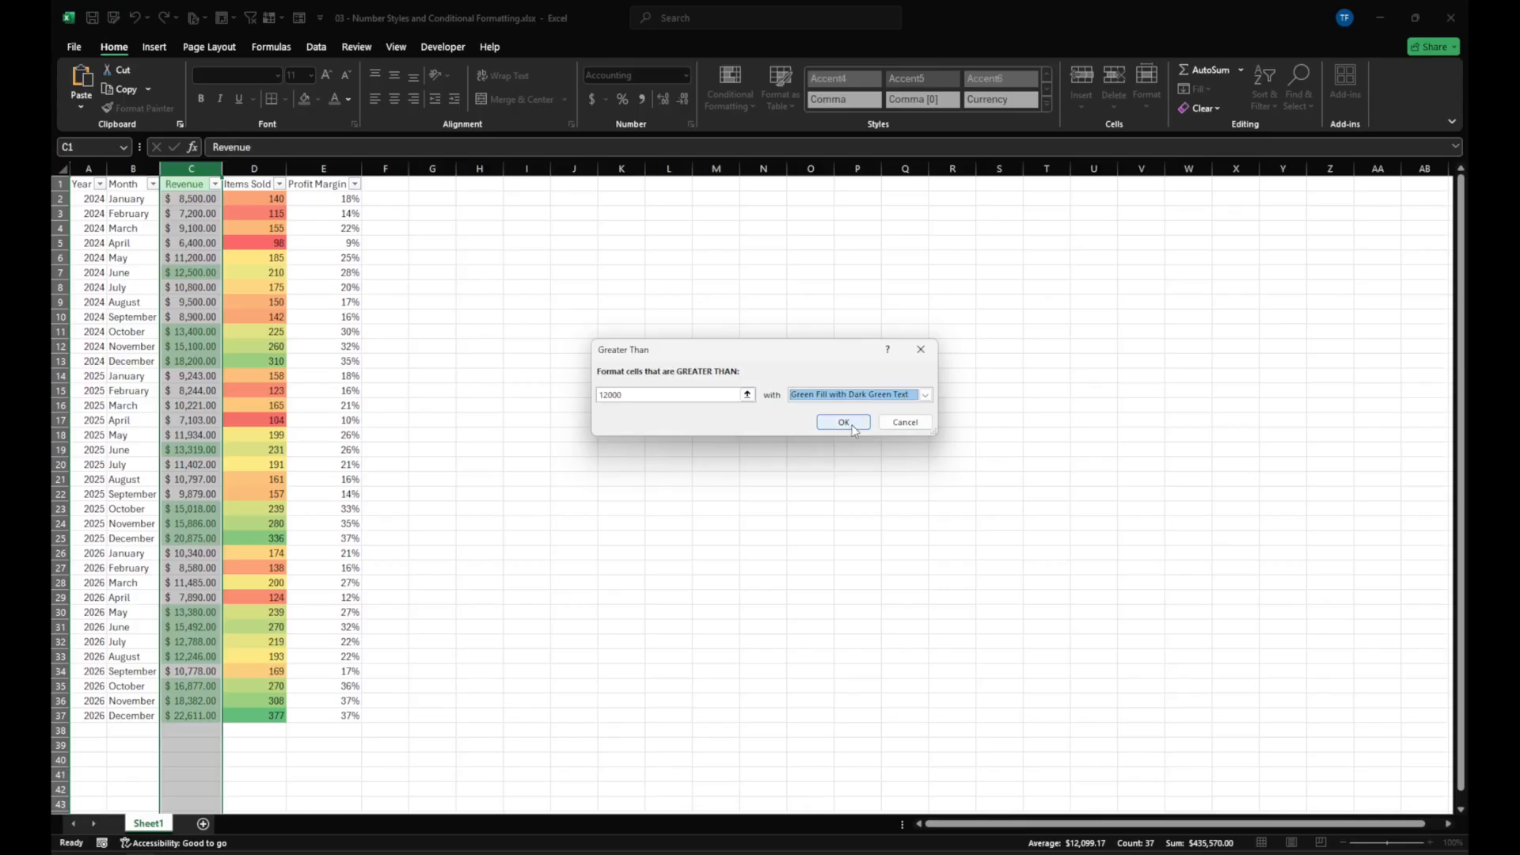
{"action": "left_click", "coordinate": [852, 426]}
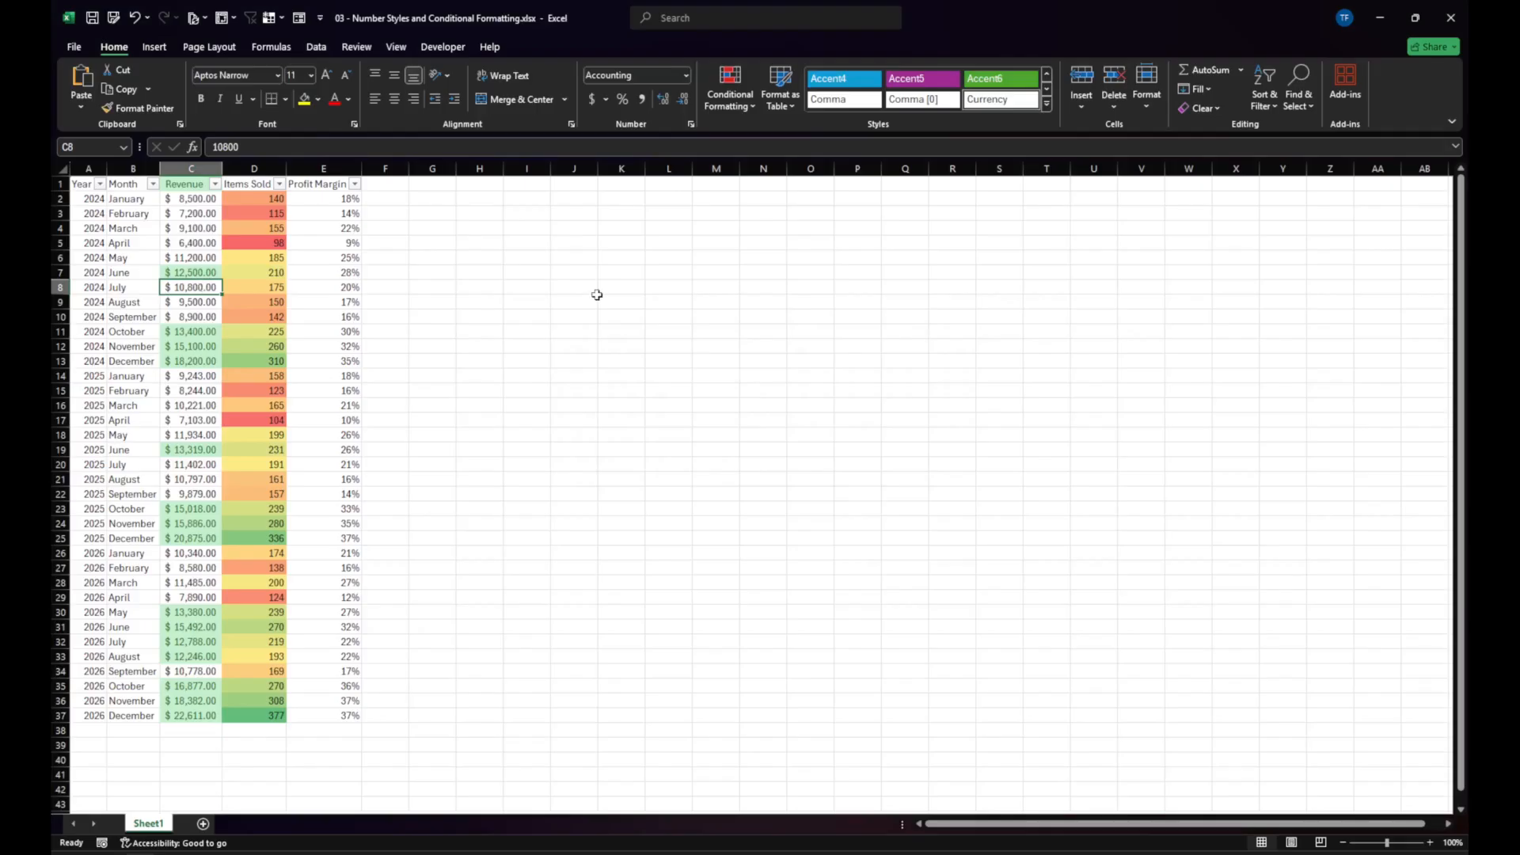
Compare the green-highlighted Revenue cells with the Items Sold color scale for the same months.
{"action": "left_click", "coordinate": [559, 303]}
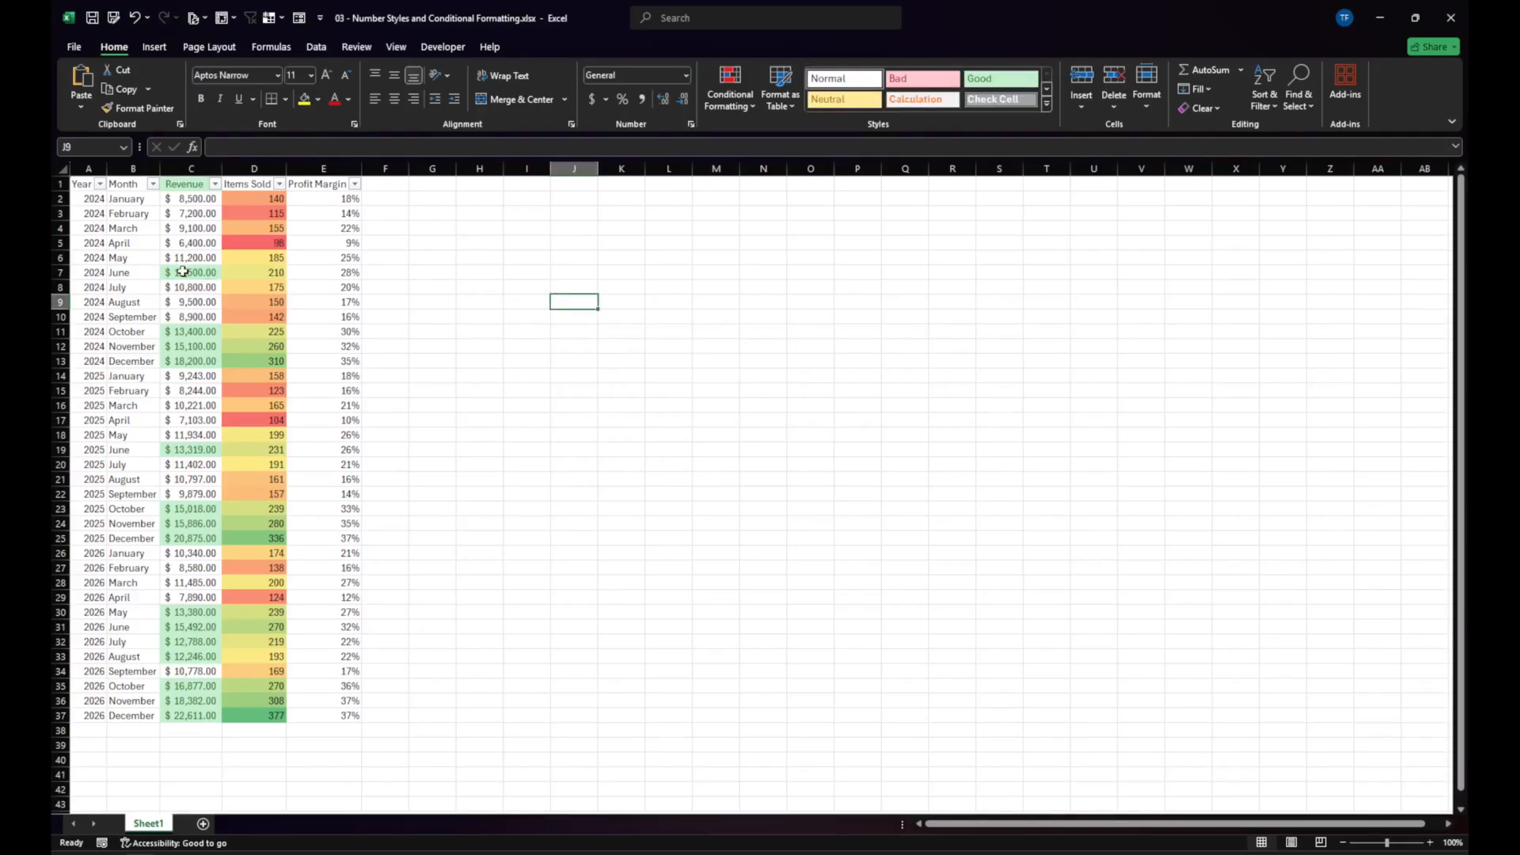
{"action": "left_click", "coordinate": [242, 450]}
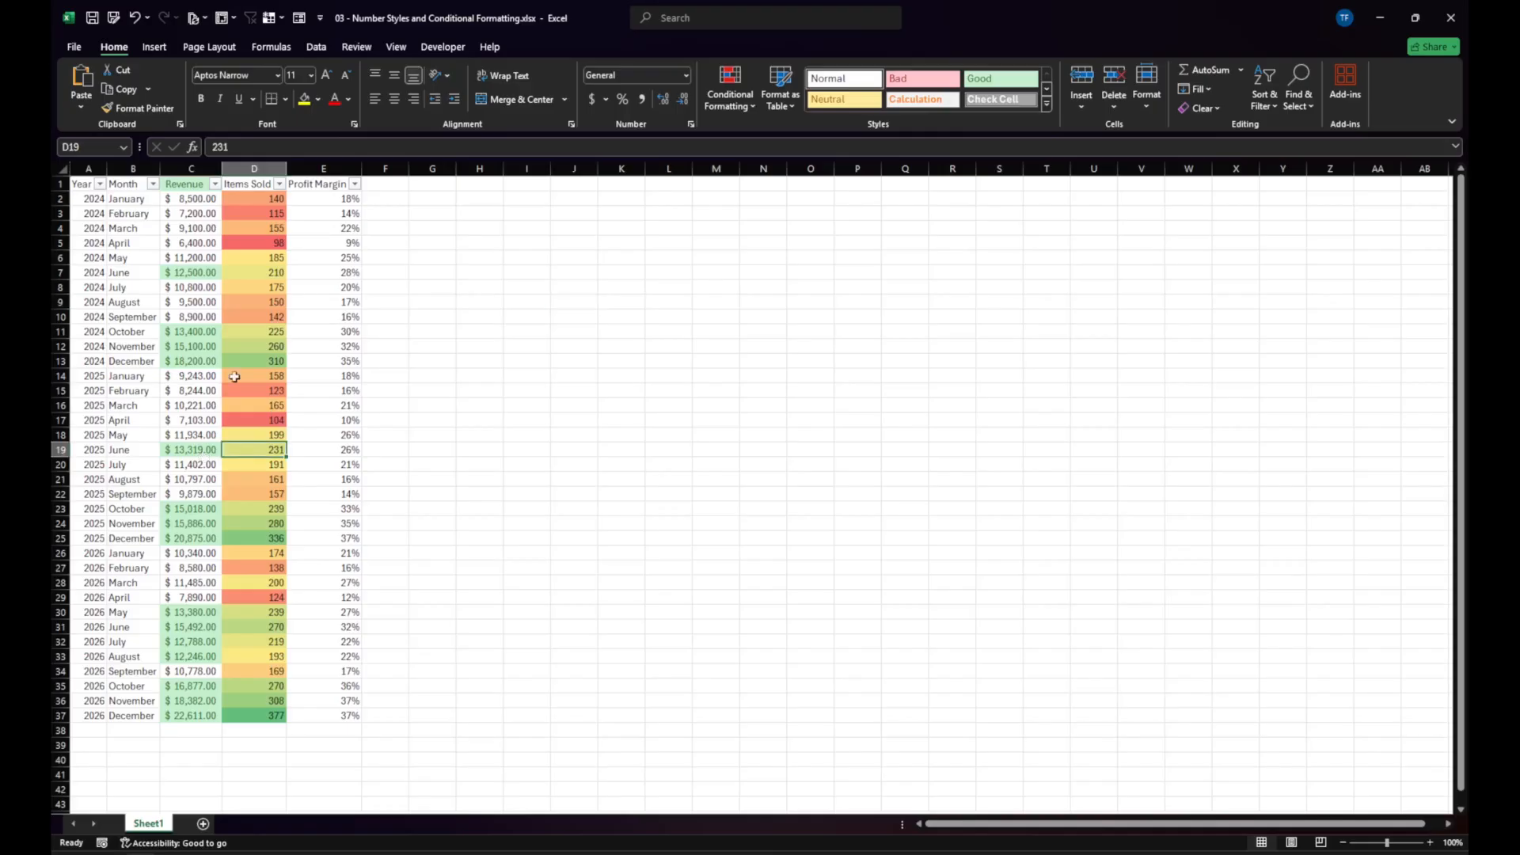
{"action": "left_click", "coordinate": [252, 332]}
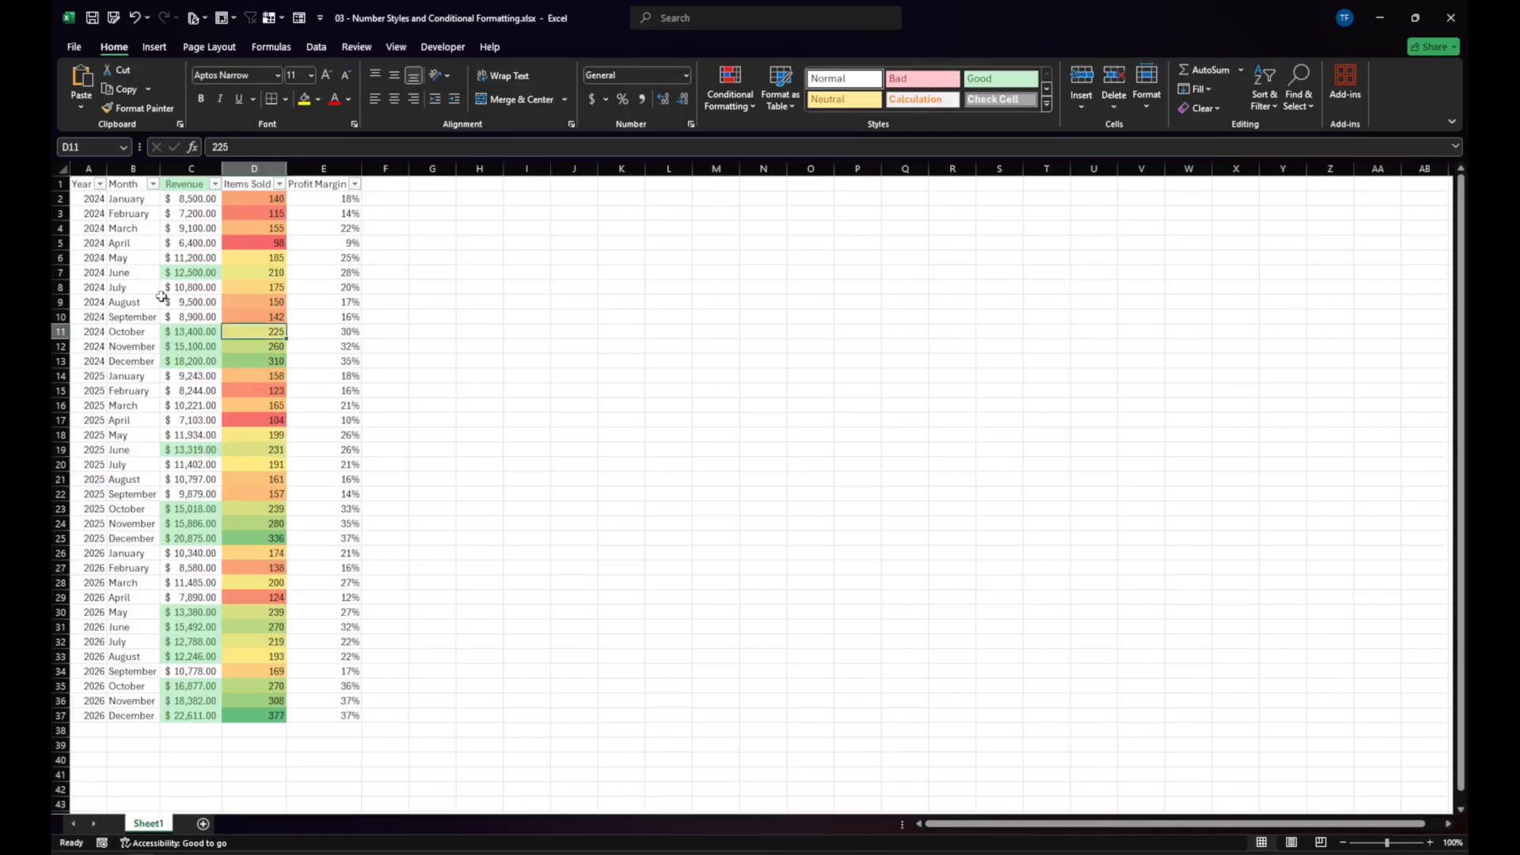
{"action": "left_click", "coordinate": [255, 345]}
{"action": "left_click", "coordinate": [175, 343]}
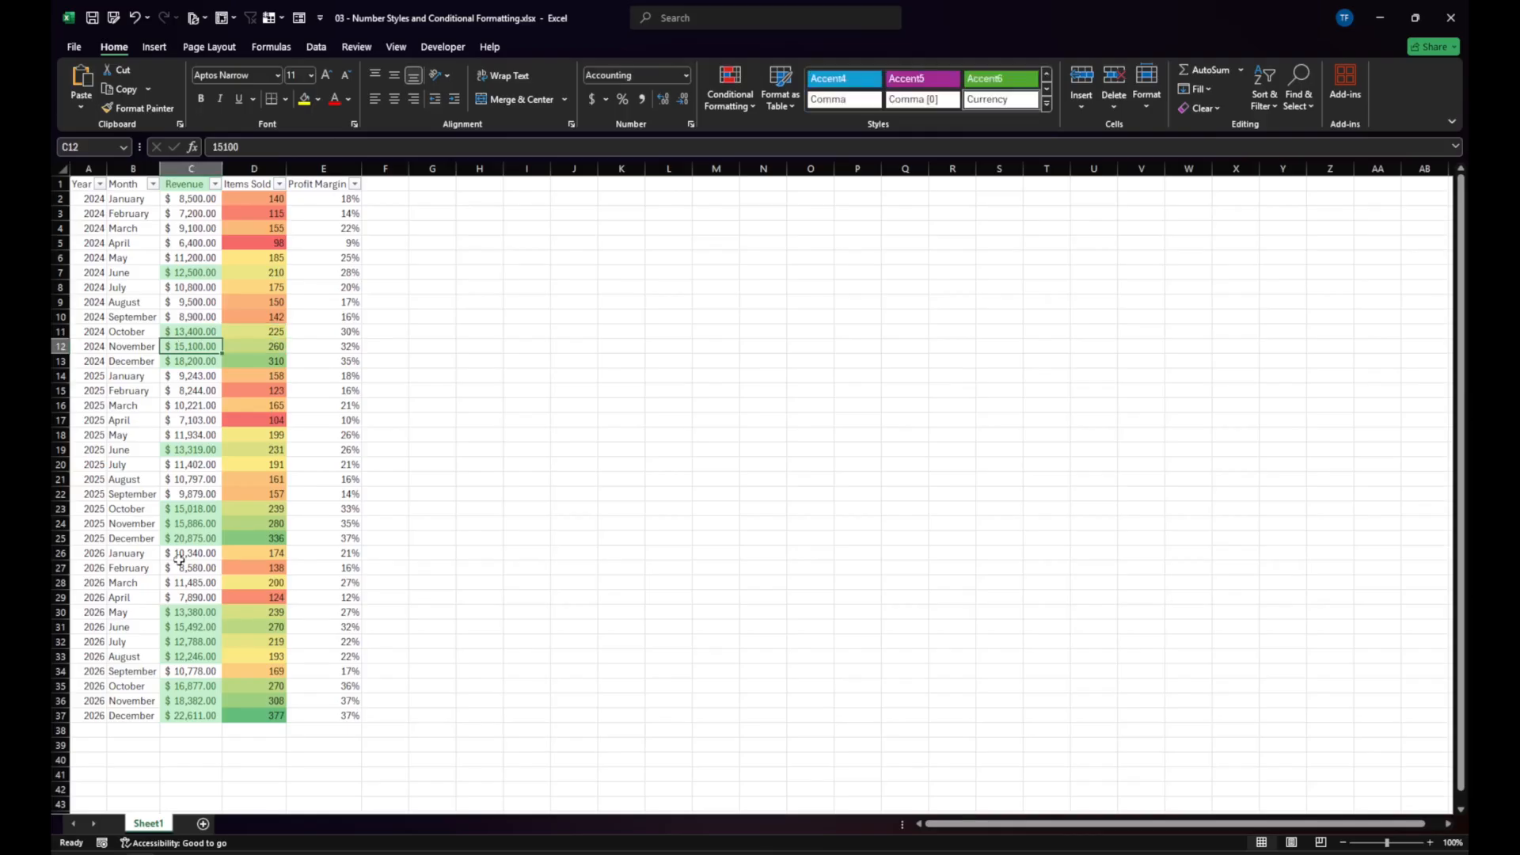
Review the conditional formatting rules applied to the Revenue column, leaving them as they are.
{"action": "left_click", "coordinate": [193, 197]}
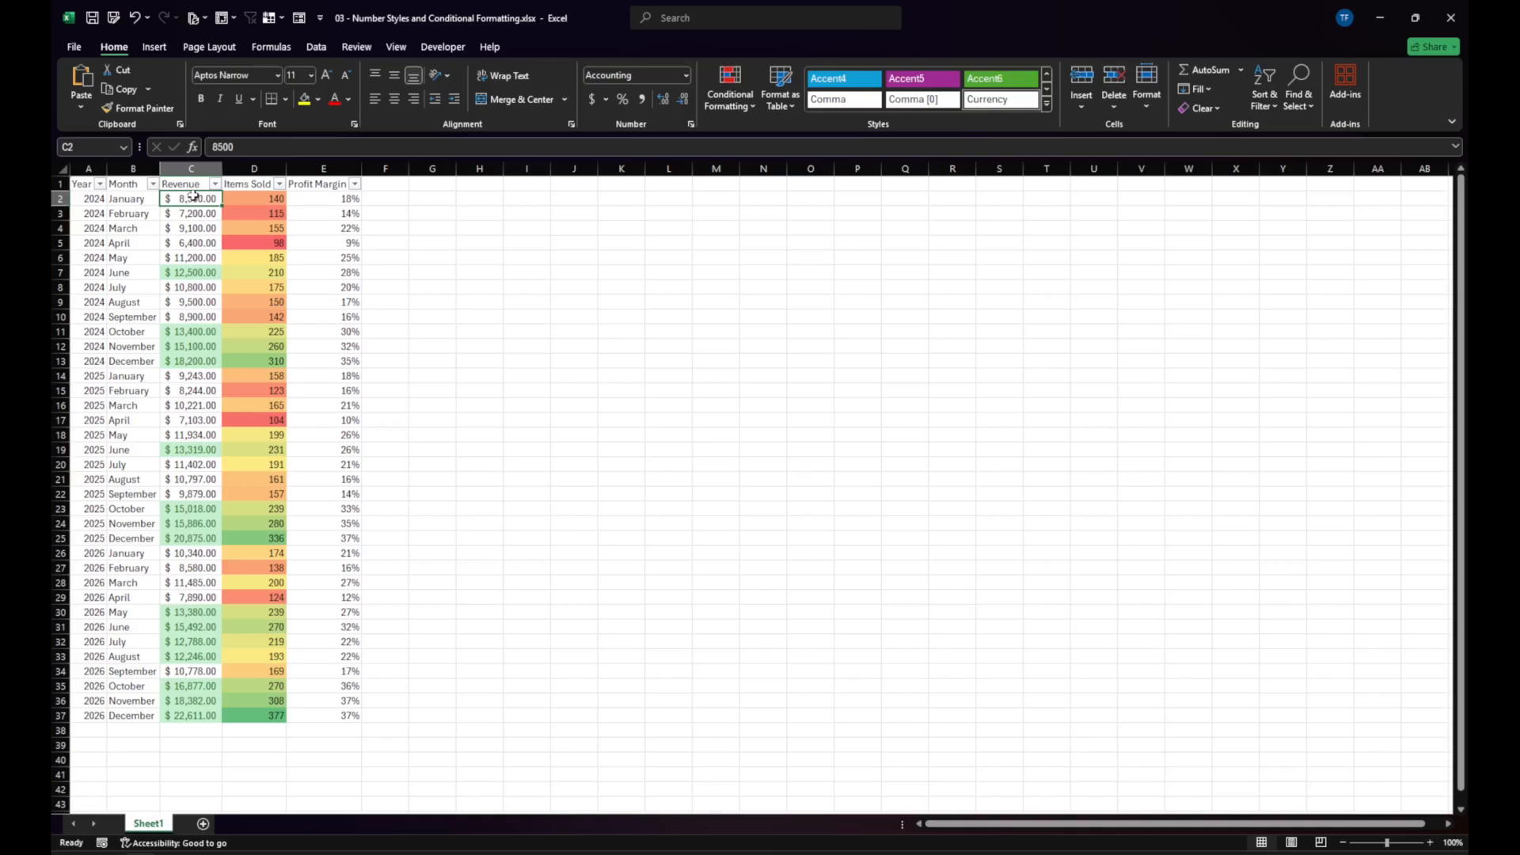
{"action": "left_click", "coordinate": [198, 161]}
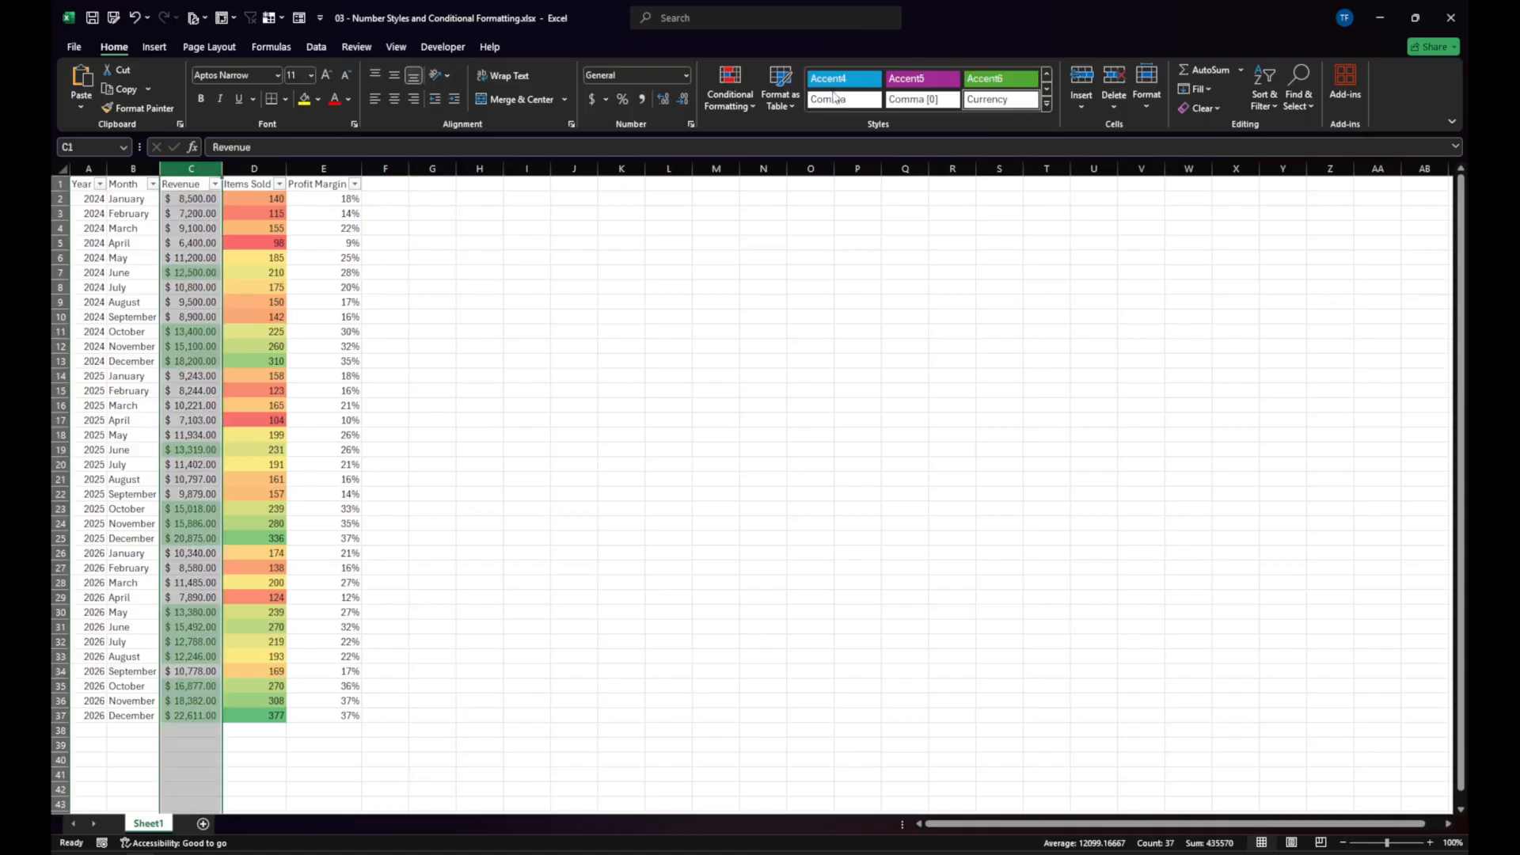
{"action": "left_click", "coordinate": [732, 101]}
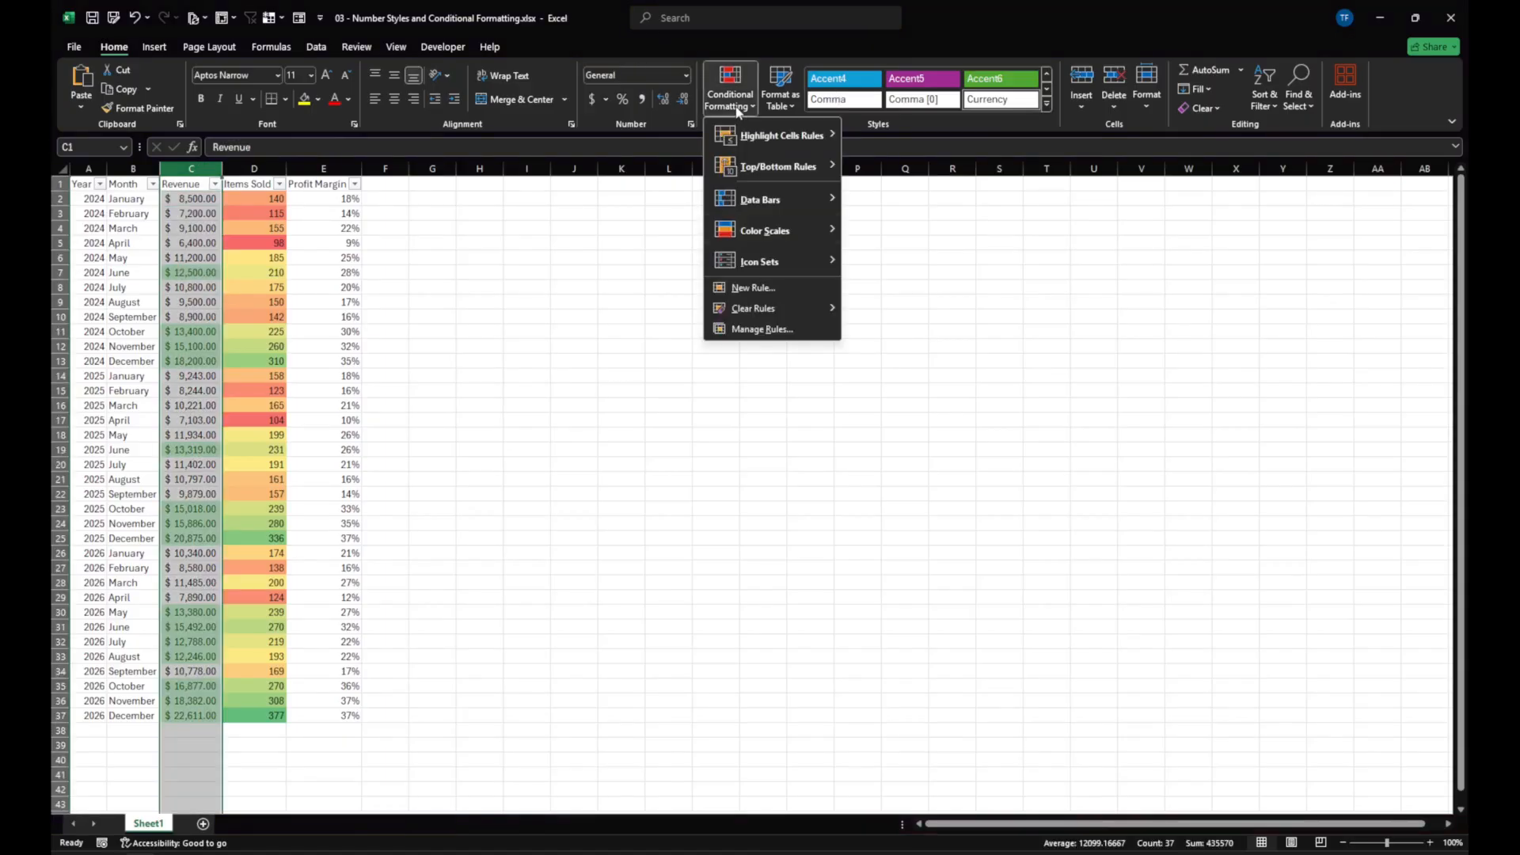
{"action": "left_click", "coordinate": [747, 331]}
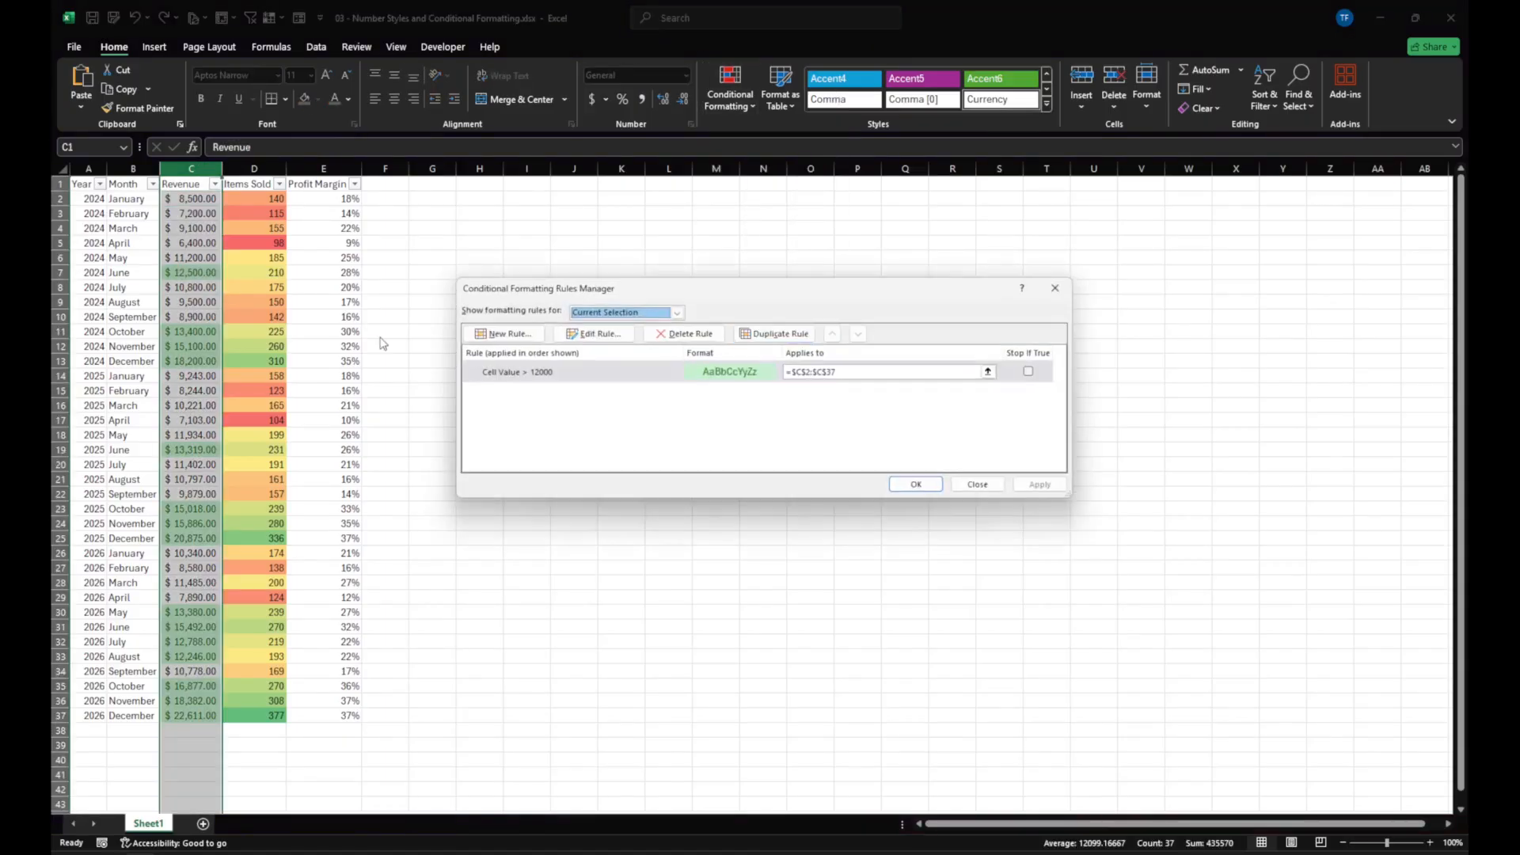
{"action": "left_click", "coordinate": [977, 483]}
Review the conditional formatting rules applied to the Items Sold column, leaving them as they are.
{"action": "left_click", "coordinate": [254, 168]}
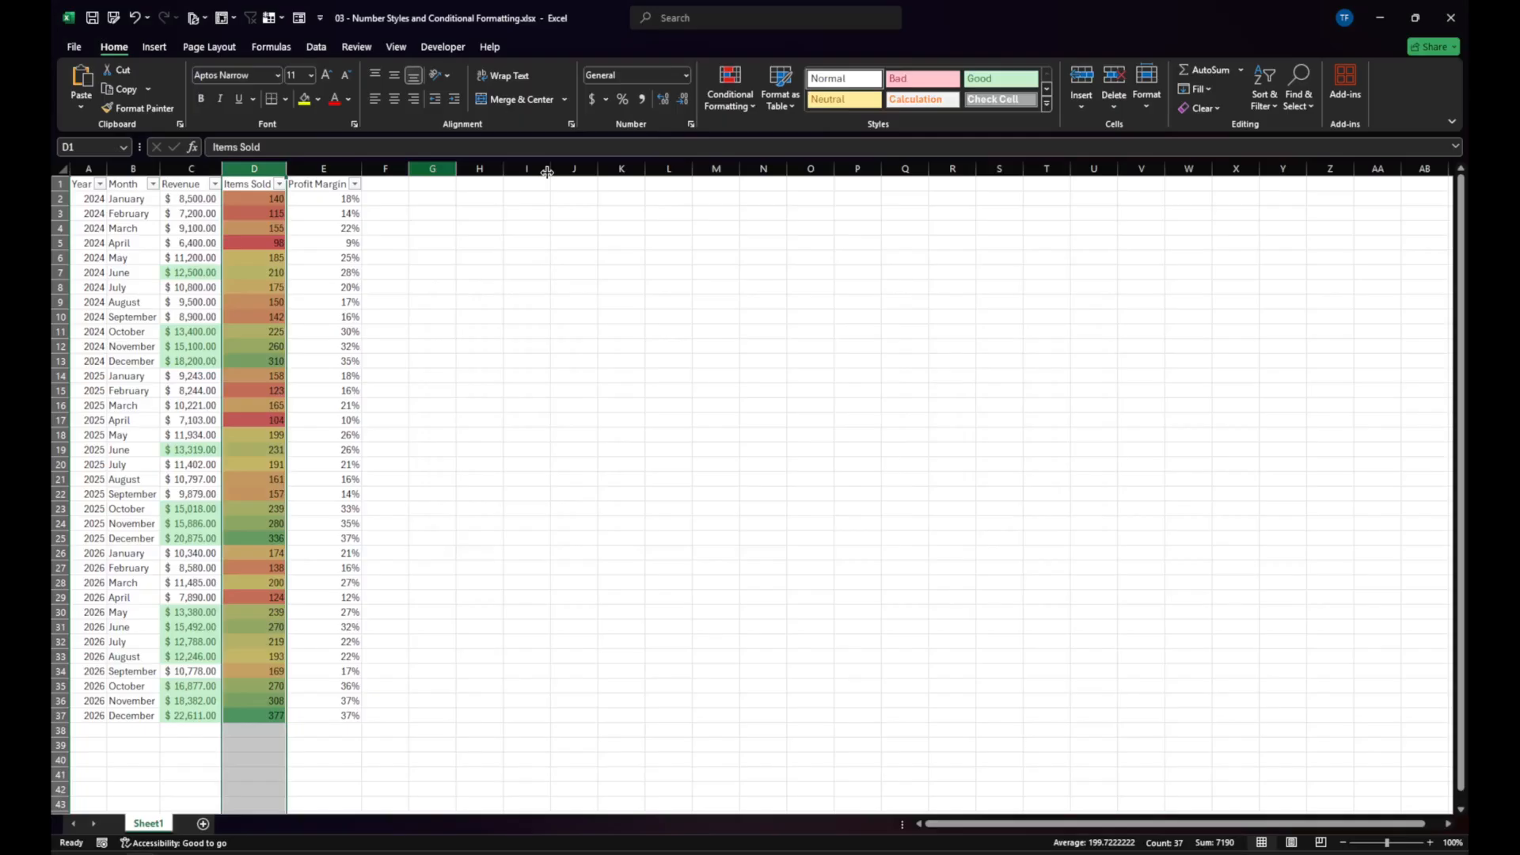
{"action": "left_click", "coordinate": [730, 91]}
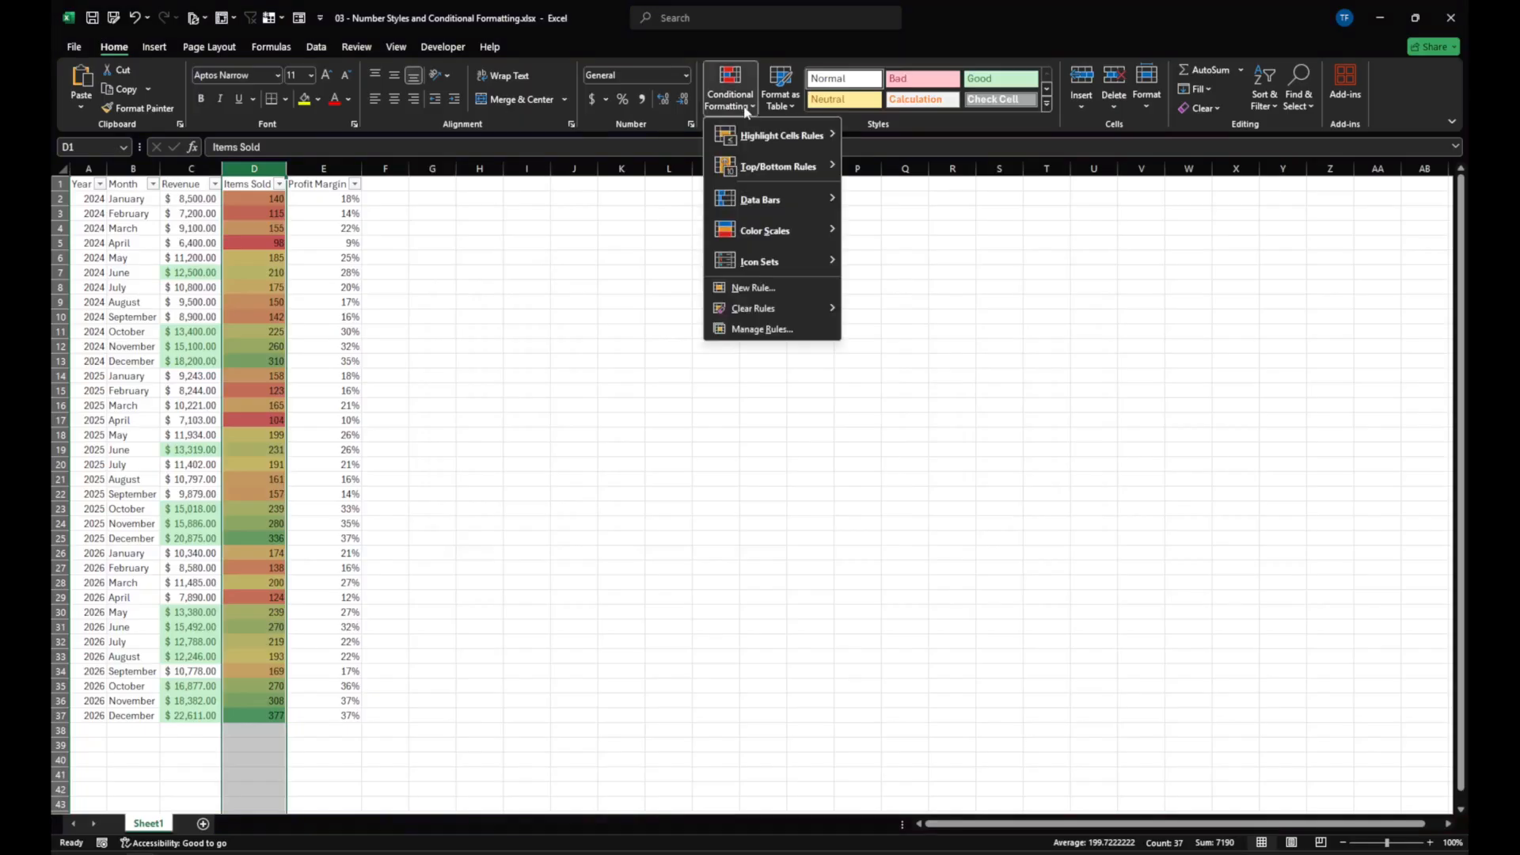
{"action": "left_click", "coordinate": [756, 330]}
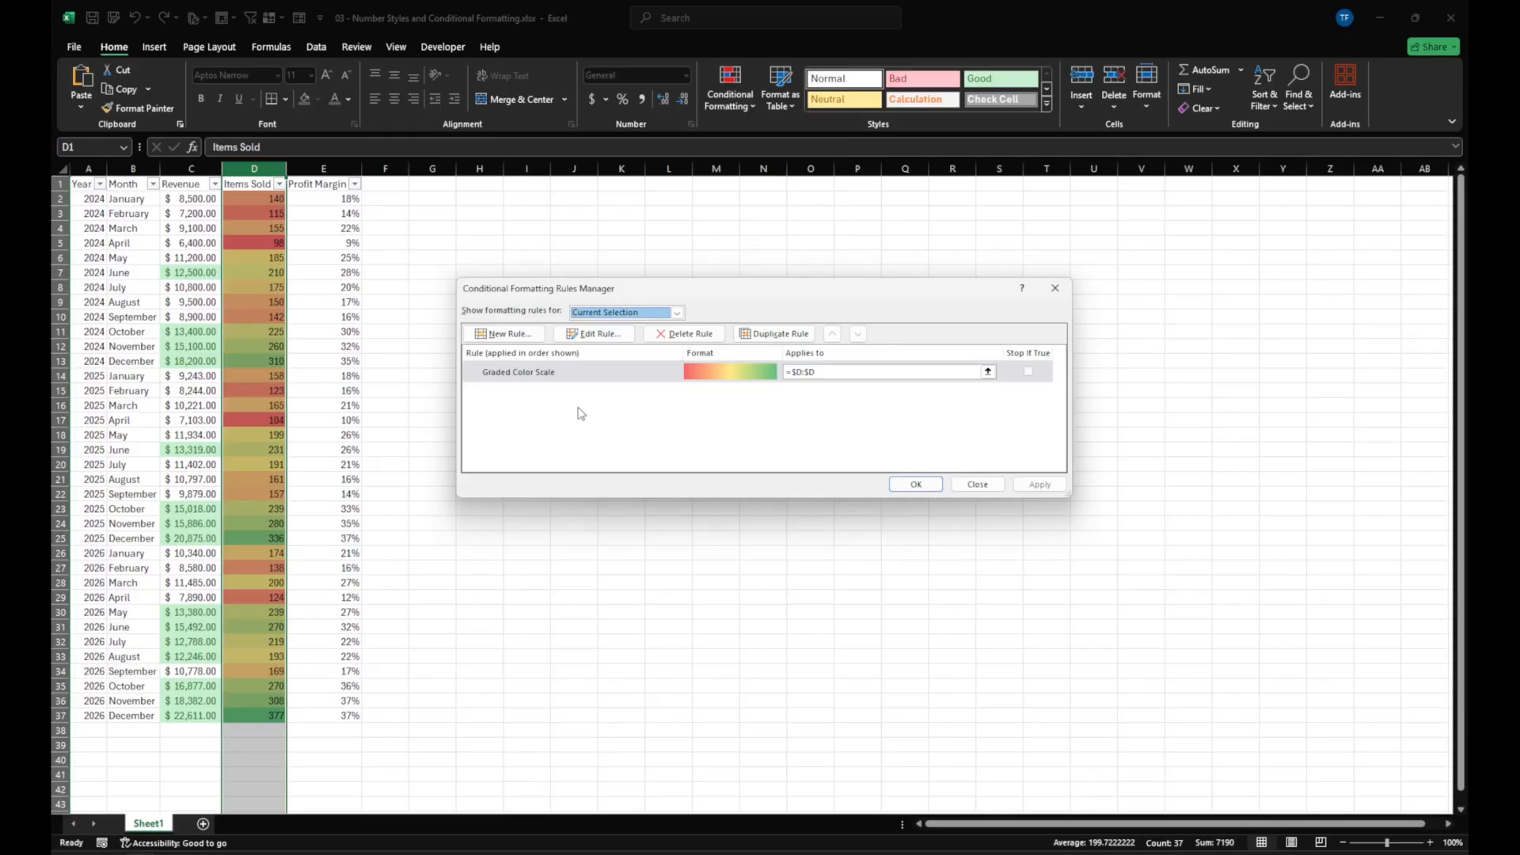
{"action": "left_click", "coordinate": [977, 484]}
{"action": "left_click", "coordinate": [481, 367]}
{"action": "key", "text": "Escape"}
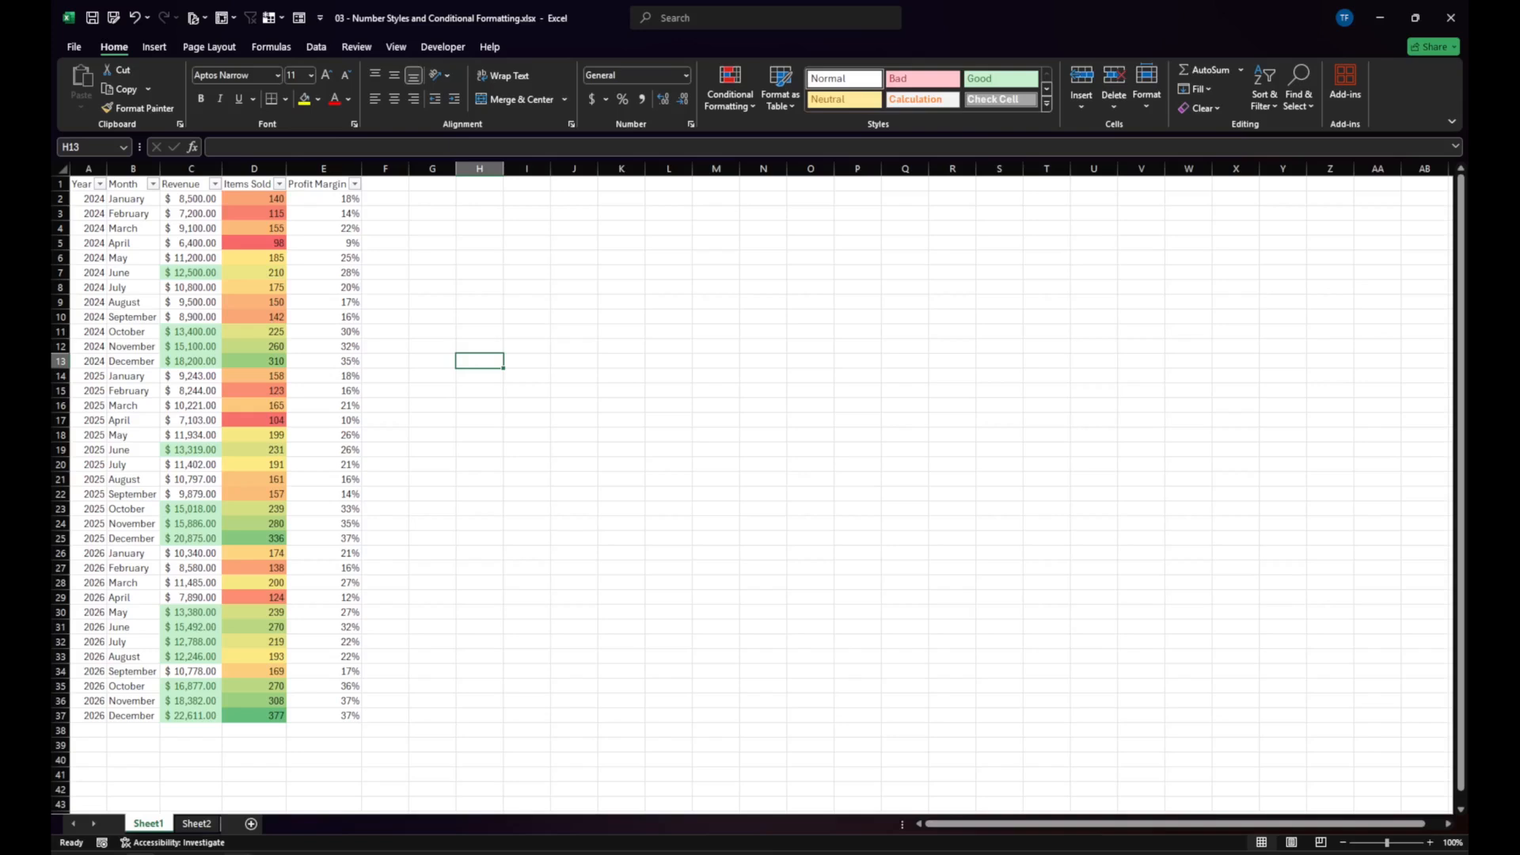
Autofit the column widths of the entire unformatted data sheet, Sheet2.
{"action": "left_click", "coordinate": [197, 824]}
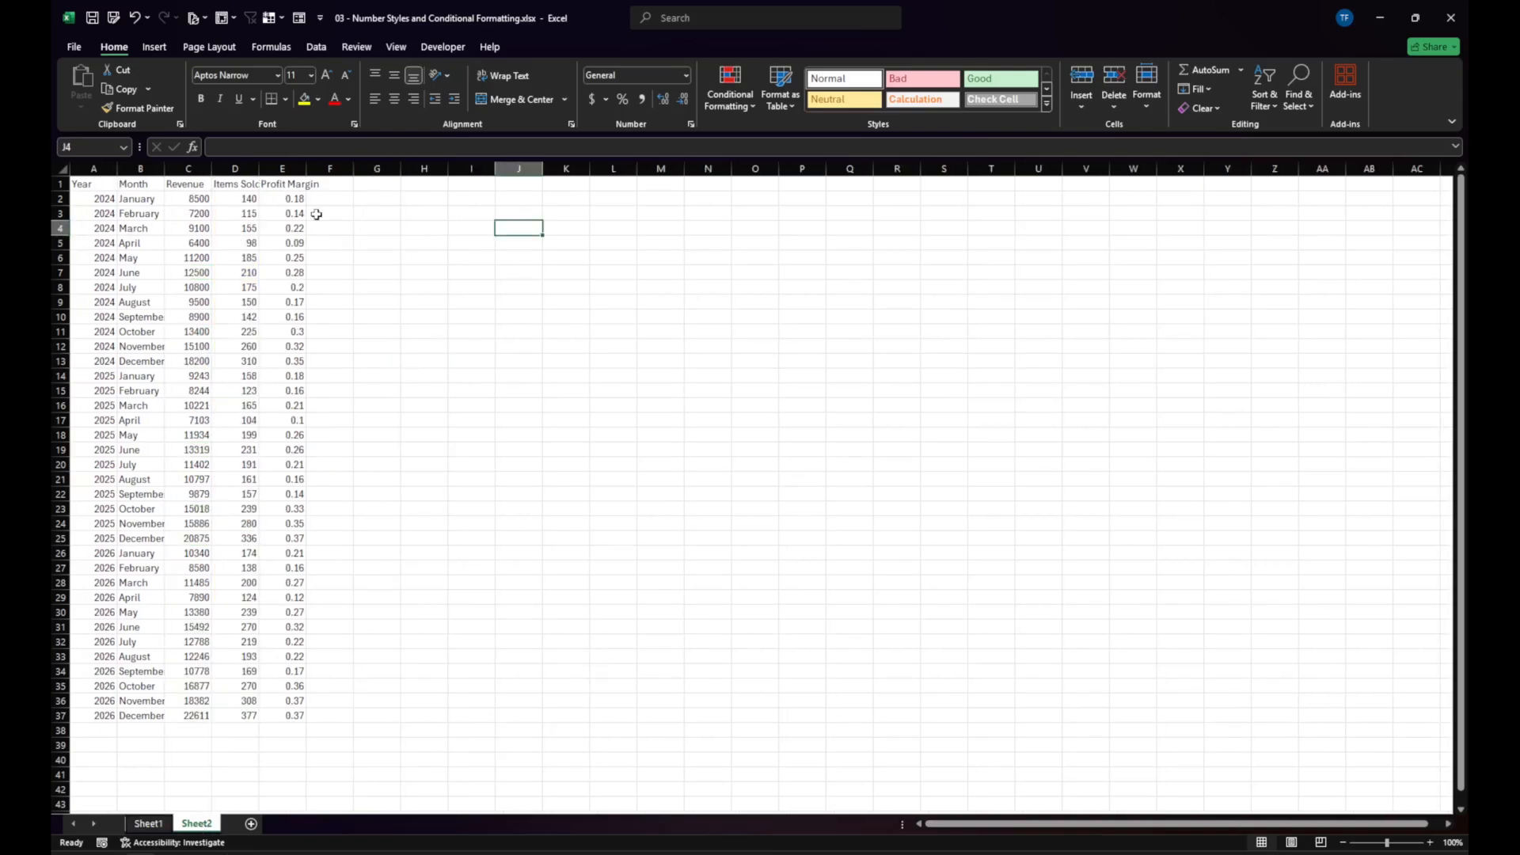
{"action": "left_click_drag", "start_coordinate": [190, 199], "coordinate": [261, 294]}
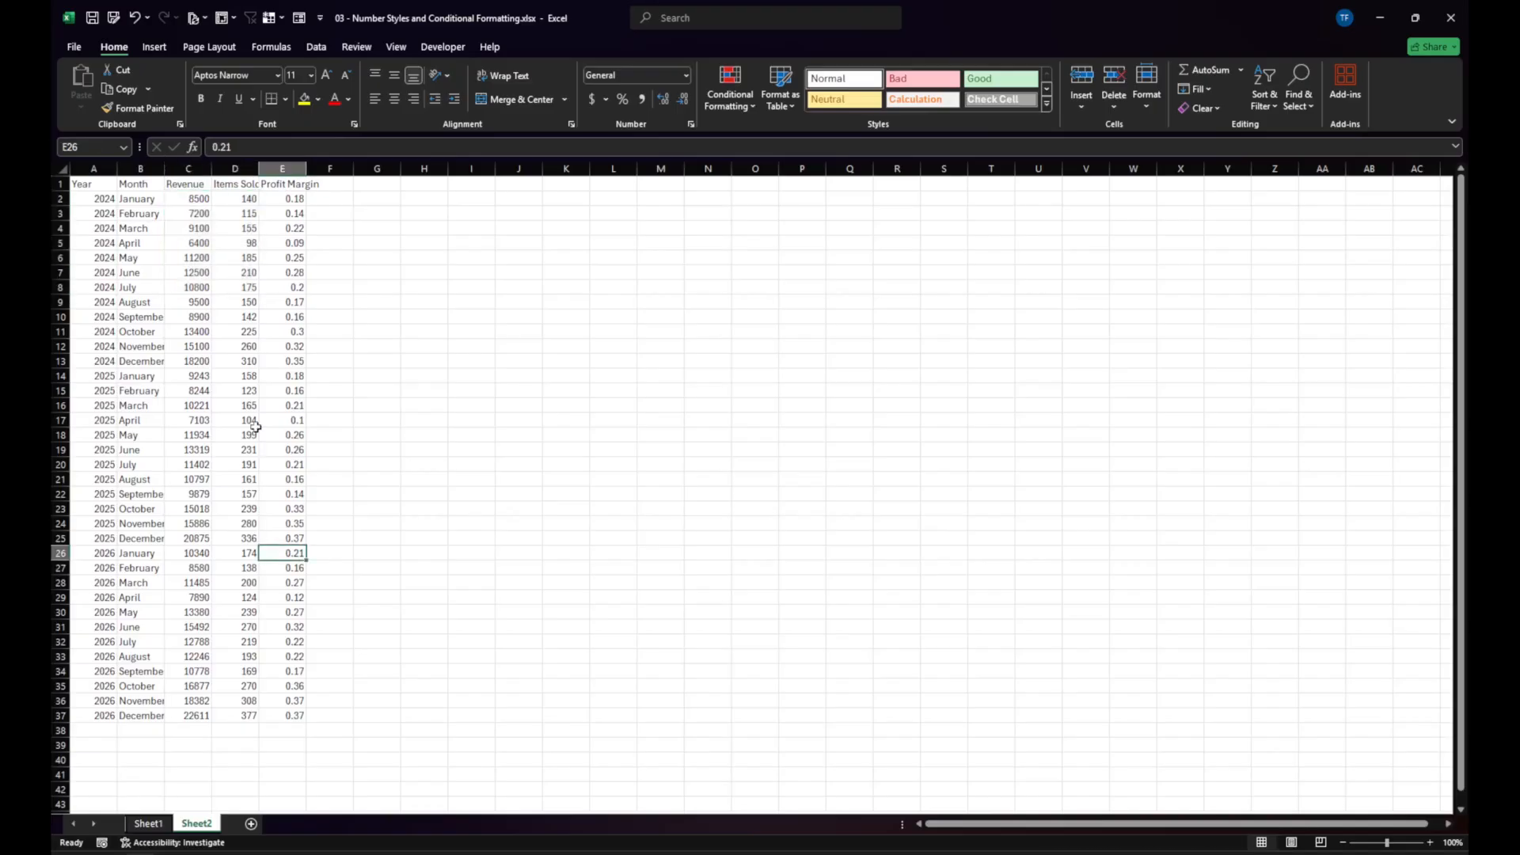
{"action": "left_click", "coordinate": [480, 226]}
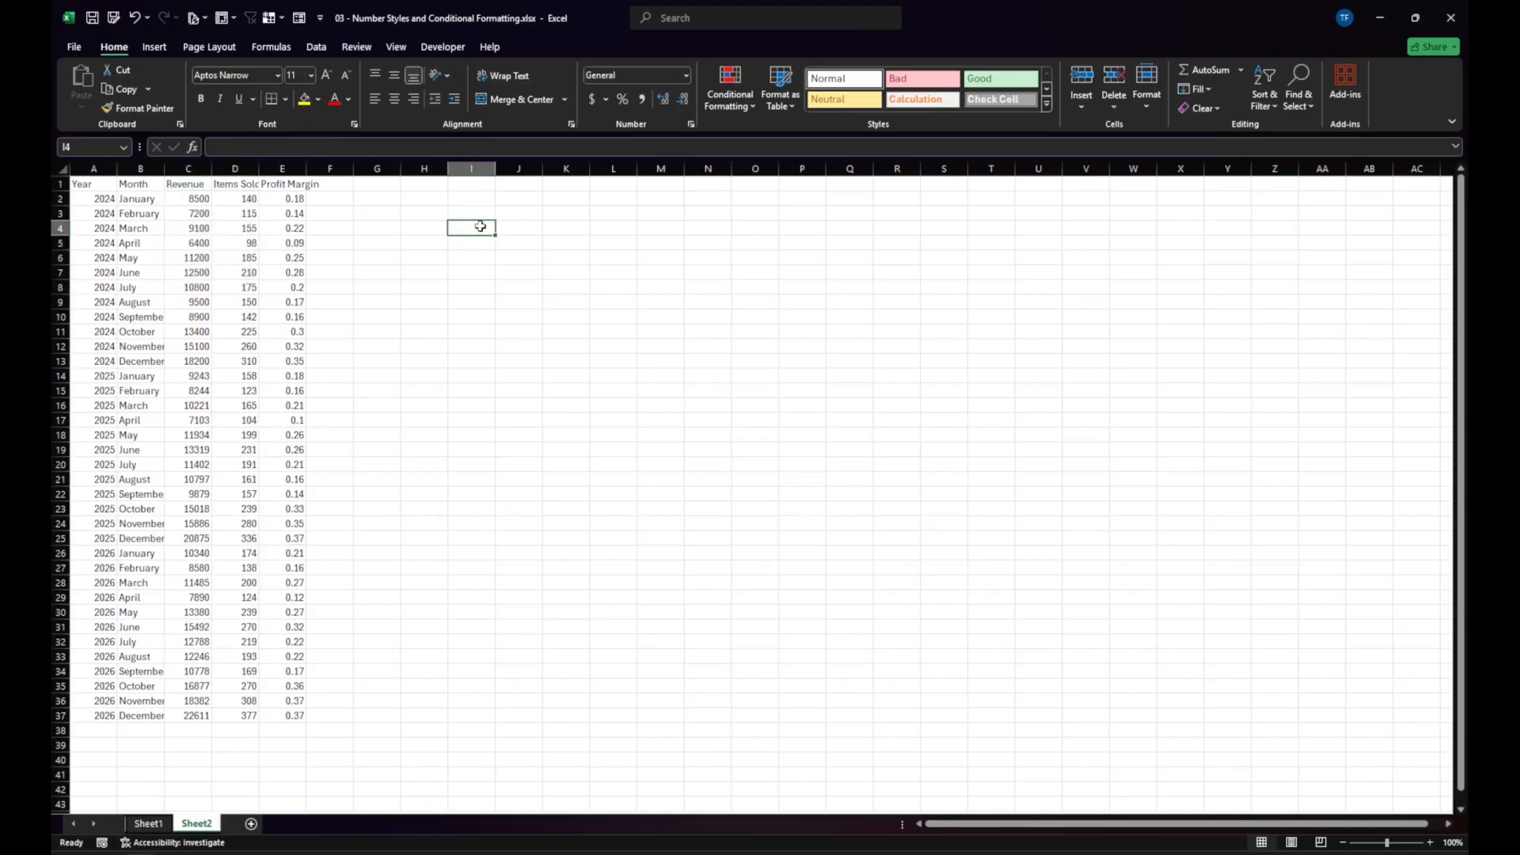
{"action": "left_click", "coordinate": [68, 168]}
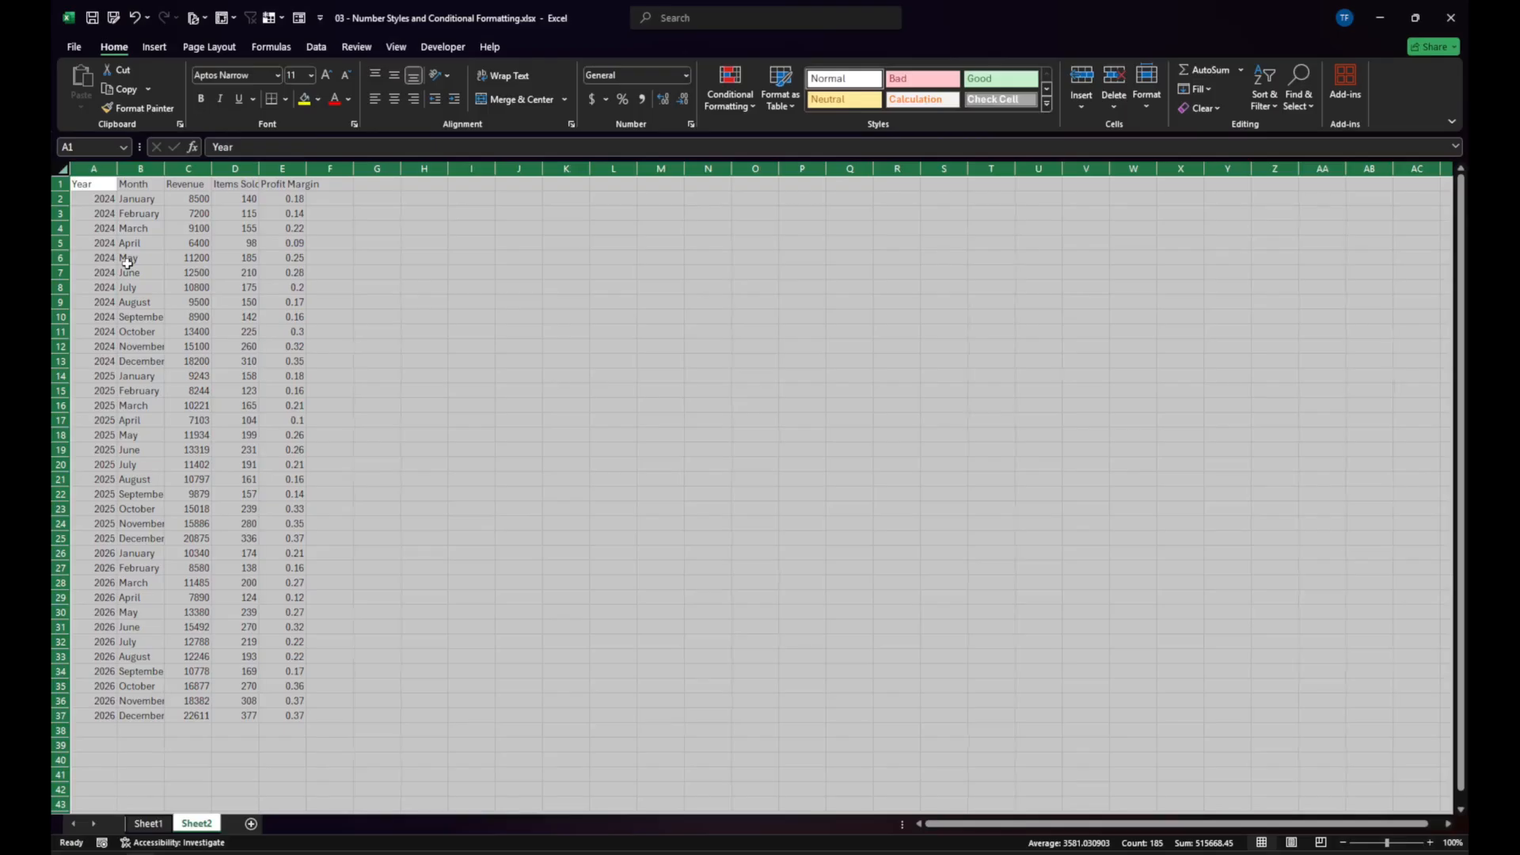
{"action": "key", "text": "alt+h"}
{"action": "key", "text": "o"}
{"action": "key", "text": "i"}
{"action": "left_click", "coordinate": [146, 218]}
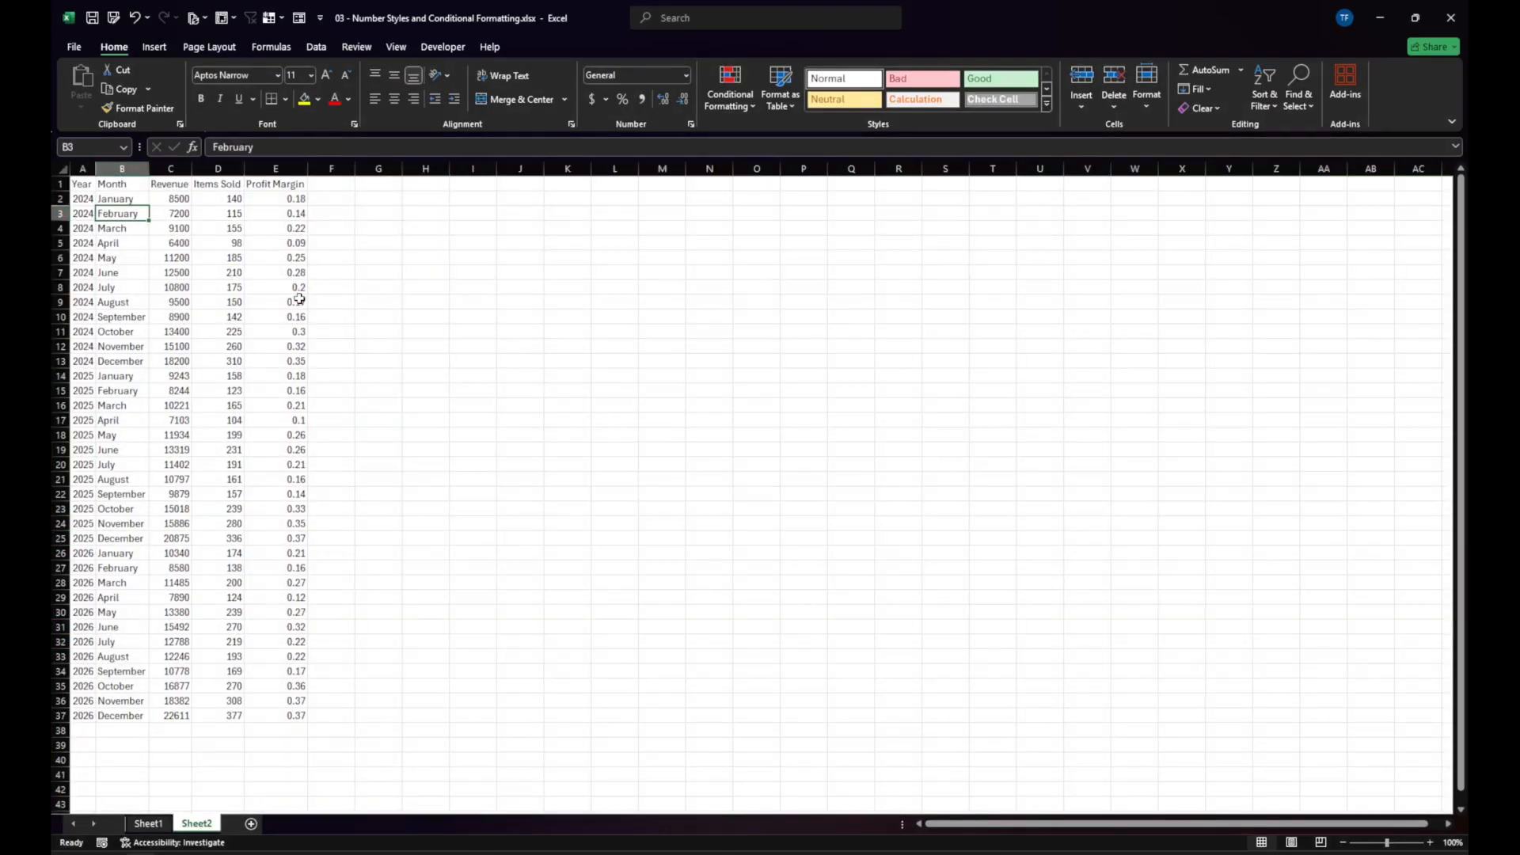
Examine Sheet1's number styles in Revenue and Profit Margin, and the color highlights in Revenue and Items Sold.
{"action": "left_click", "coordinate": [149, 824]}
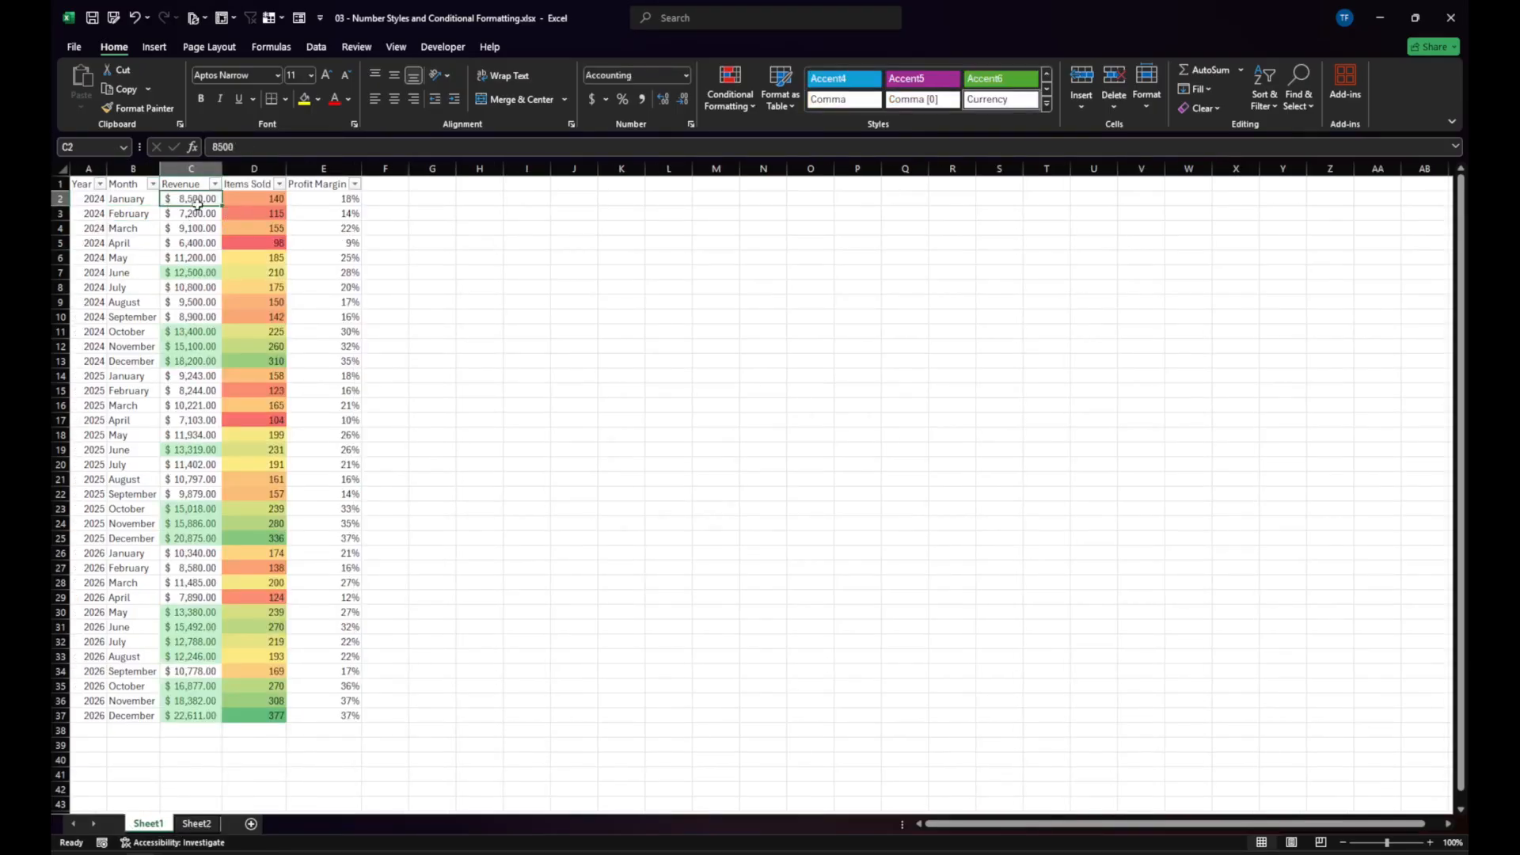
{"action": "left_click_drag", "start_coordinate": [190, 201], "coordinate": [196, 237]}
{"action": "left_click_drag", "start_coordinate": [341, 200], "coordinate": [340, 242]}
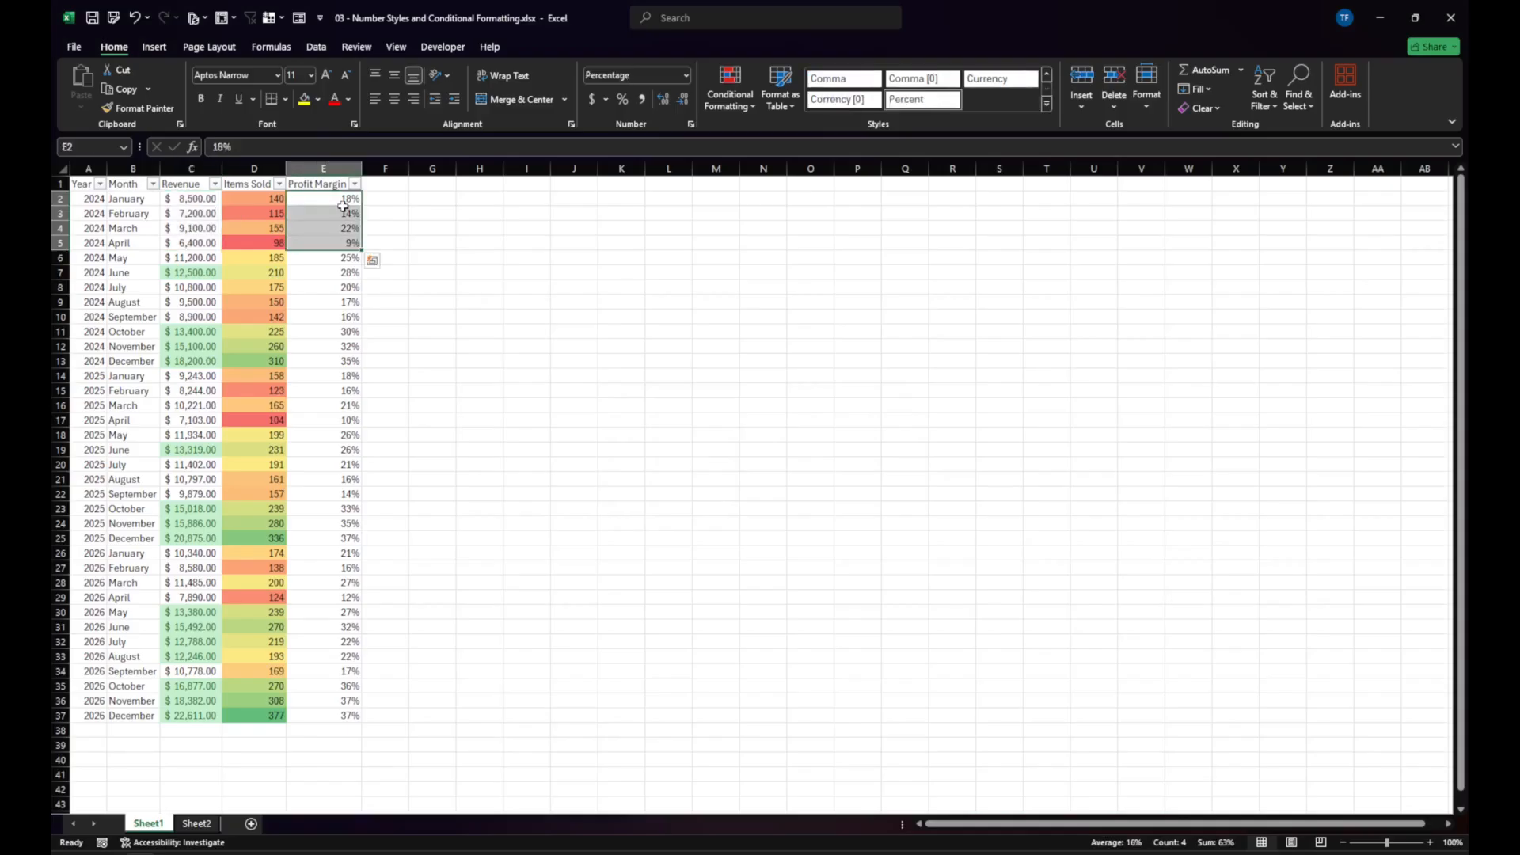
{"action": "left_click", "coordinate": [293, 200]}
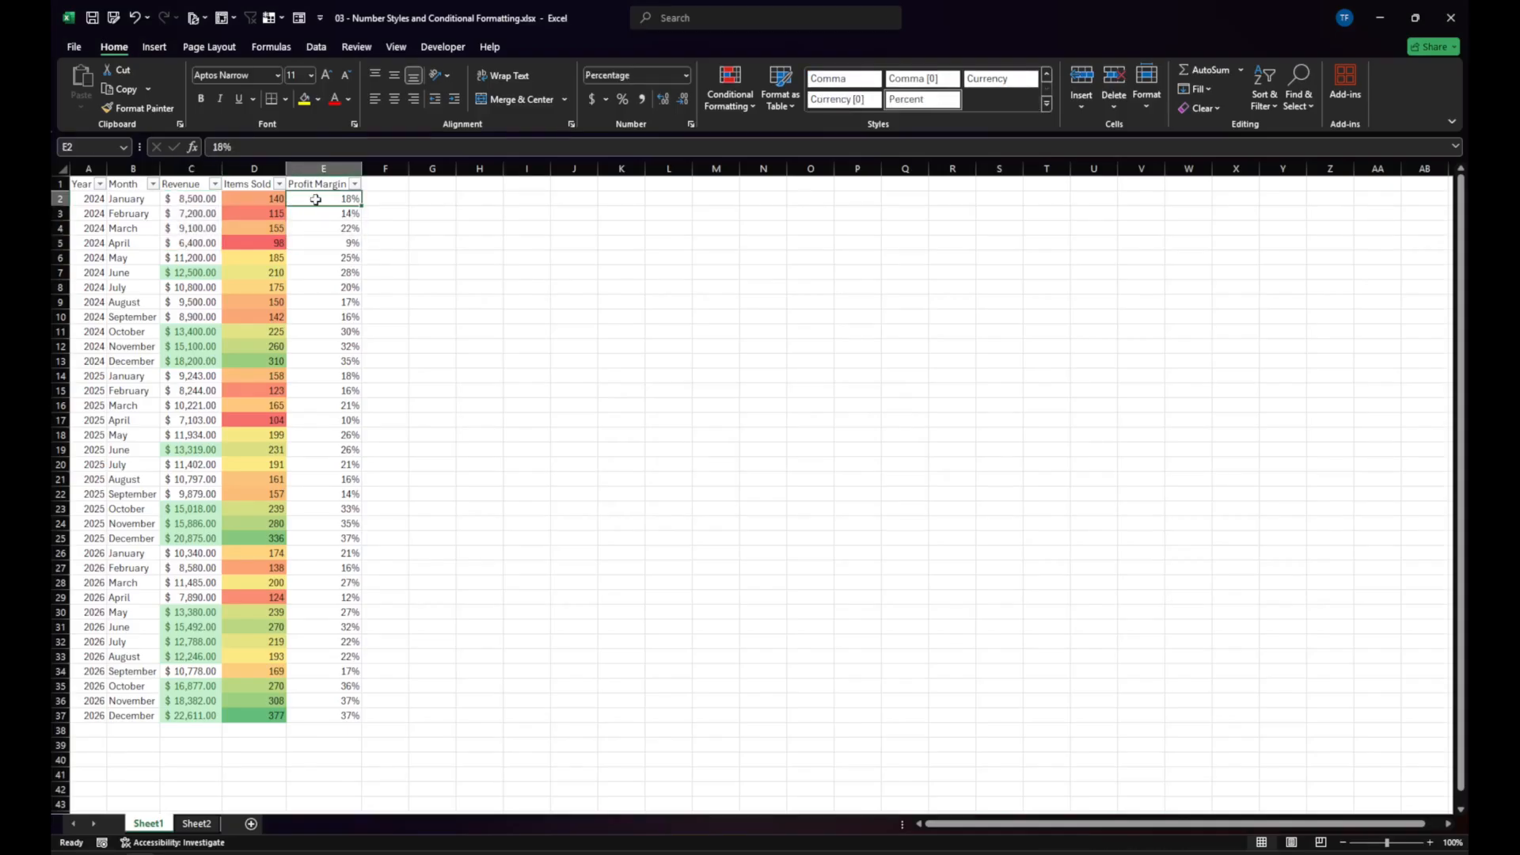
{"action": "left_click", "coordinate": [326, 378]}
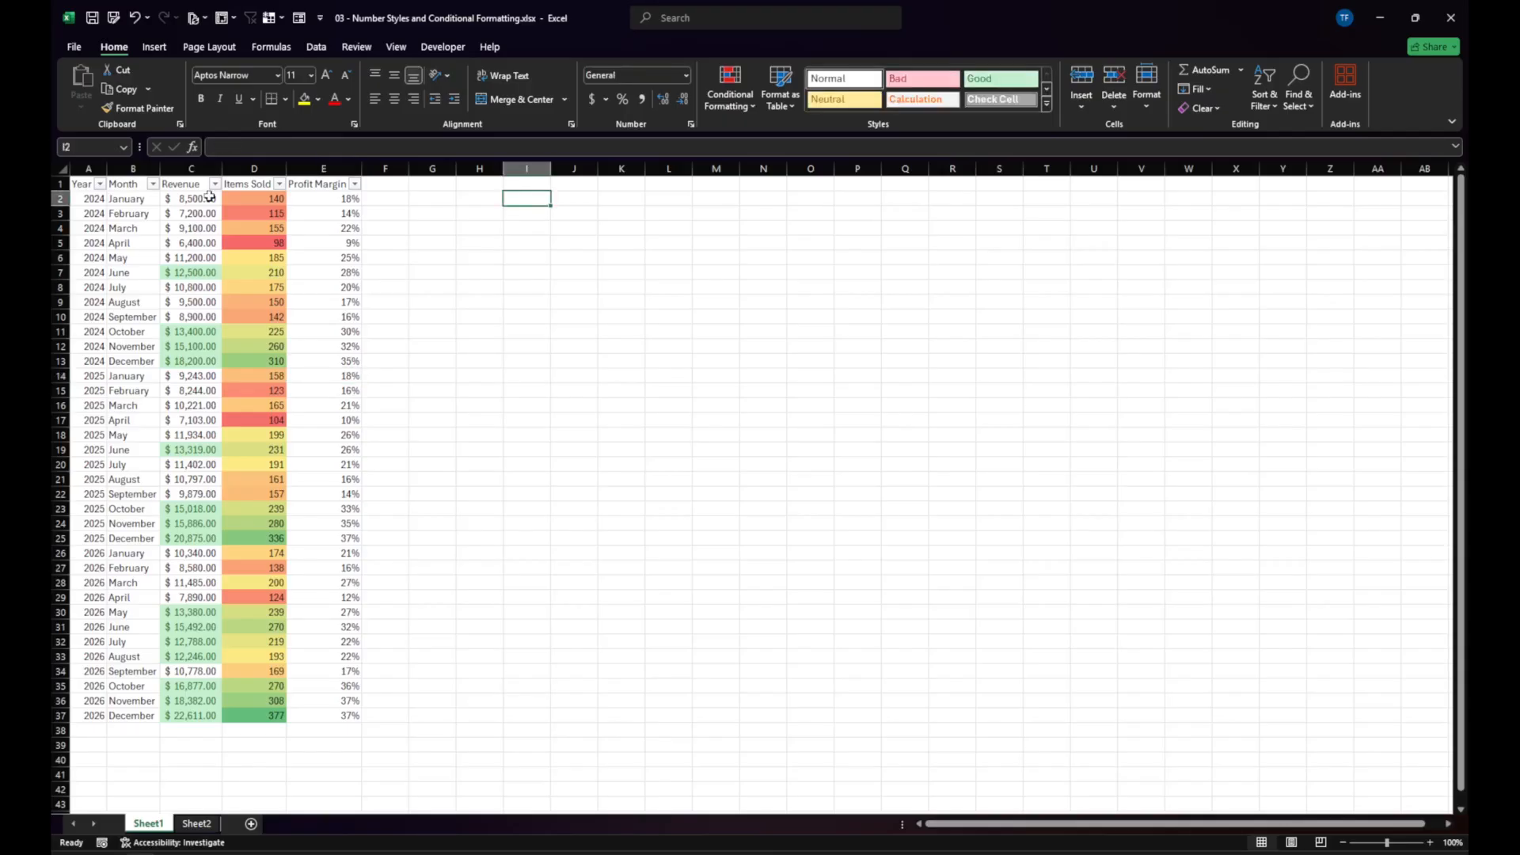
{"action": "left_click", "coordinate": [183, 270]}
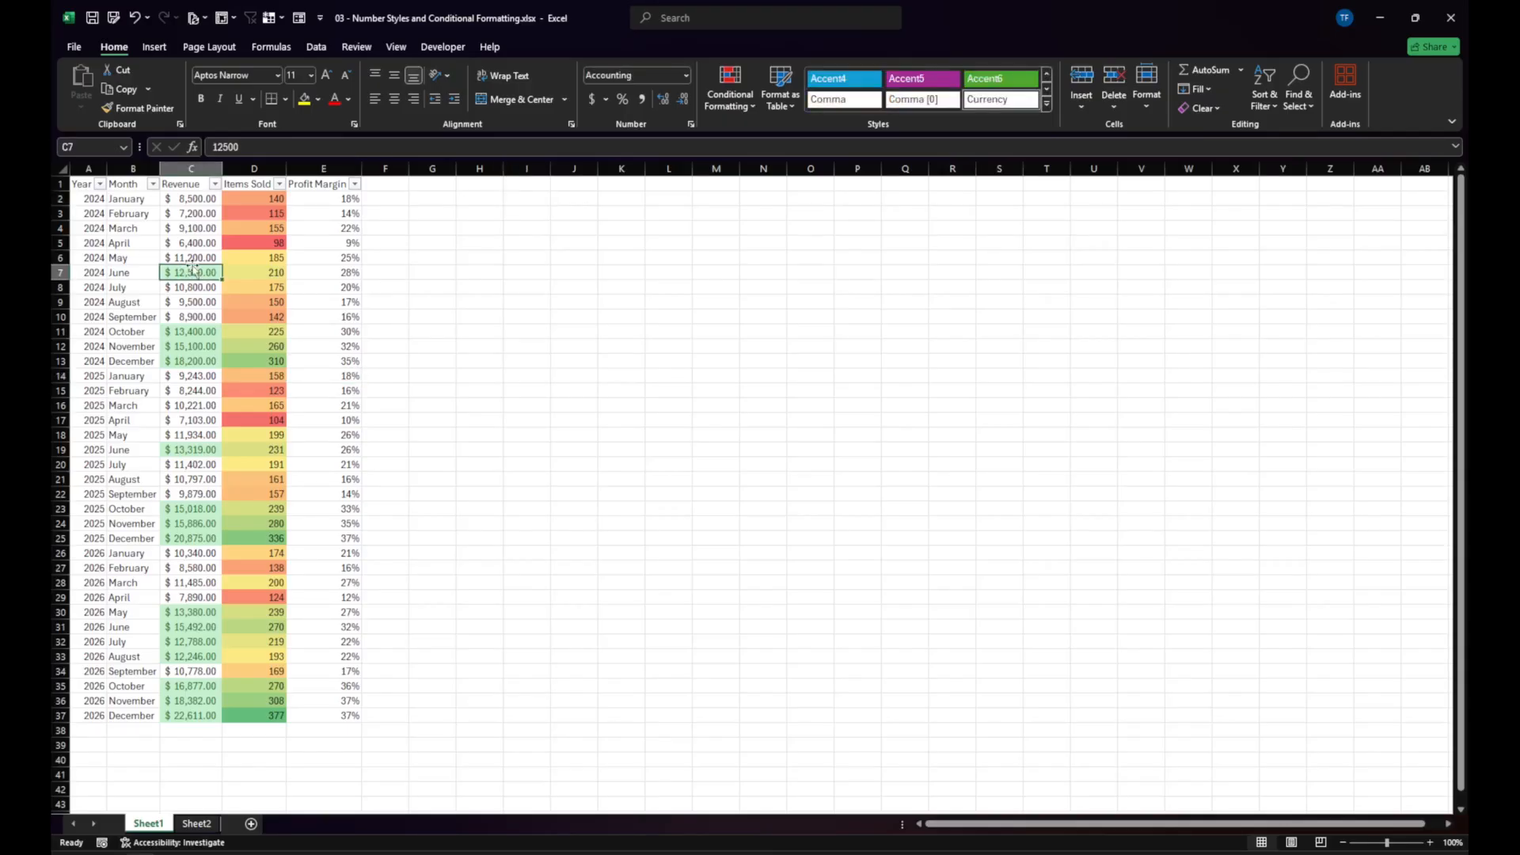
{"action": "left_click", "coordinate": [257, 420]}
{"action": "left_click", "coordinate": [488, 336]}
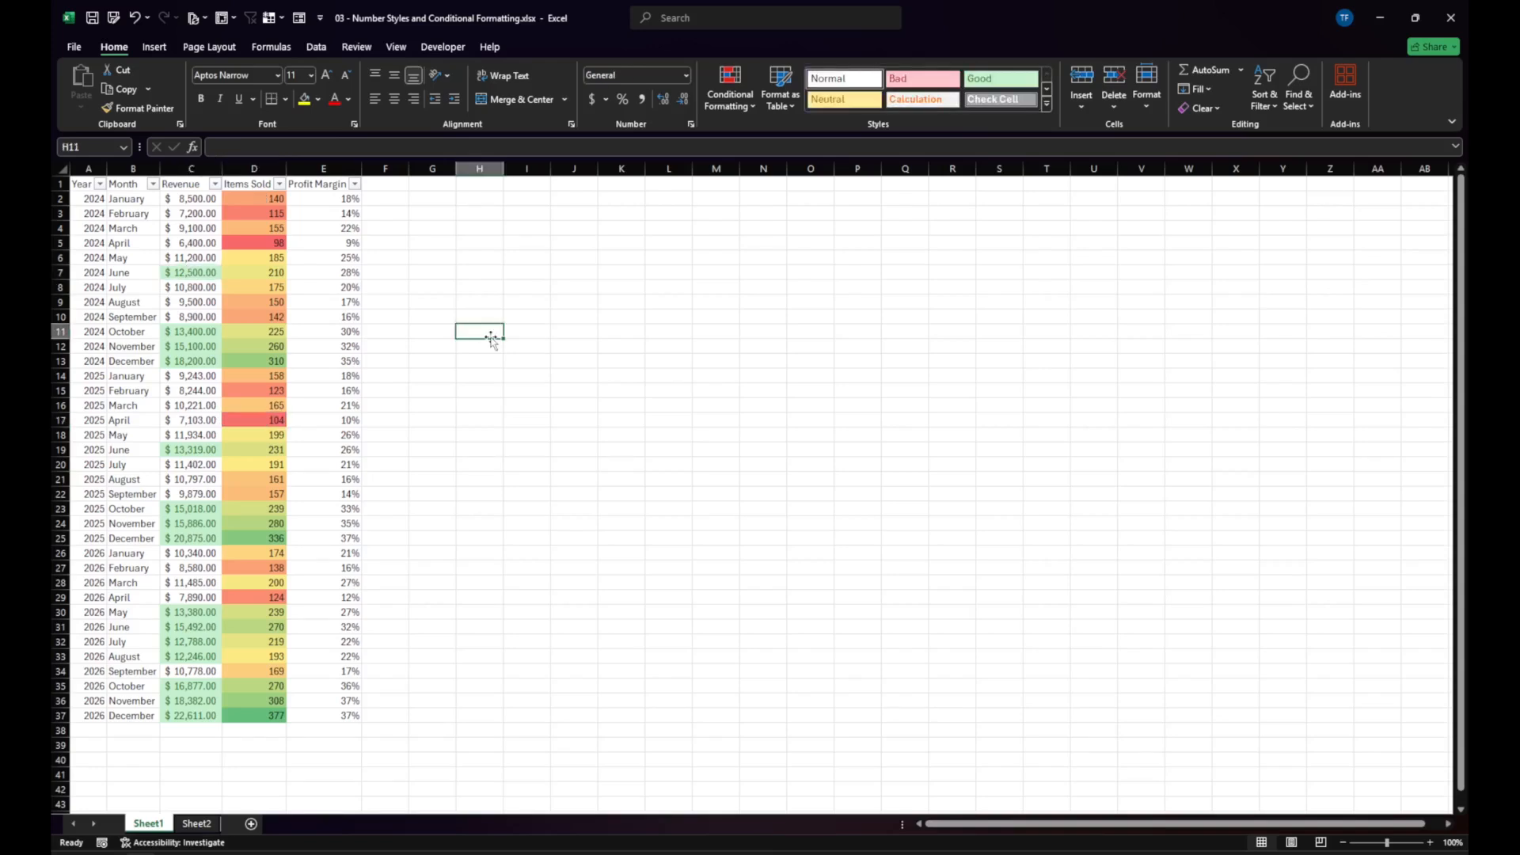
Compare the unformatted data on Sheet2 with the formatted version on Sheet1, ending on Sheet1.
{"action": "left_click", "coordinate": [196, 824]}
{"action": "left_click", "coordinate": [151, 823]}
{"action": "left_click", "coordinate": [195, 823]}
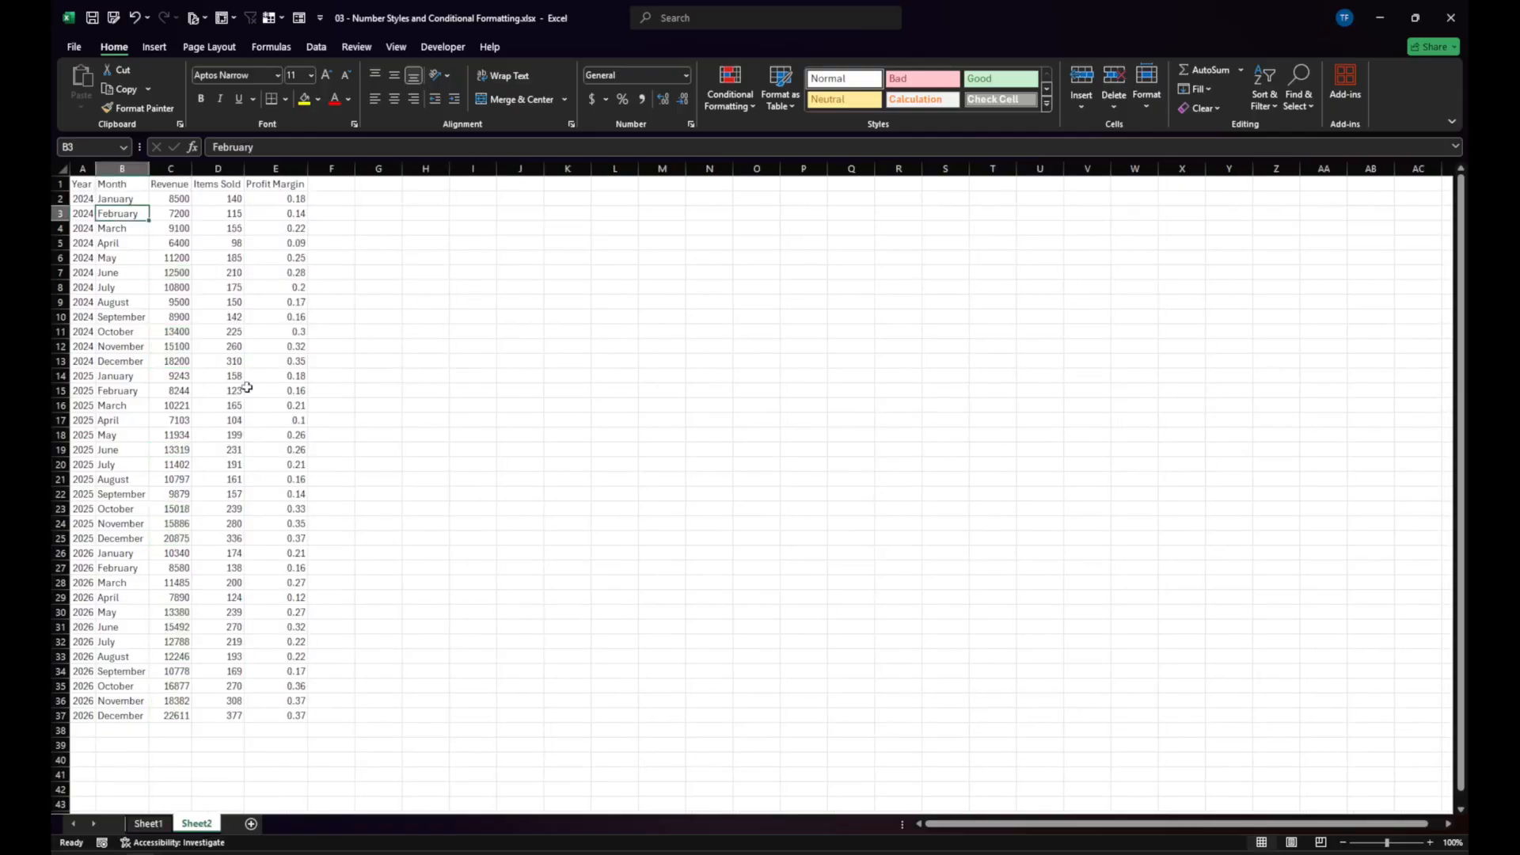
{"action": "left_click", "coordinate": [149, 824]}
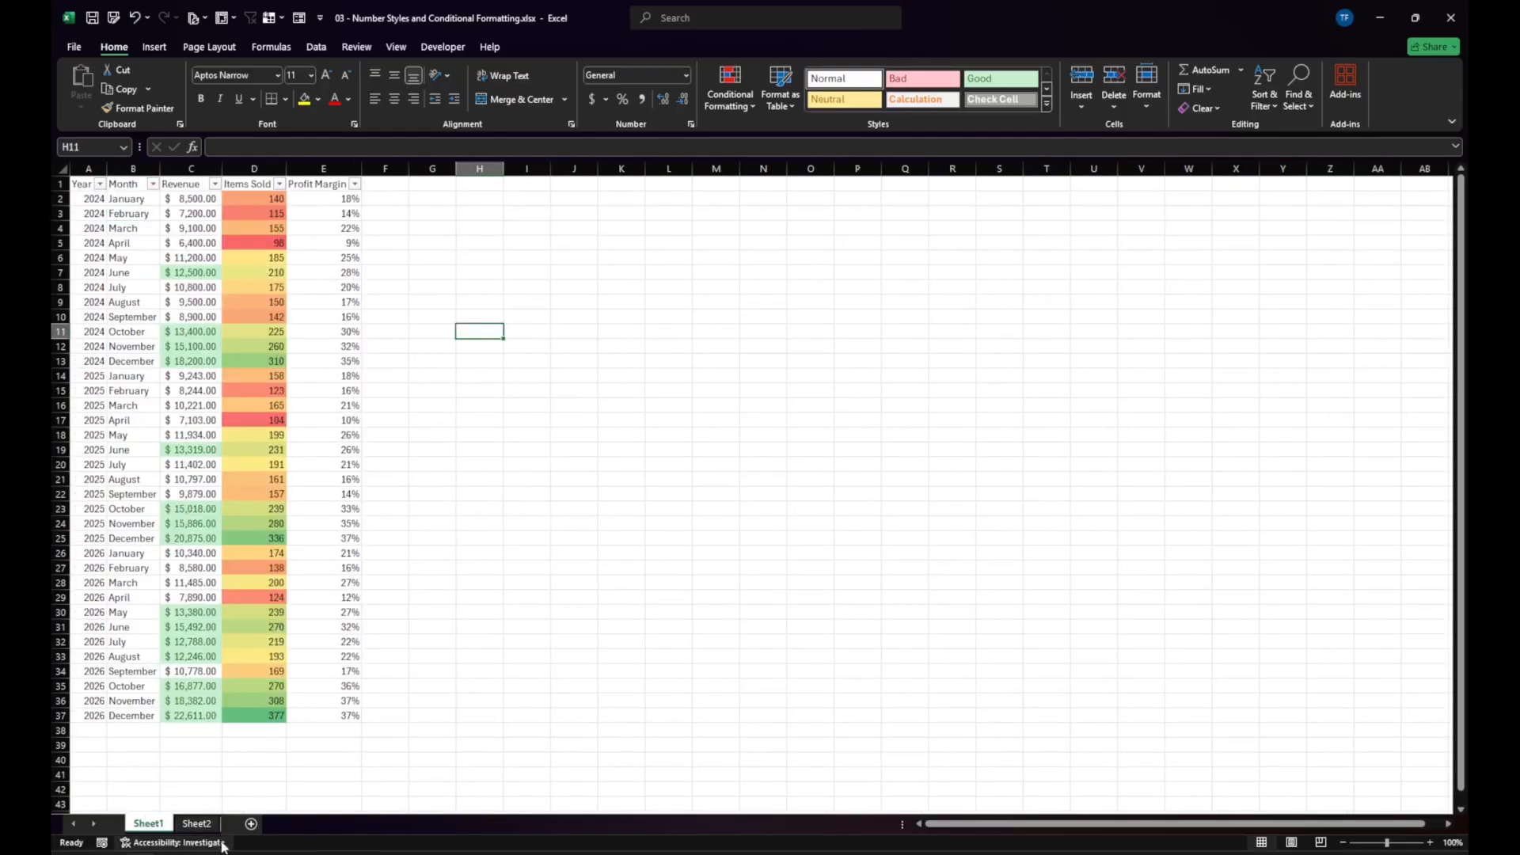
{"action": "left_click", "coordinate": [196, 824]}
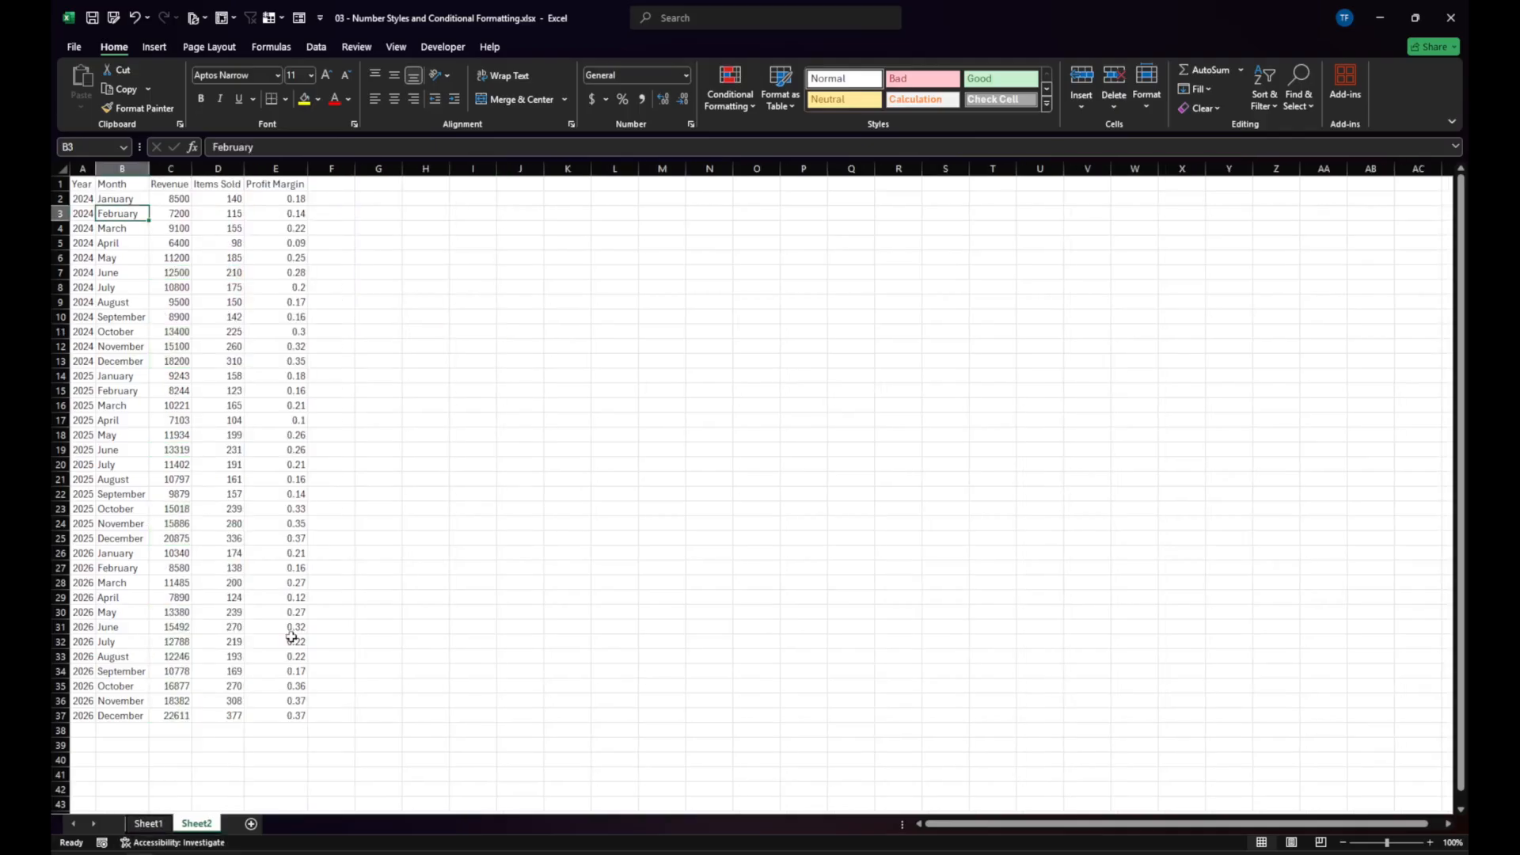
{"action": "left_click", "coordinate": [141, 824]}
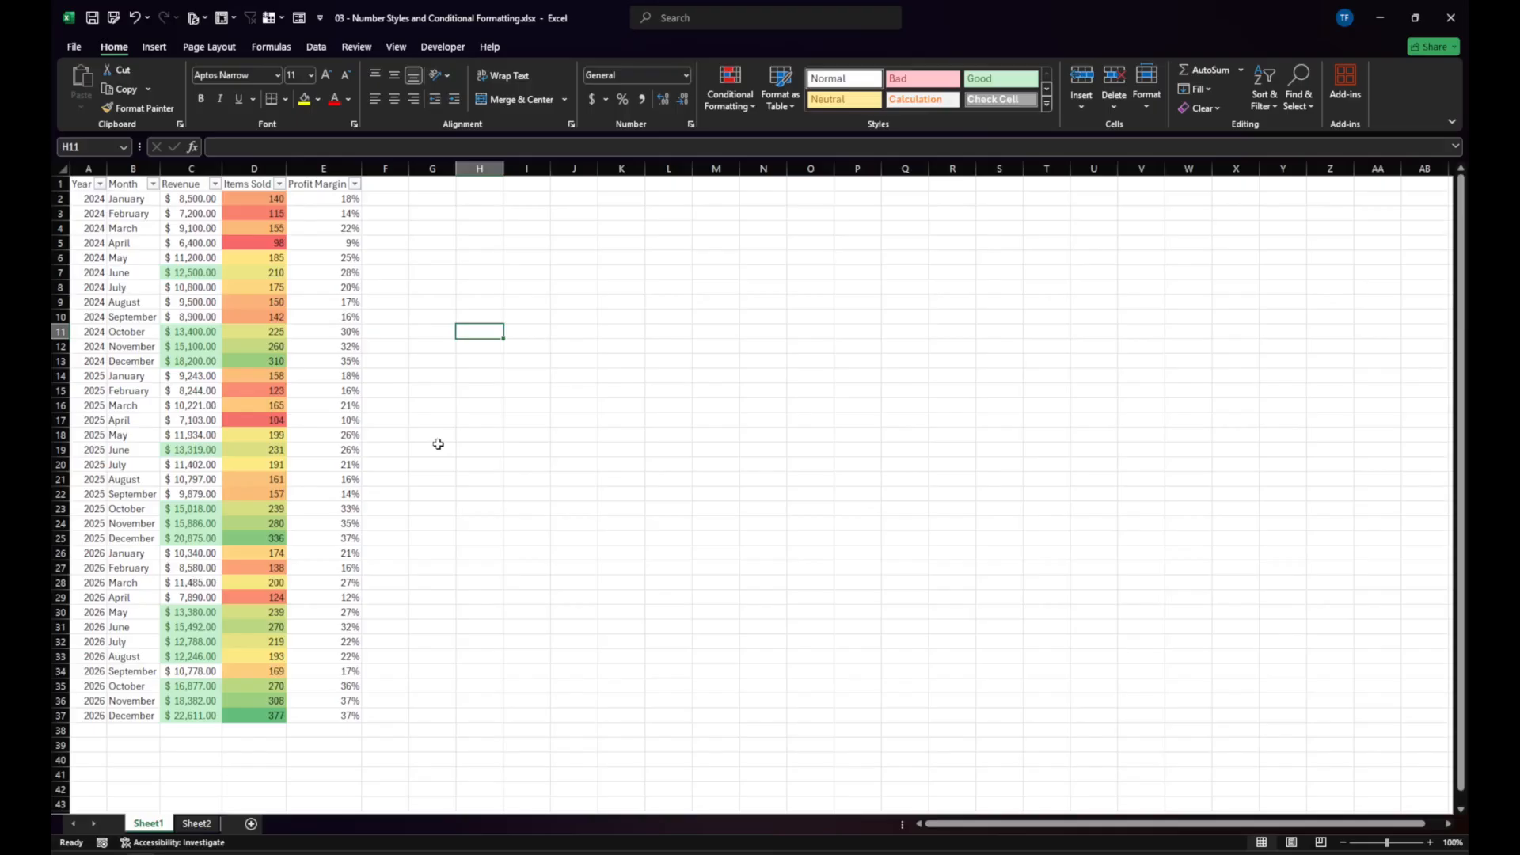
Examine the June 2024 Revenue highlight and the Items Sold color scale for February to April 2024.
{"action": "left_click", "coordinate": [190, 271]}
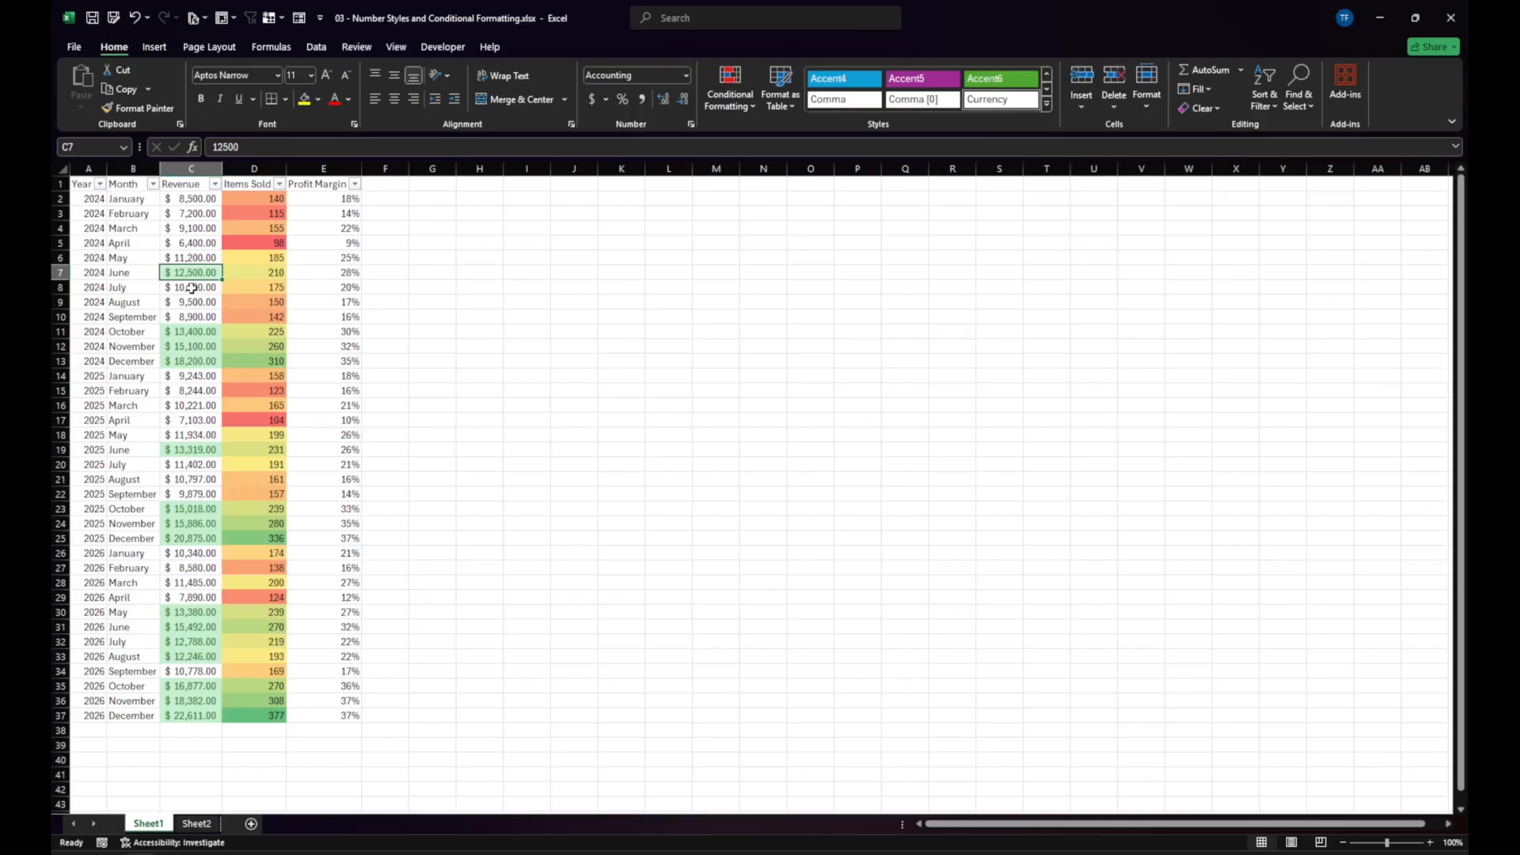
{"action": "left_click_drag", "start_coordinate": [262, 213], "coordinate": [264, 262]}
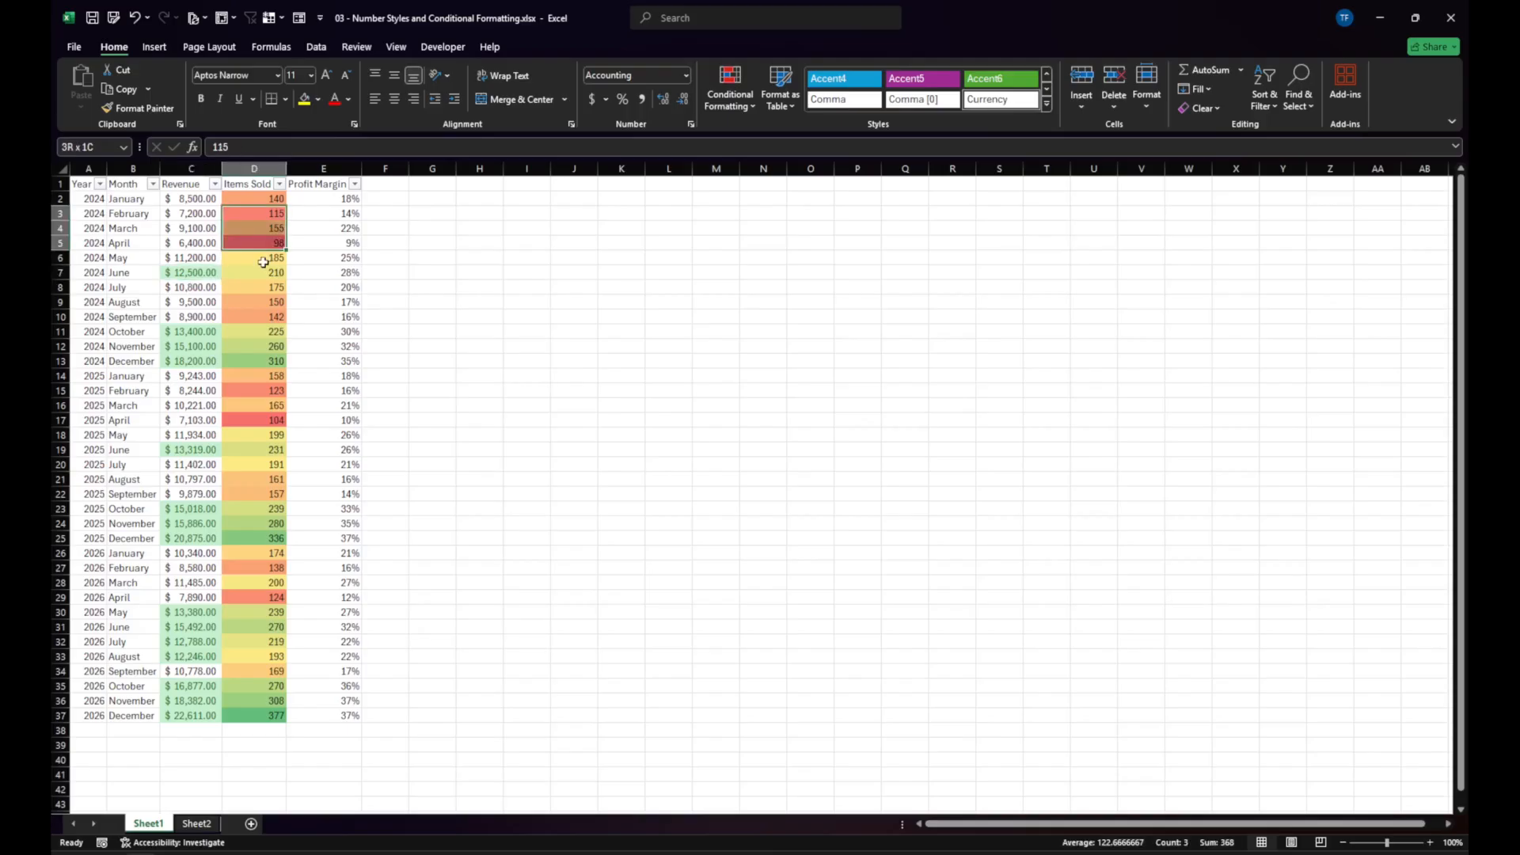
{"action": "left_click", "coordinate": [583, 319]}
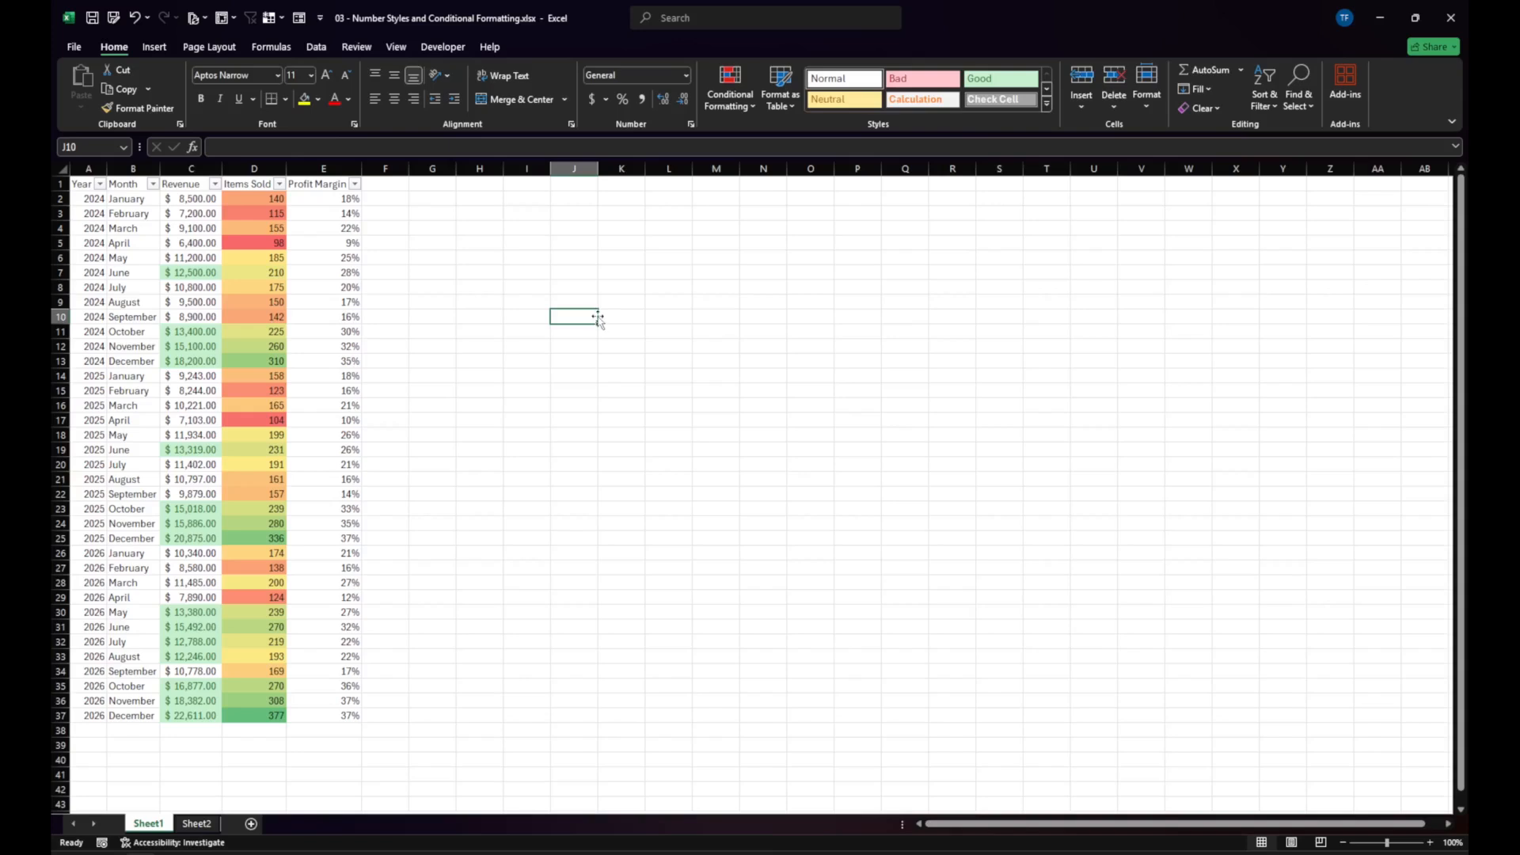
Jump from blank cell I10 to the top of its column, and across to the Profit Margin header in E1.
{"action": "left_click", "coordinate": [523, 326]}
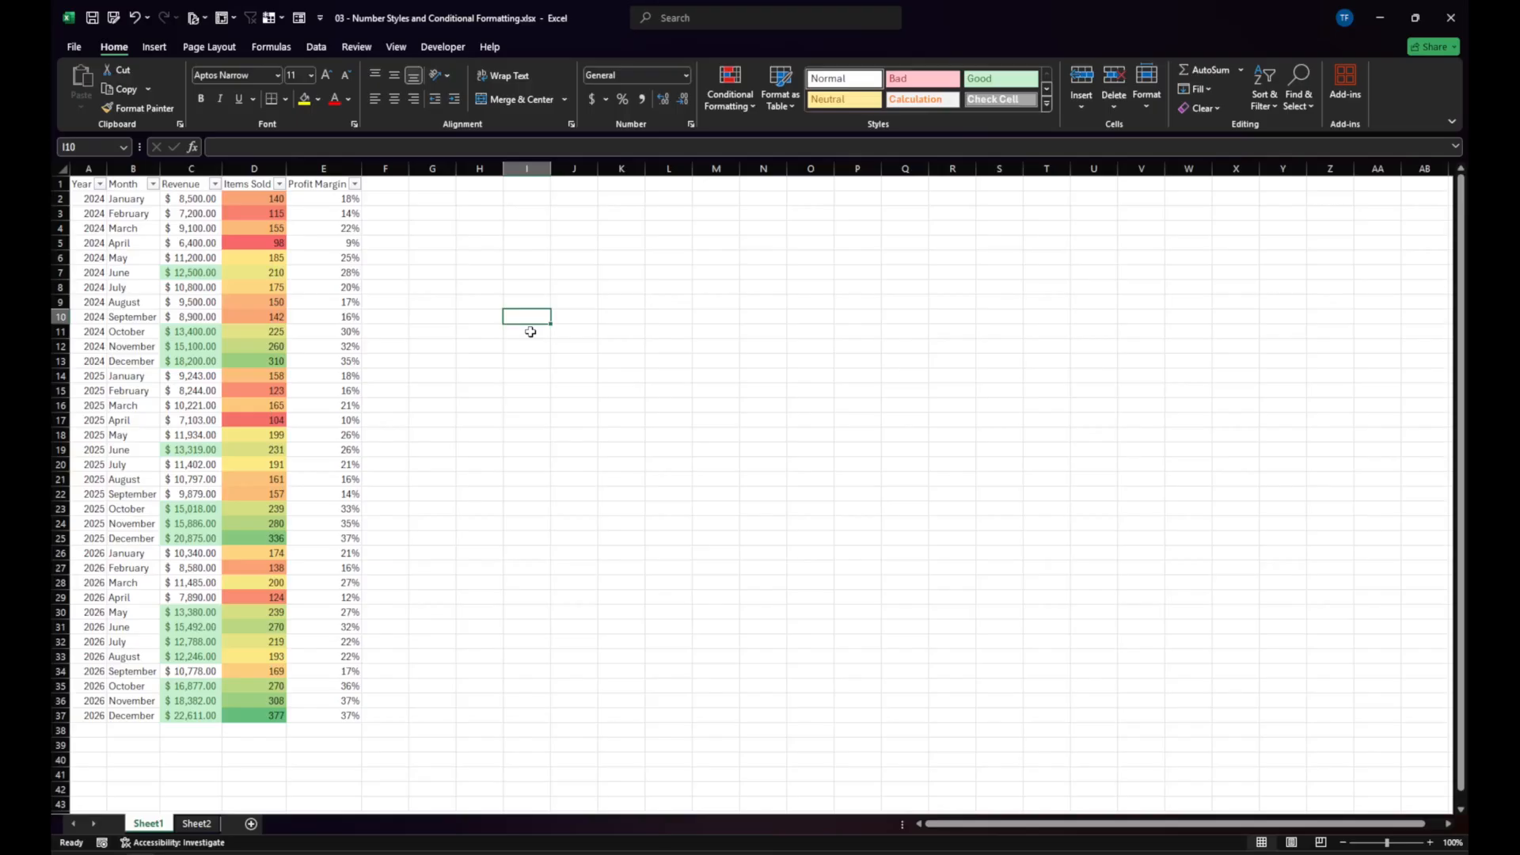
{"action": "key", "text": "ctrl+Up"}
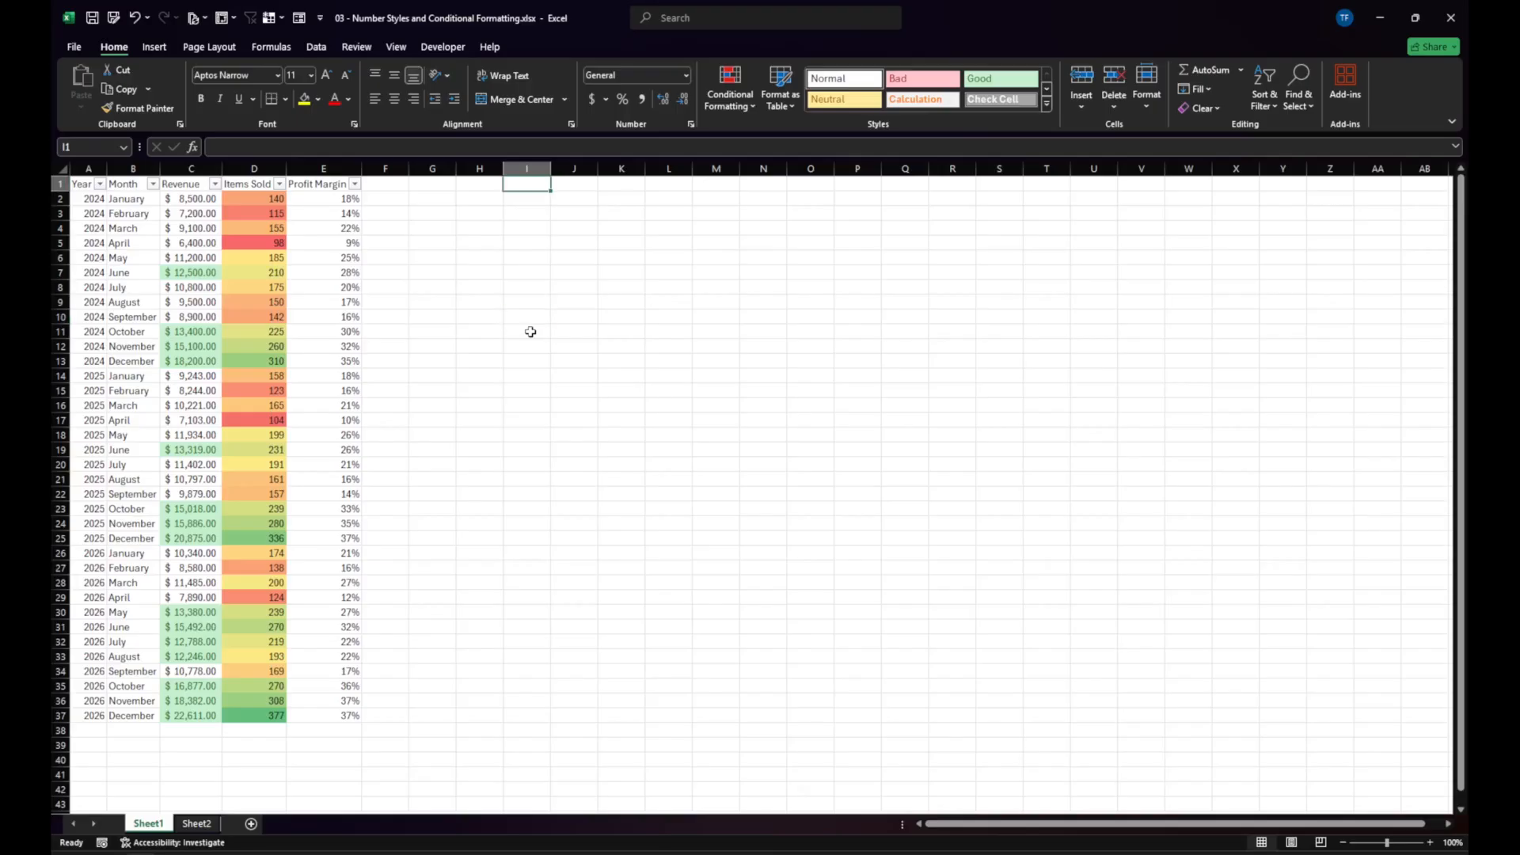
{"action": "key", "text": "ctrl+Left"}
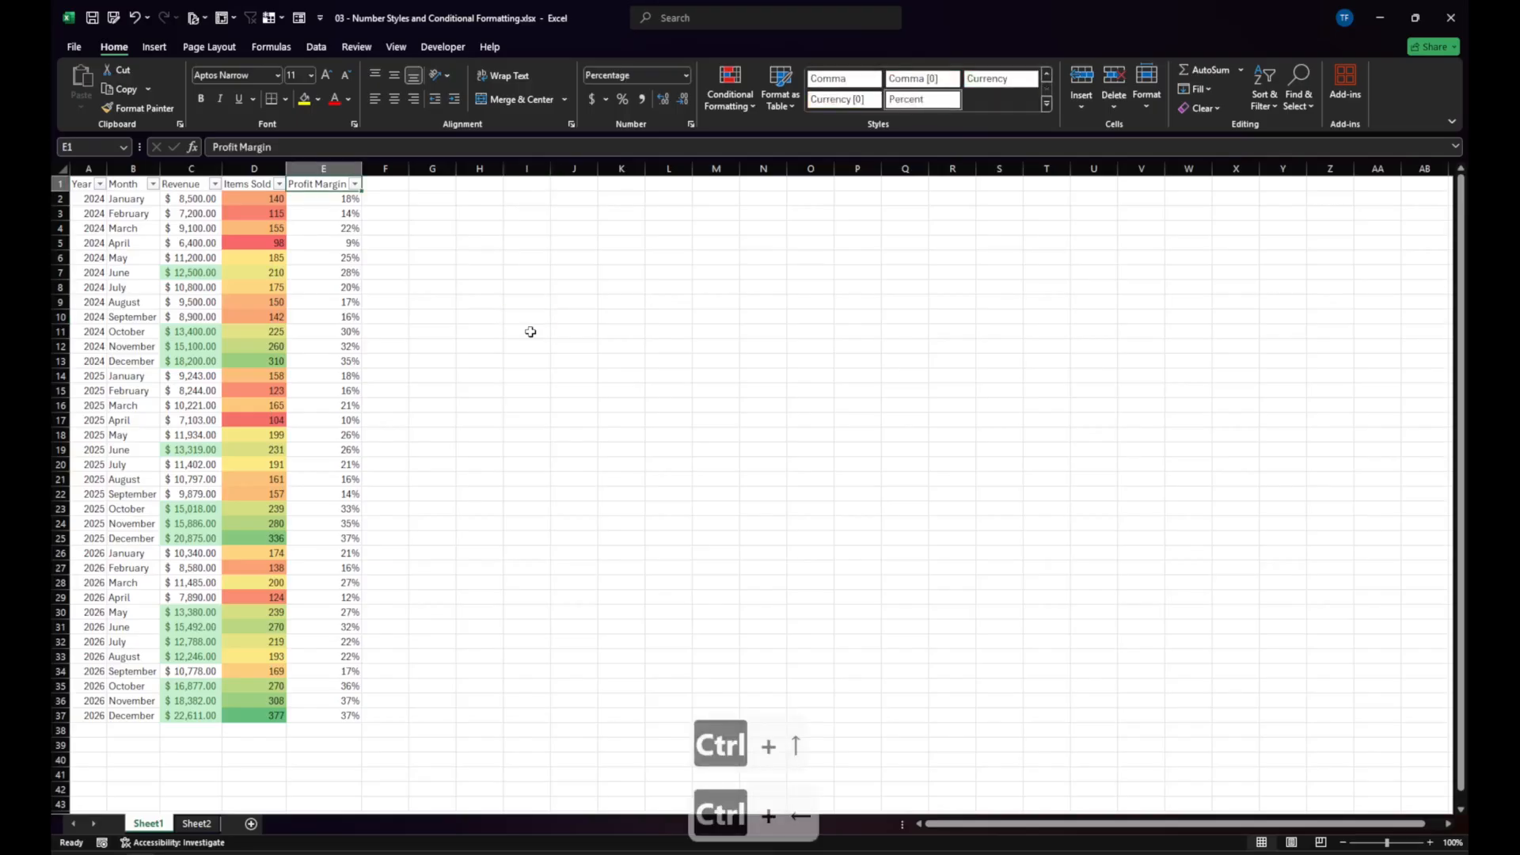